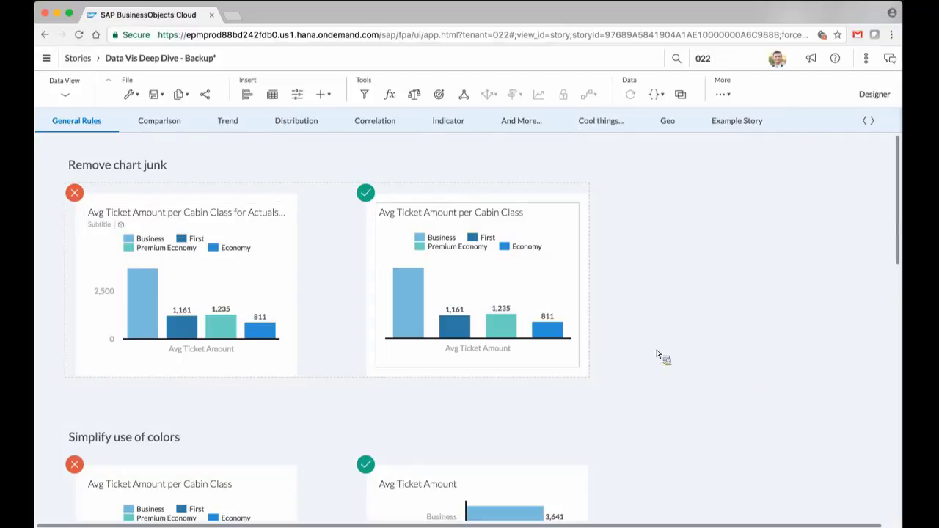
# Show the story in presentation mode, look over the General Rules page, and return to the editing view
pyautogui.moveTo(152, 293)
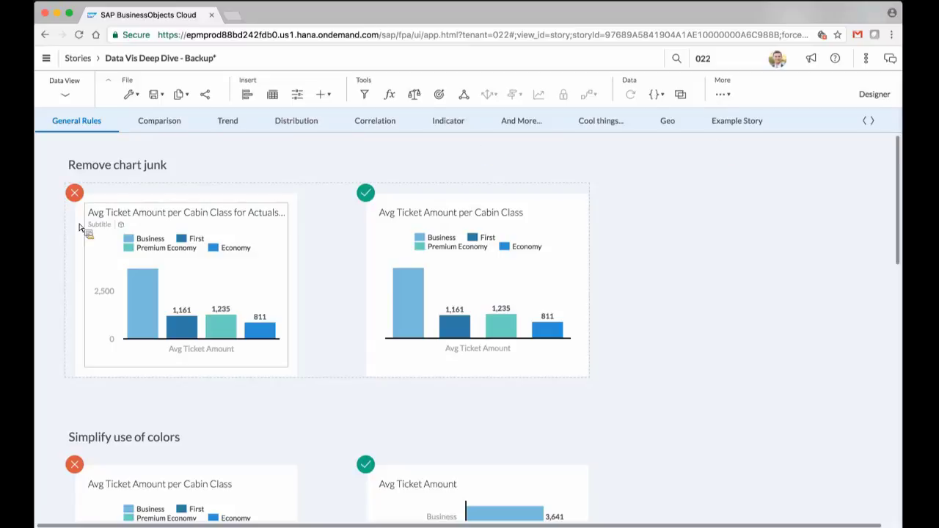
pyautogui.click(729, 96)
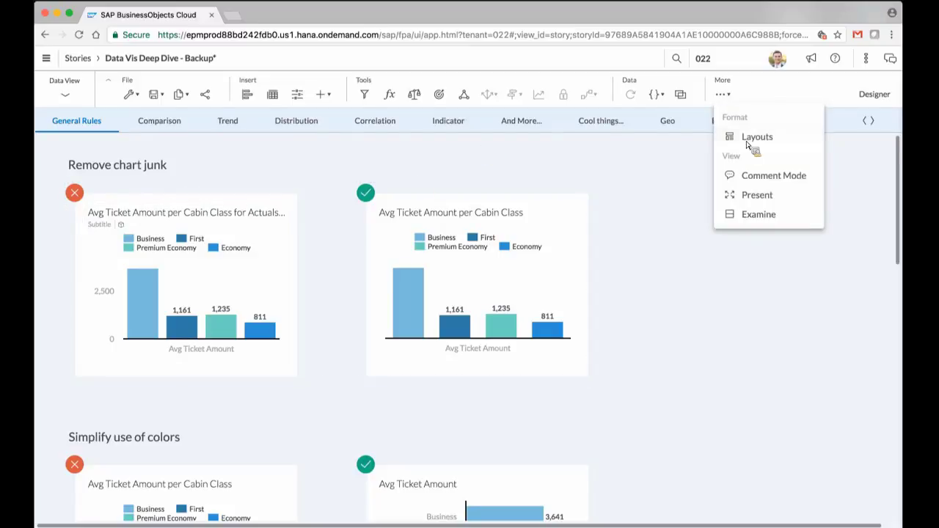
pyautogui.click(751, 202)
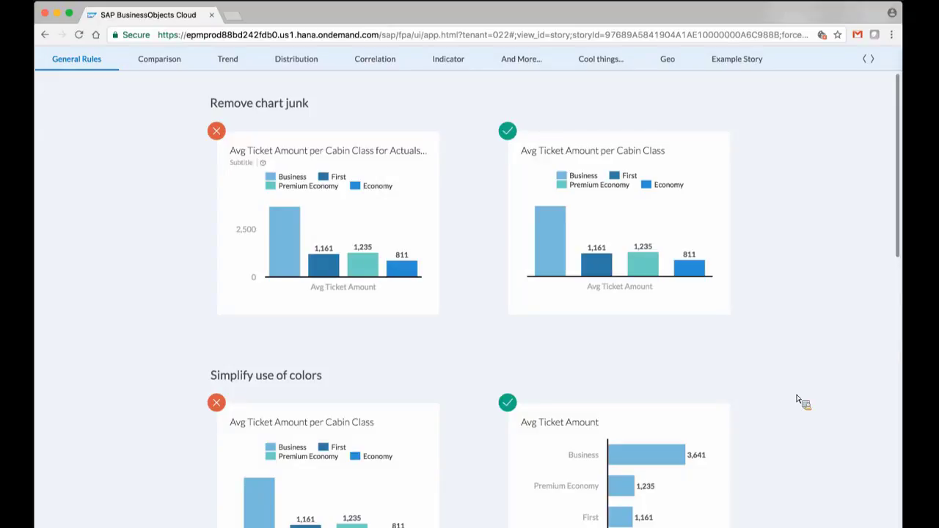
pyautogui.moveTo(400, 511)
pyautogui.scroll(-3, 115, 302)
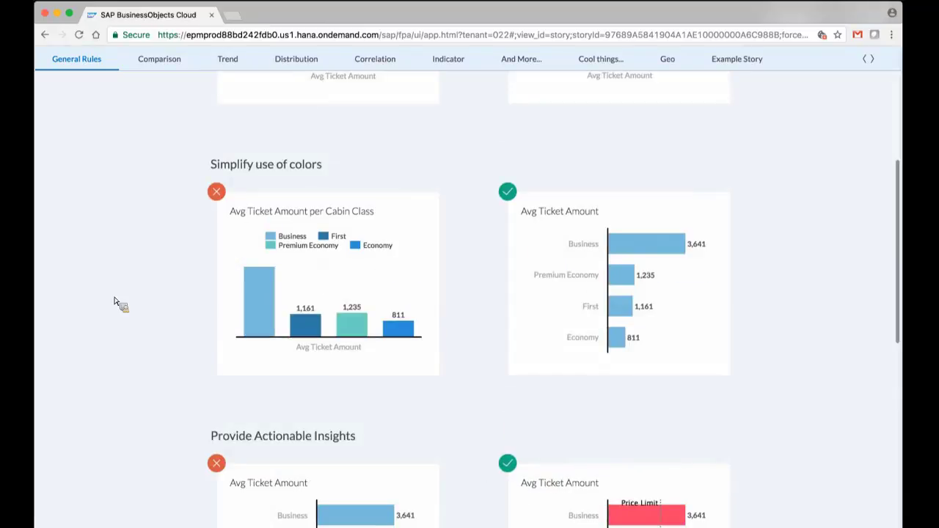
pyautogui.scroll(3, 115, 302)
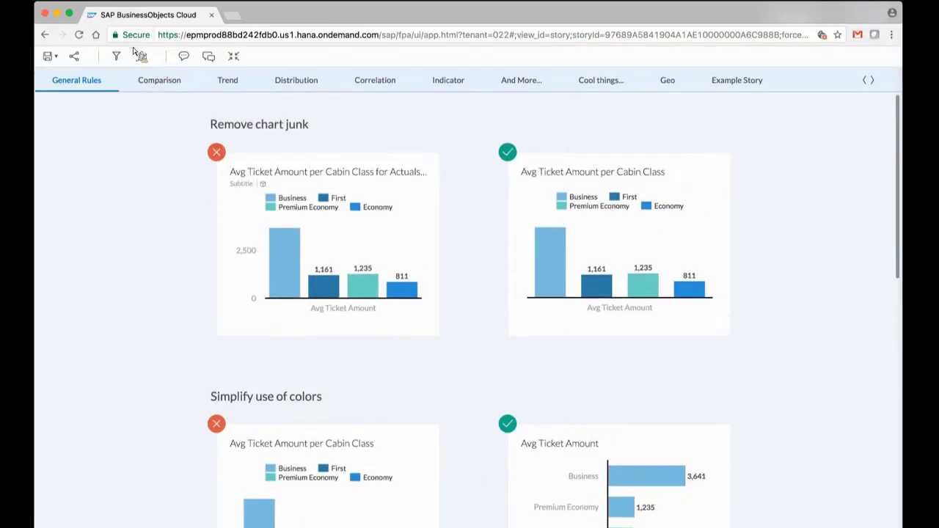
pyautogui.click(237, 62)
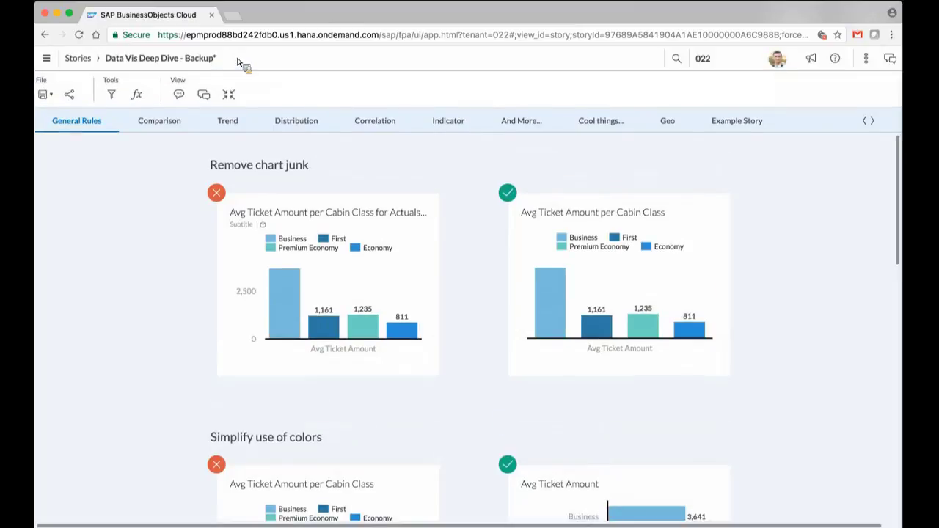
# View the Builder settings of the cluttered "Remove chart junk" example chart, then close them and deselect the chart
pyautogui.click(272, 262)
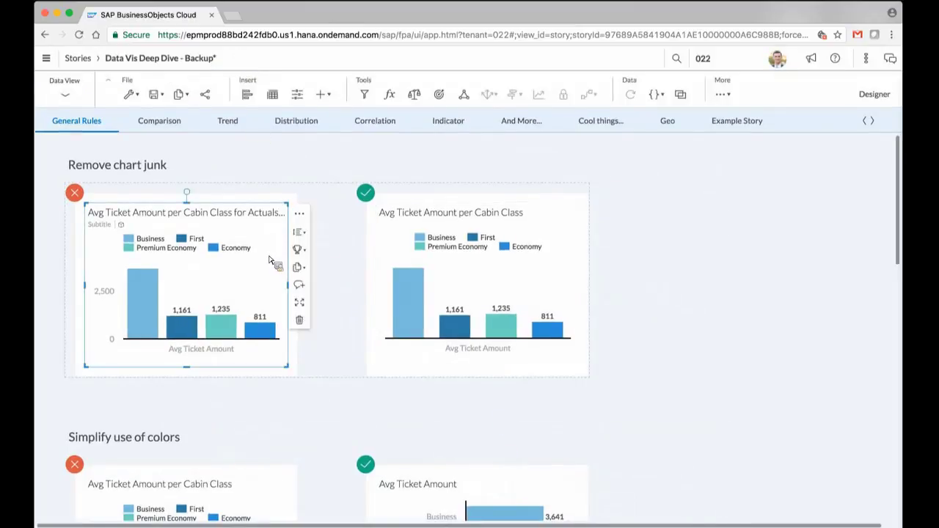
pyautogui.click(877, 95)
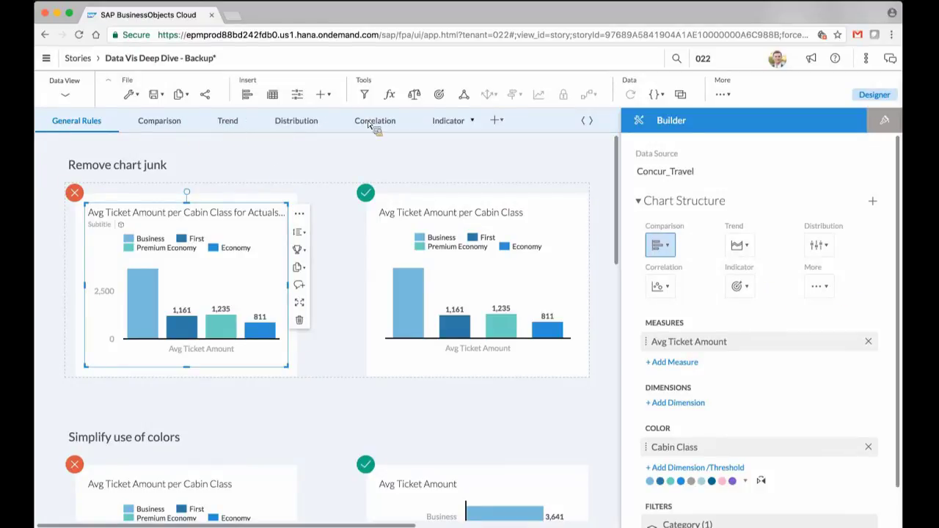
pyautogui.click(866, 96)
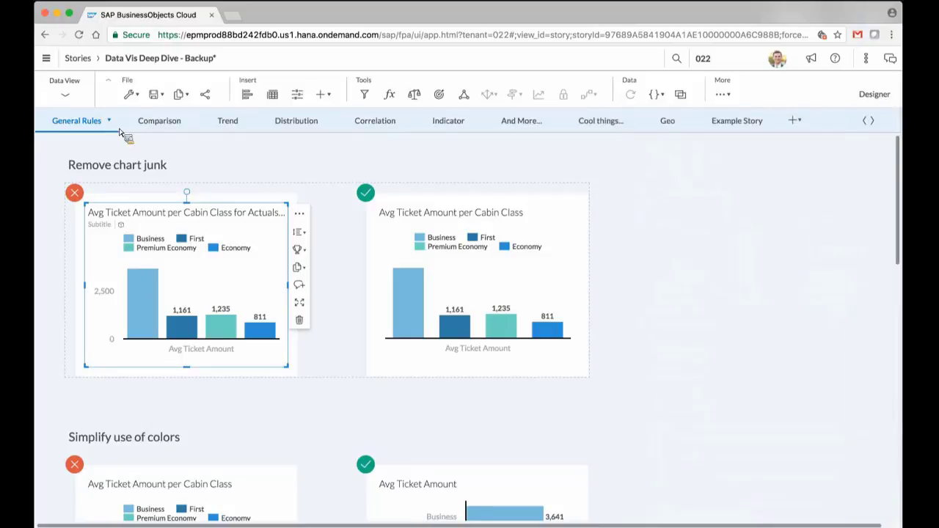
pyautogui.click(719, 282)
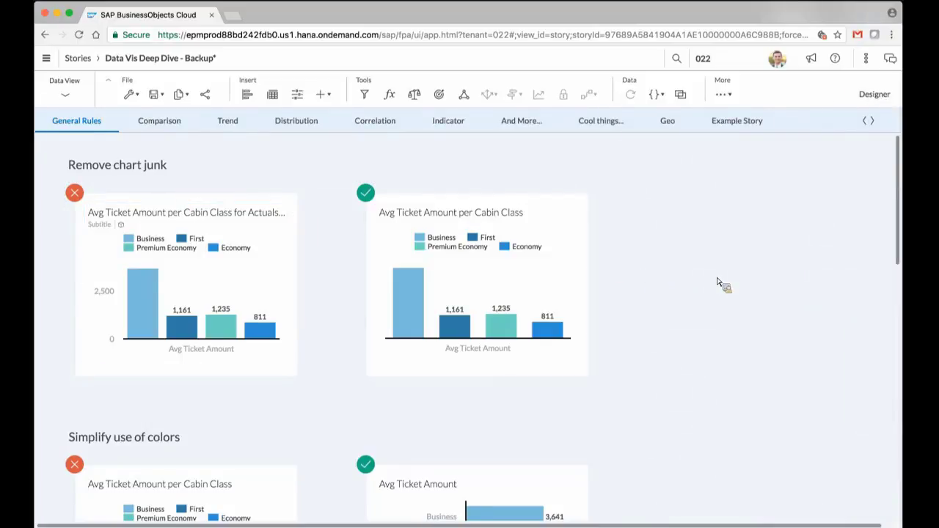
# Present the General Rules page once more and exit presentation mode
pyautogui.click(728, 95)
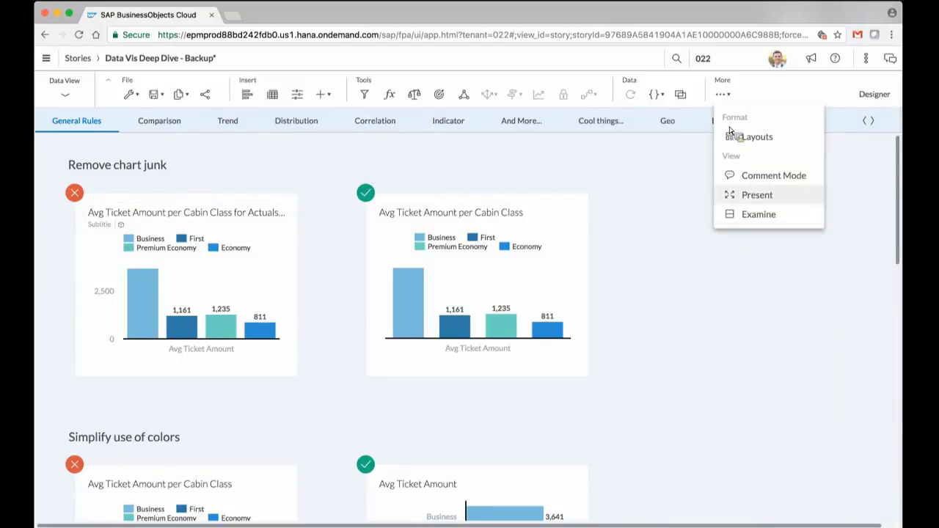
pyautogui.click(731, 198)
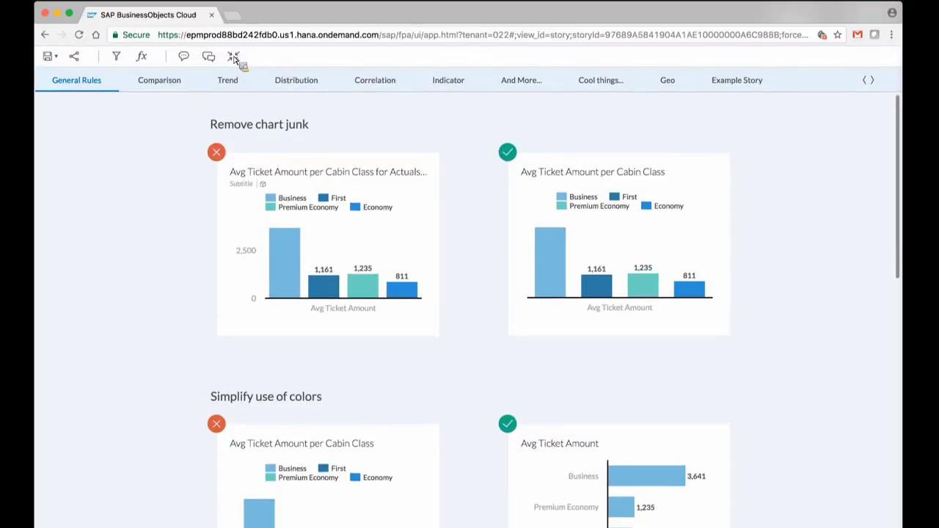
pyautogui.click(235, 59)
# Inspect the Show/Hide options of the cluttered Avg Ticket Amount per Cabin Class chart and dismiss them without changes
pyautogui.click(412, 307)
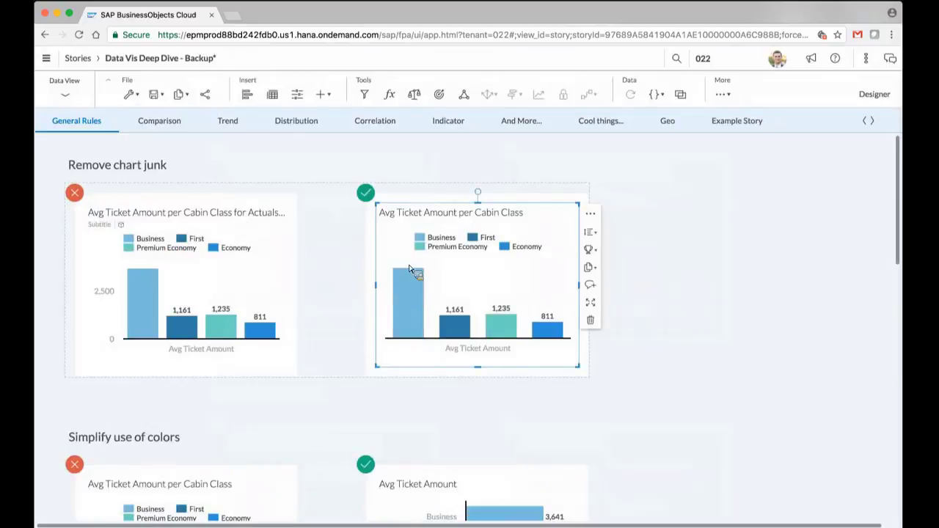
pyautogui.click(293, 233)
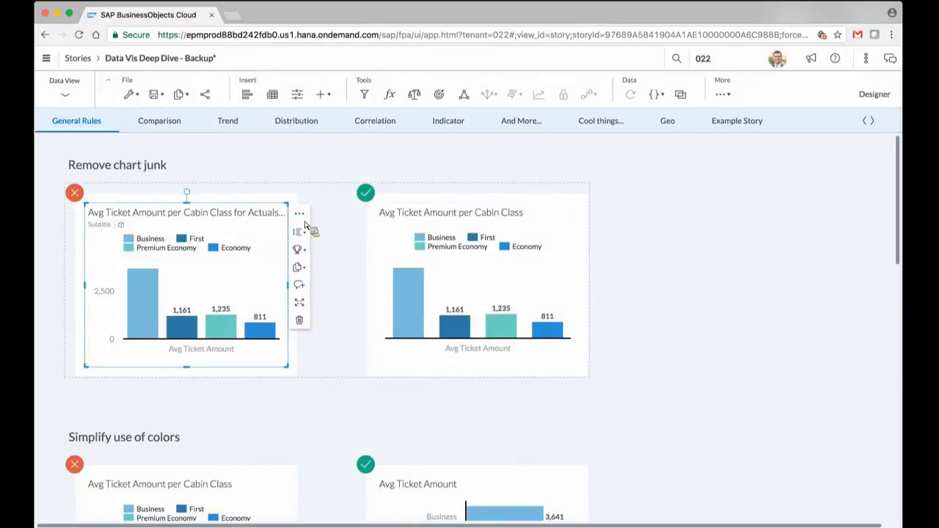
pyautogui.click(303, 218)
pyautogui.moveTo(326, 218)
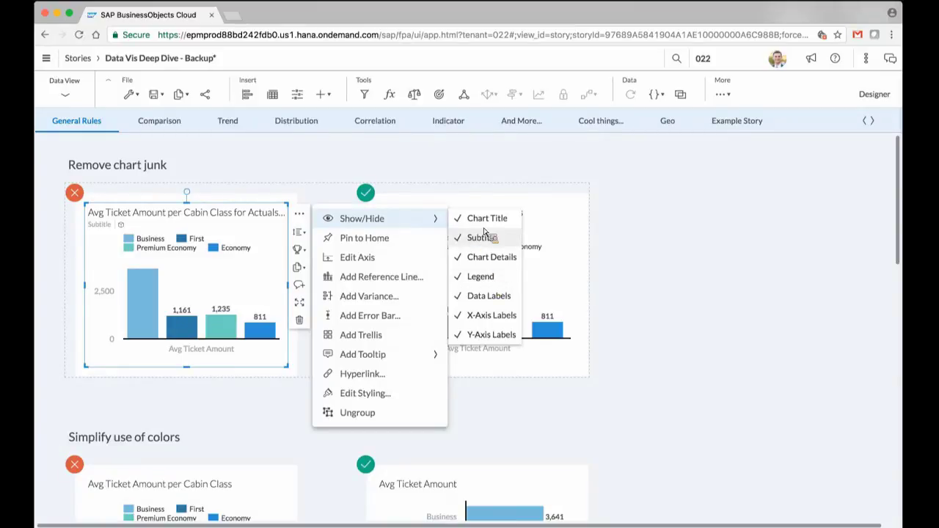
pyautogui.click(656, 270)
# Examine the "Simplify use of colors" example, comparing the multicolored column chart with the single-color bar chart
pyautogui.scroll(-2, 656, 270)
pyautogui.scroll(-5, 656, 270)
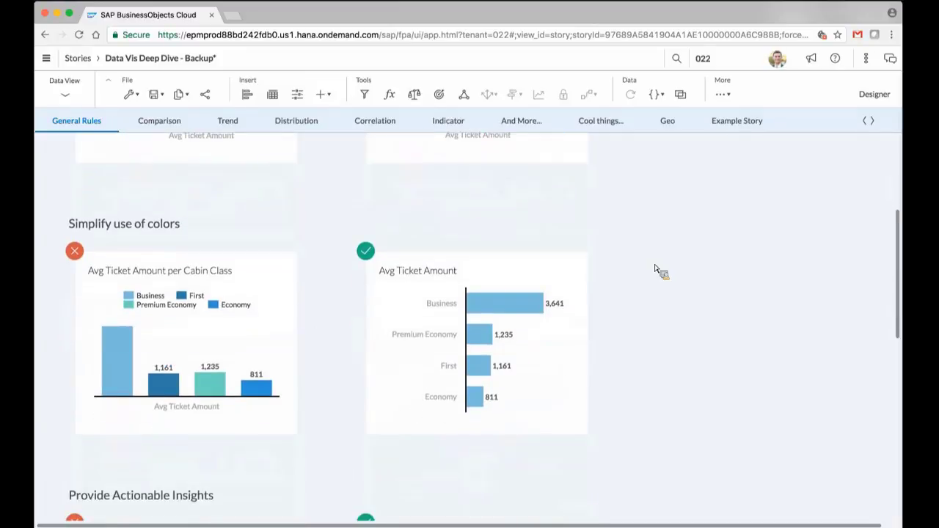
pyautogui.scroll(-2, 657, 270)
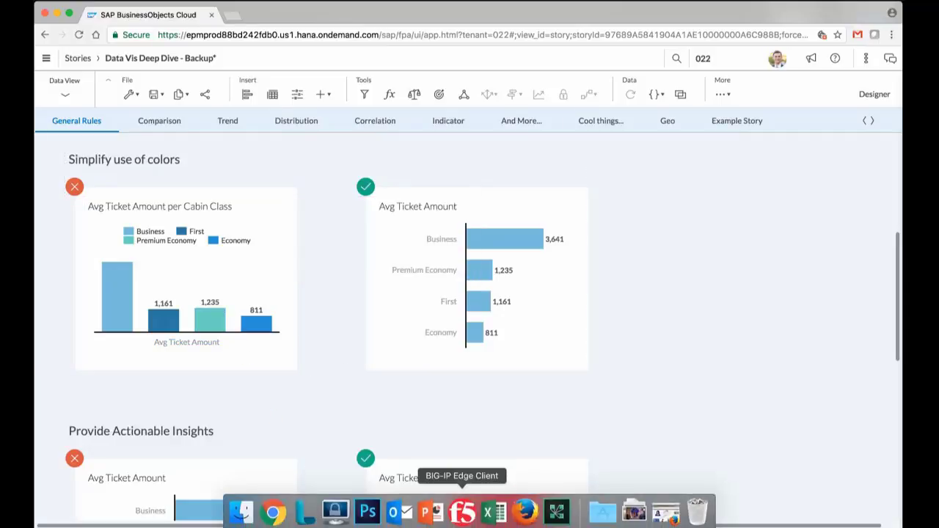
pyautogui.click(558, 517)
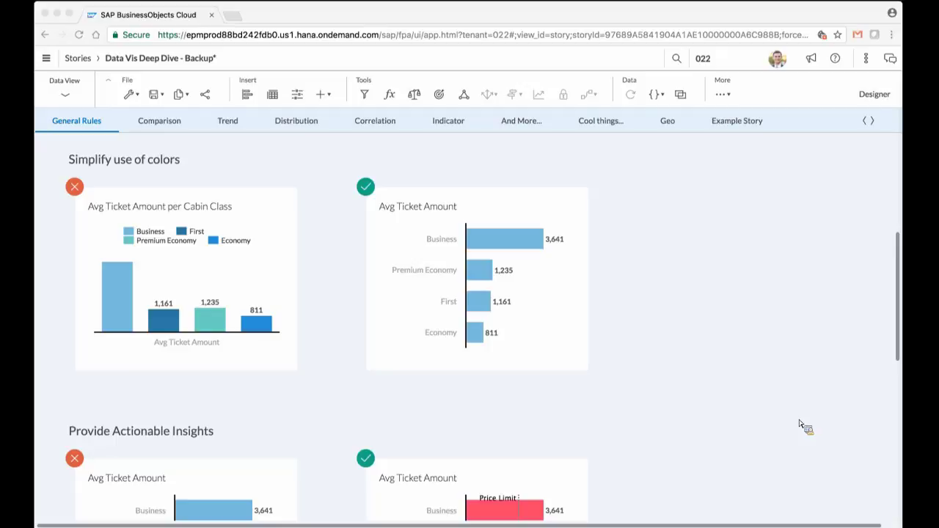
pyautogui.scroll(1, 602, 329)
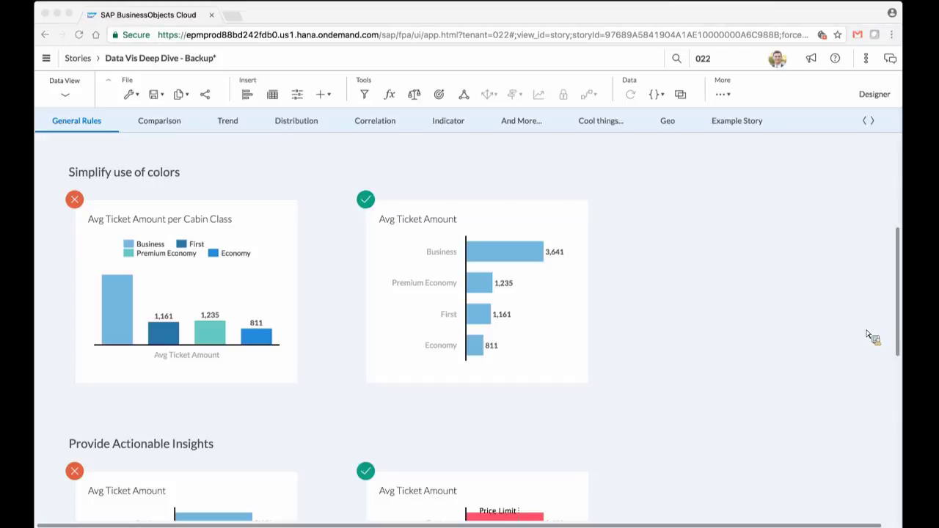
pyautogui.click(847, 507)
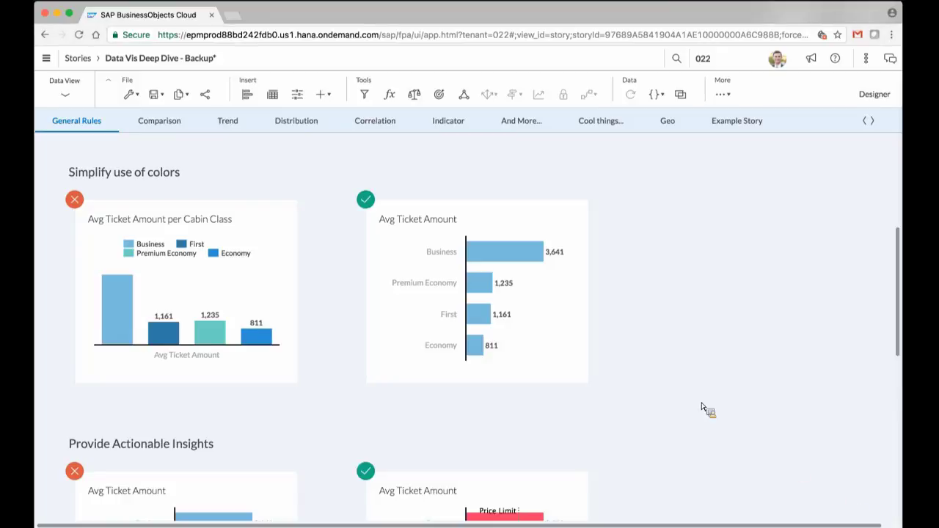
# Examine the "Provide Actionable Insights" example, comparing the plain bar chart with the one using a Price Limit line
pyautogui.scroll(-2, 705, 409)
pyautogui.scroll(-5, 701, 409)
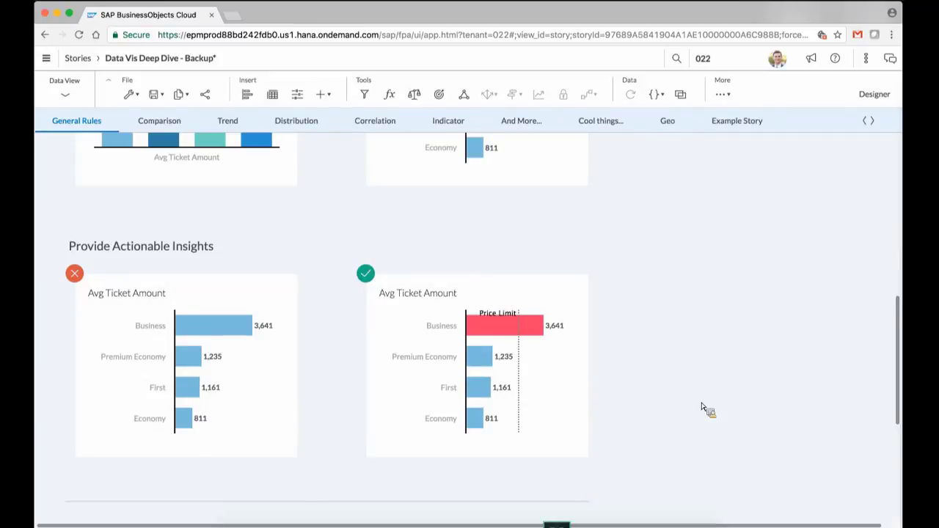
pyautogui.scroll(-1, 701, 408)
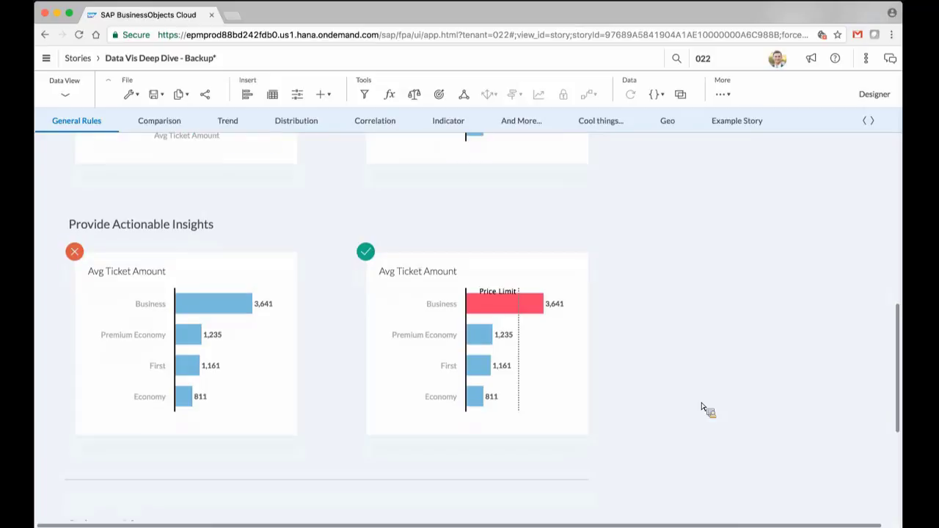
pyautogui.scroll(-1, 701, 408)
pyautogui.scroll(-1, 702, 408)
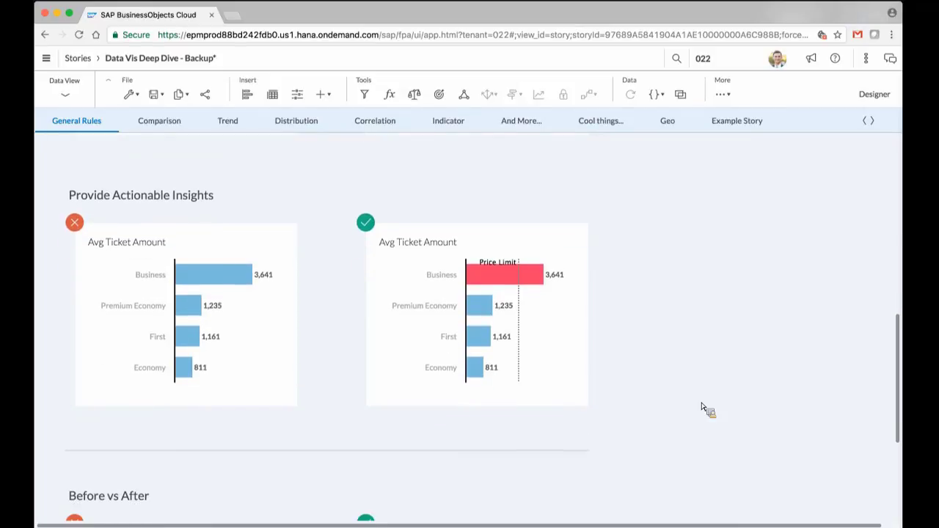
pyautogui.scroll(-1, 702, 409)
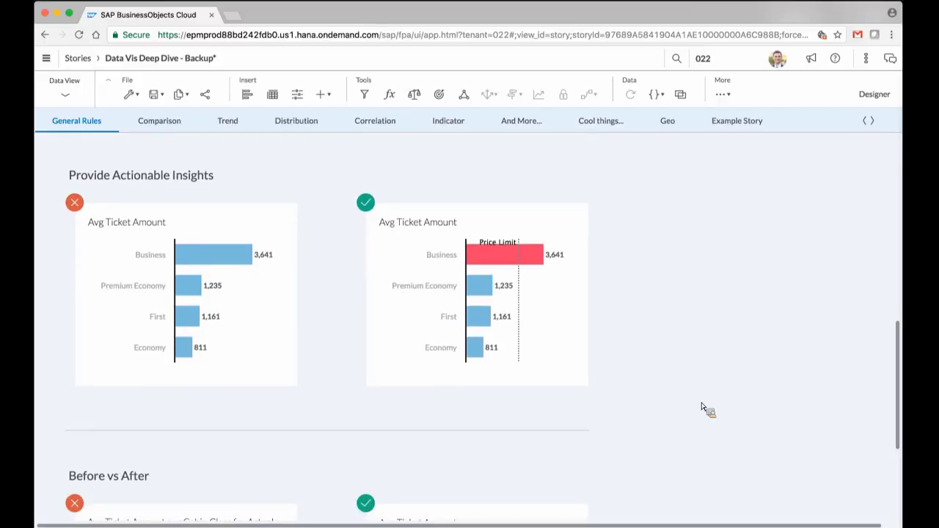
pyautogui.scroll(-1, 702, 408)
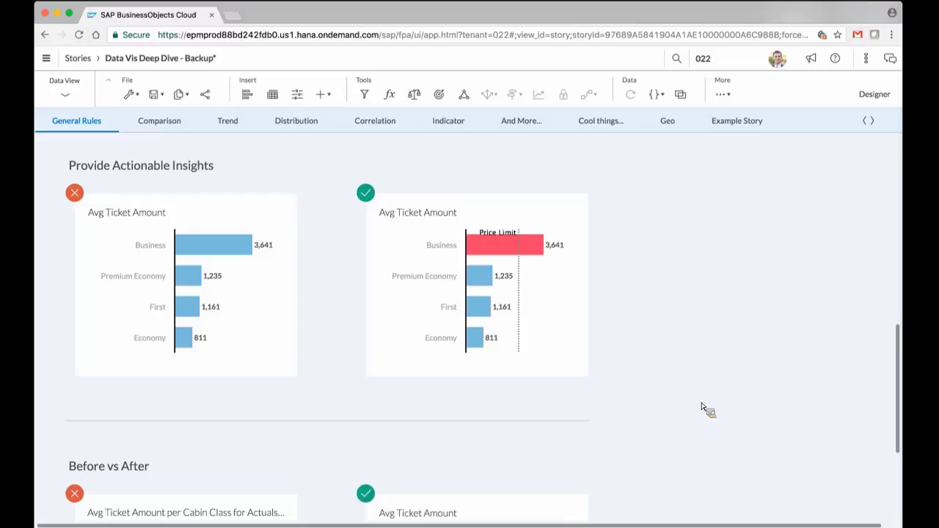
# Review all the General Rules examples again from "Remove chart junk" through to the "Before vs After" comparison
pyautogui.scroll(10, 702, 408)
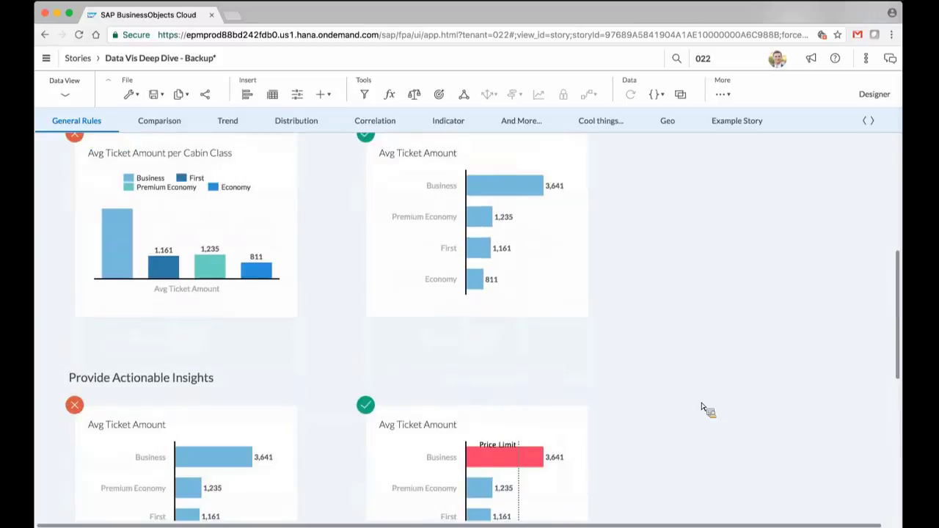
pyautogui.scroll(3, 702, 407)
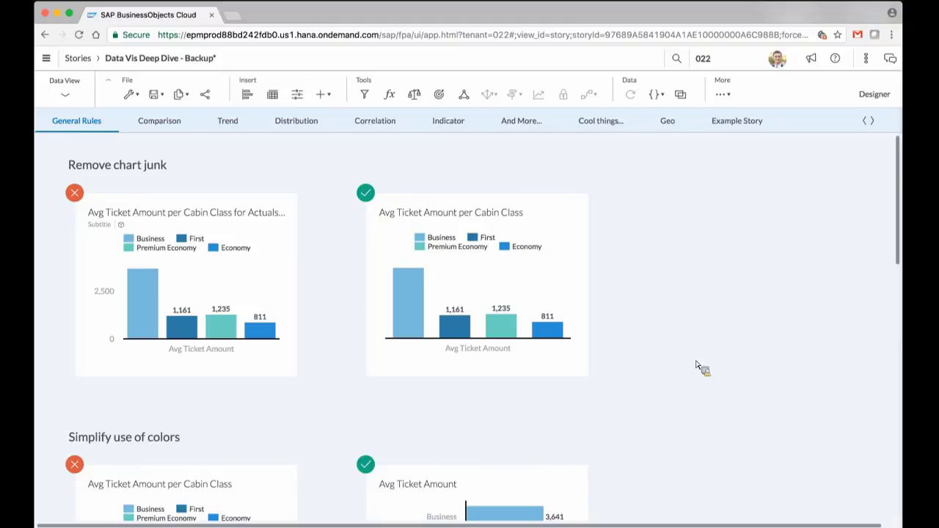
pyautogui.scroll(-5, 697, 367)
pyautogui.scroll(-3, 697, 366)
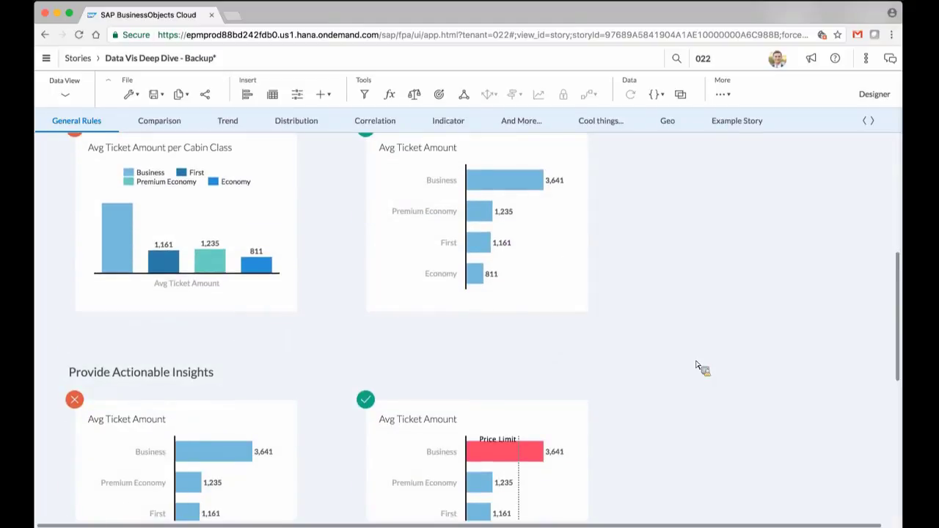
pyautogui.scroll(1, 697, 367)
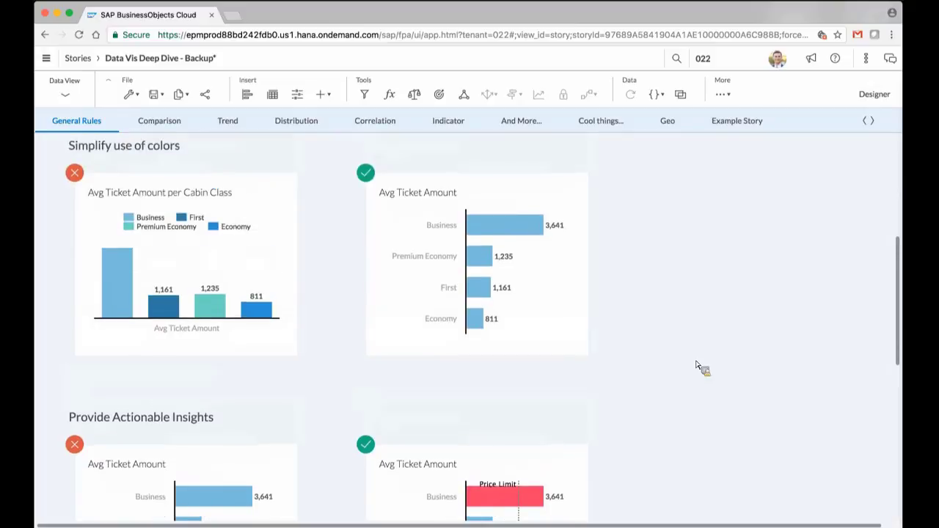
pyautogui.scroll(-10, 696, 365)
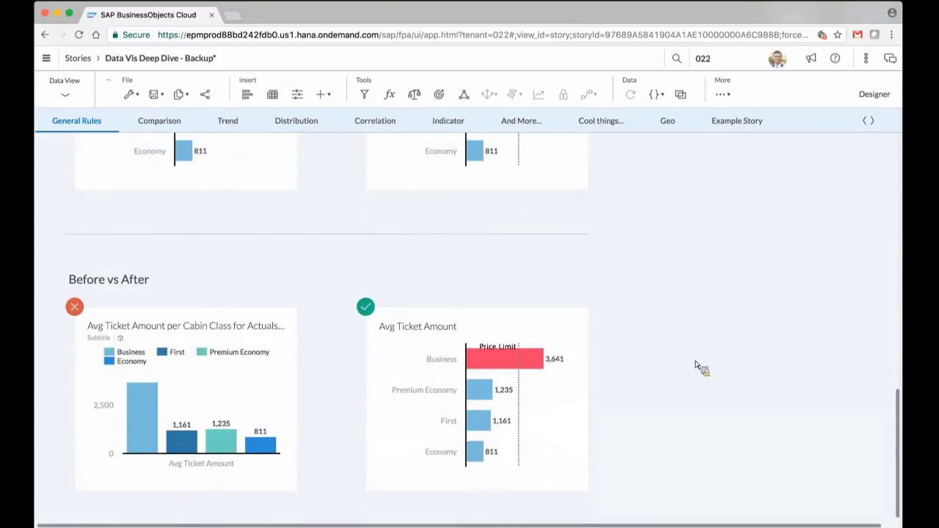
pyautogui.scroll(4, 697, 367)
pyautogui.scroll(-1, 693, 293)
pyautogui.scroll(2, 692, 293)
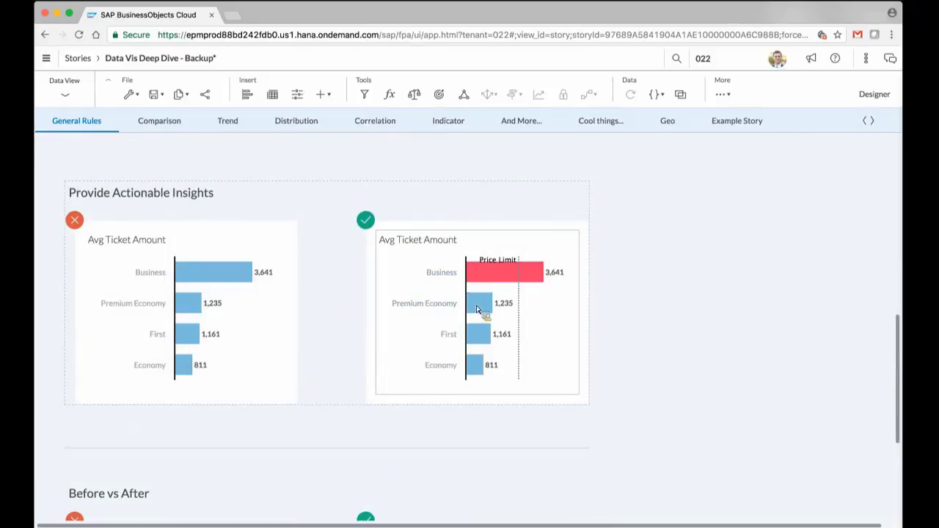
pyautogui.scroll(-5, 525, 345)
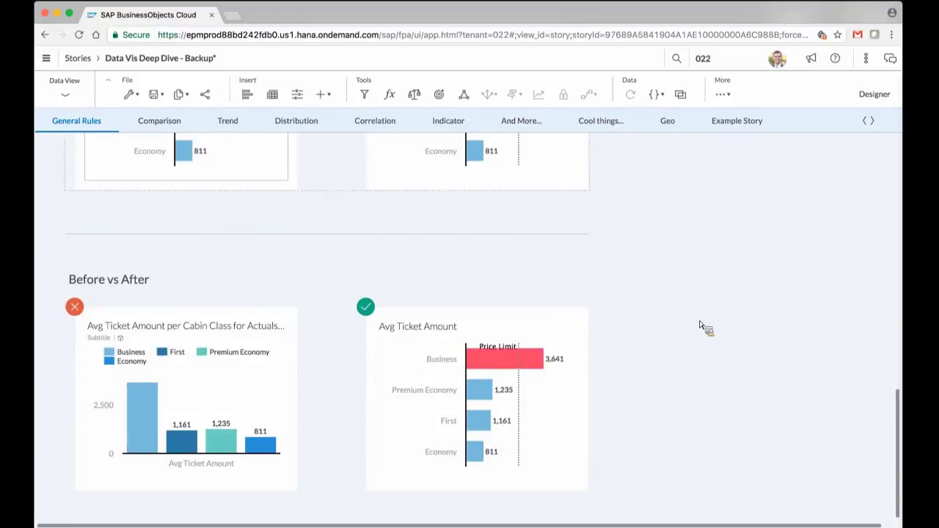
# Switch to the Comparison page and examine its Bar/Column and Column & Line example charts
pyautogui.click(161, 125)
pyautogui.click(228, 123)
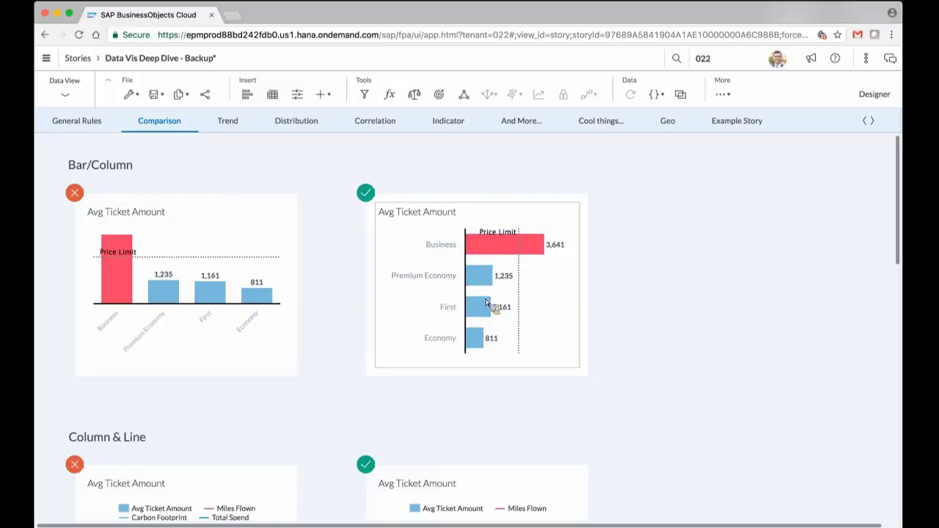
pyautogui.scroll(-5, 695, 358)
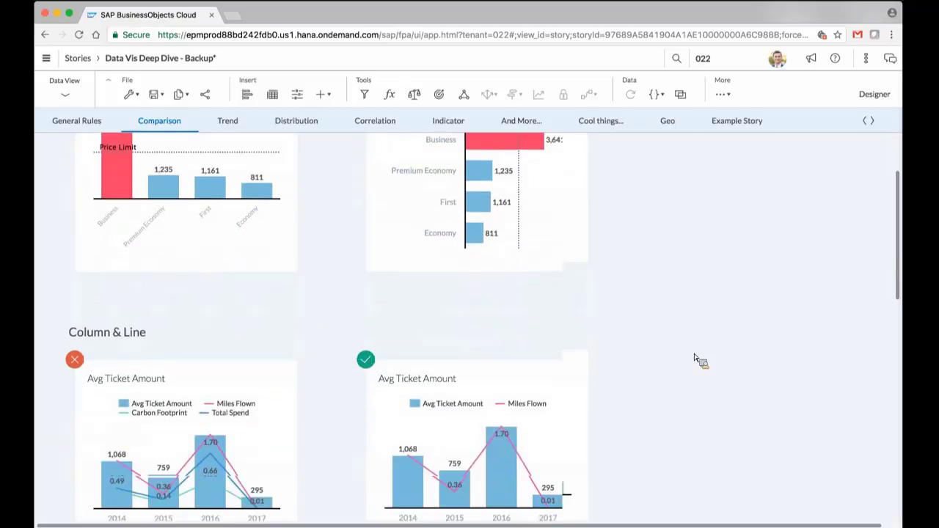
pyautogui.scroll(-2, 695, 358)
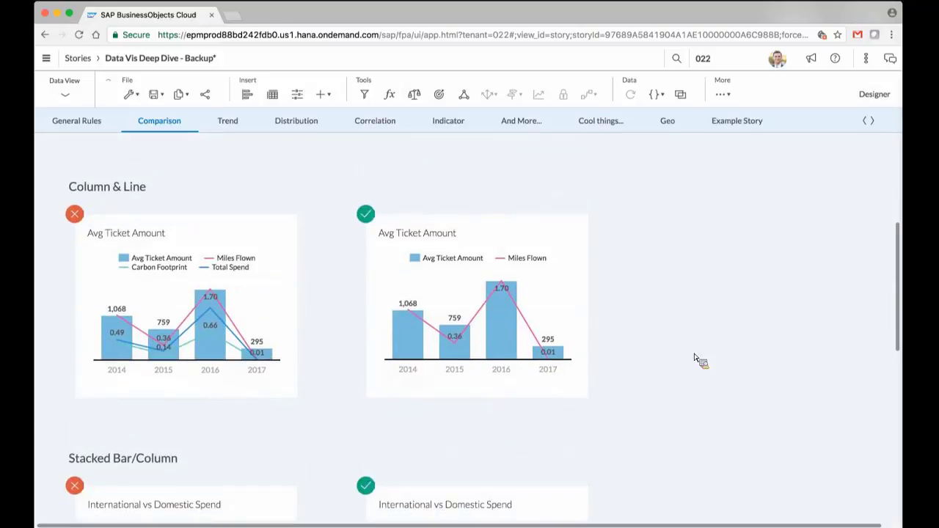
# Examine the Column & Line and Stacked Bar/Column examples on the Comparison page, comparing each bad chart with its good version
pyautogui.scroll(-1, 695, 357)
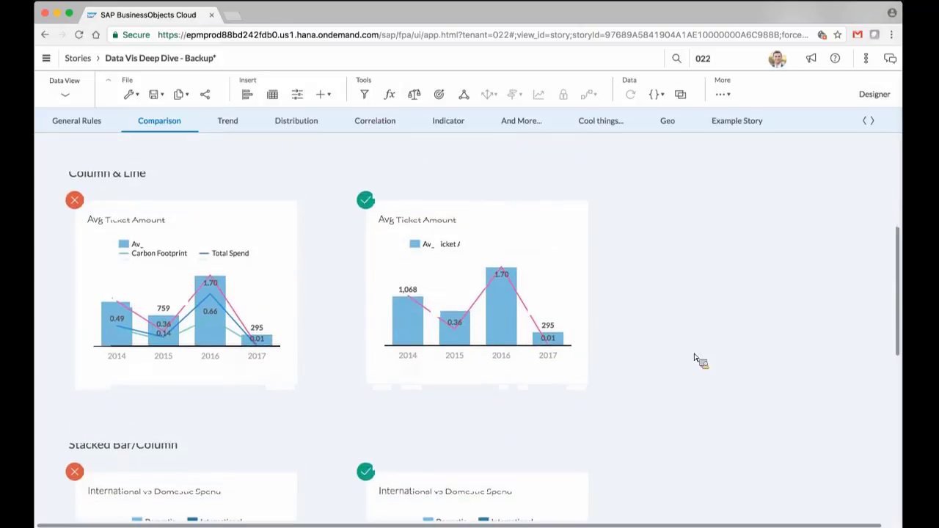
pyautogui.moveTo(157, 346)
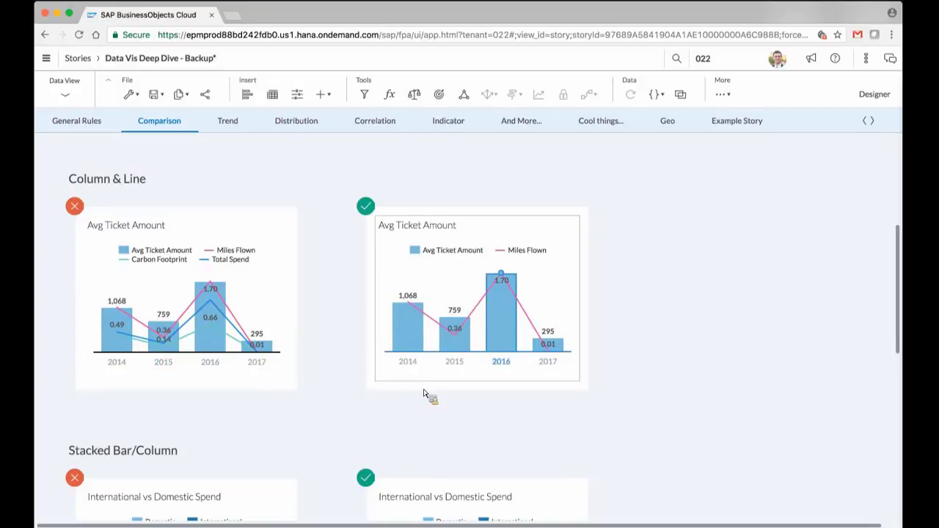
pyautogui.scroll(-3, 678, 389)
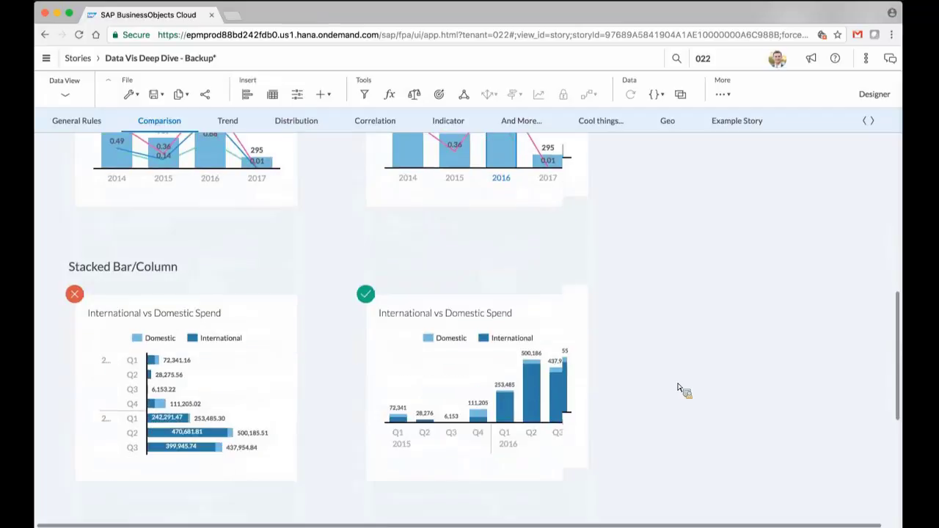
pyautogui.scroll(-4, 679, 389)
pyautogui.scroll(-1, 679, 388)
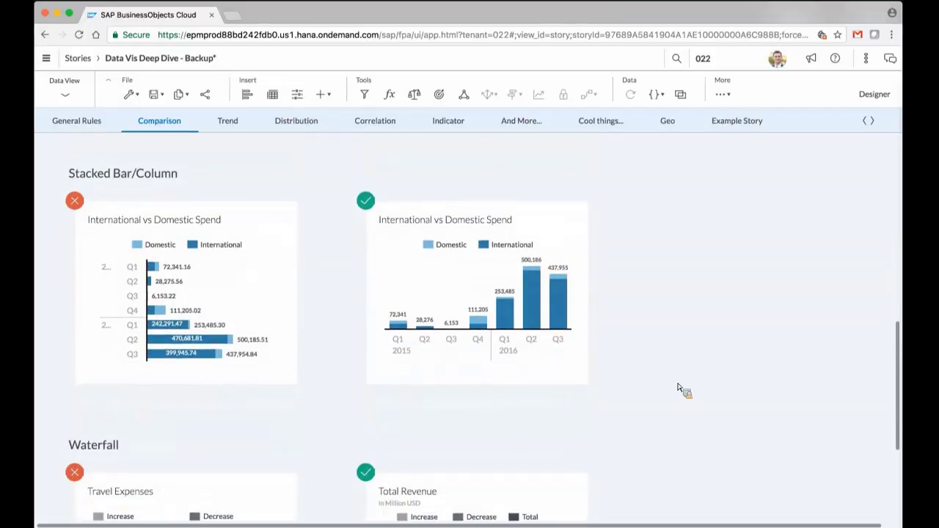
pyautogui.scroll(-1, 678, 388)
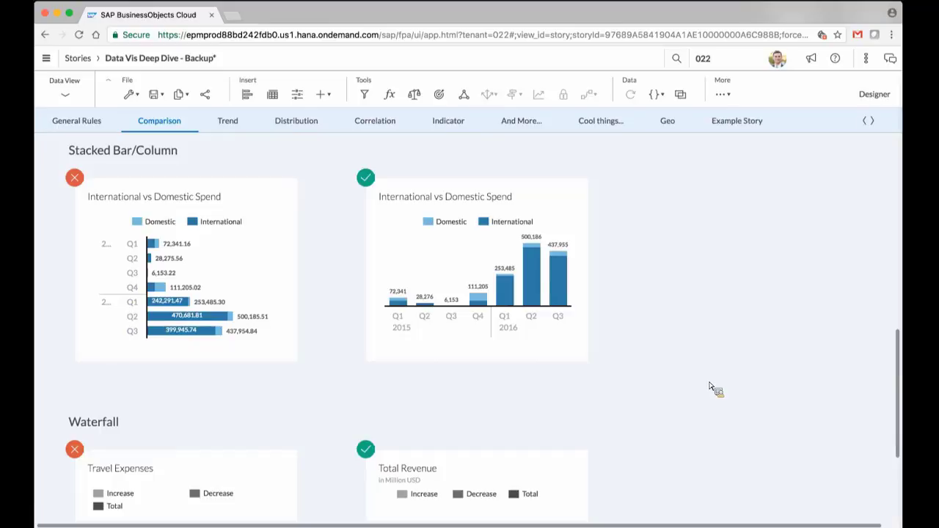
# Revisit the Bar/Column example and examine the Waterfall pair, viewing the Travel Expenses chart through to its total
pyautogui.scroll(10, 711, 389)
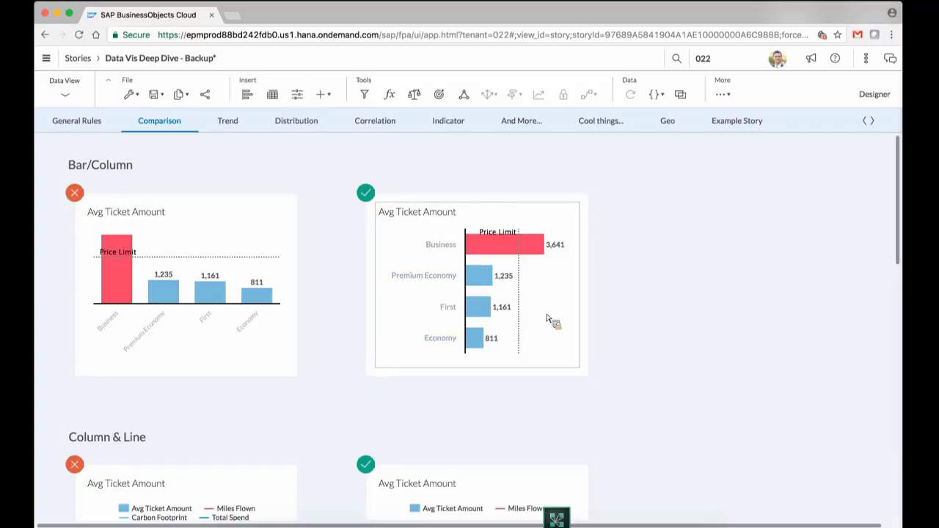
pyautogui.scroll(-15, 694, 400)
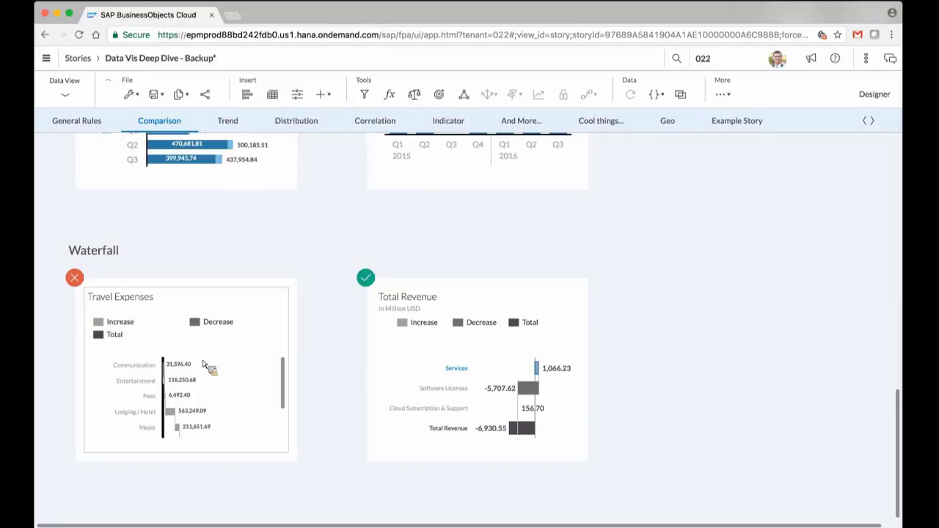
pyautogui.scroll(-3, 213, 429)
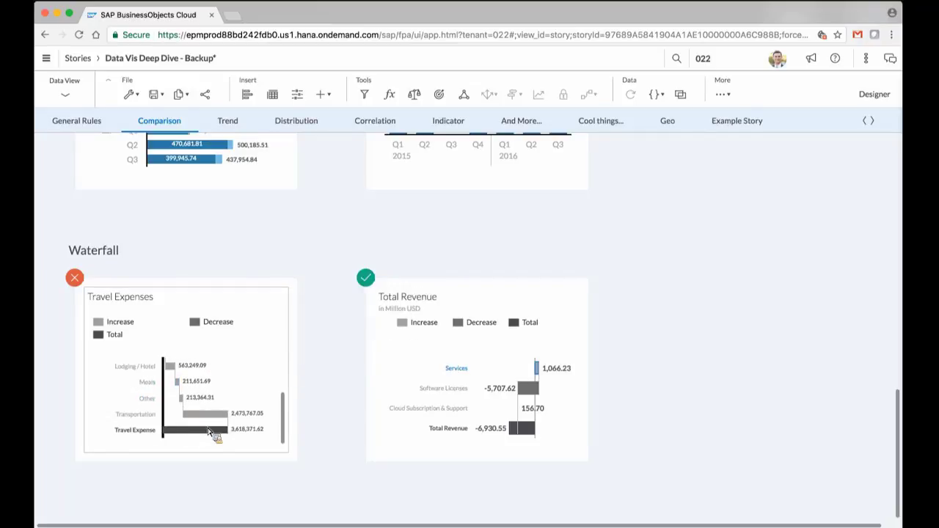
# Switch to the Trend page and examine its Area and Line examples, comparing category-based charts with time-based ones
pyautogui.click(229, 123)
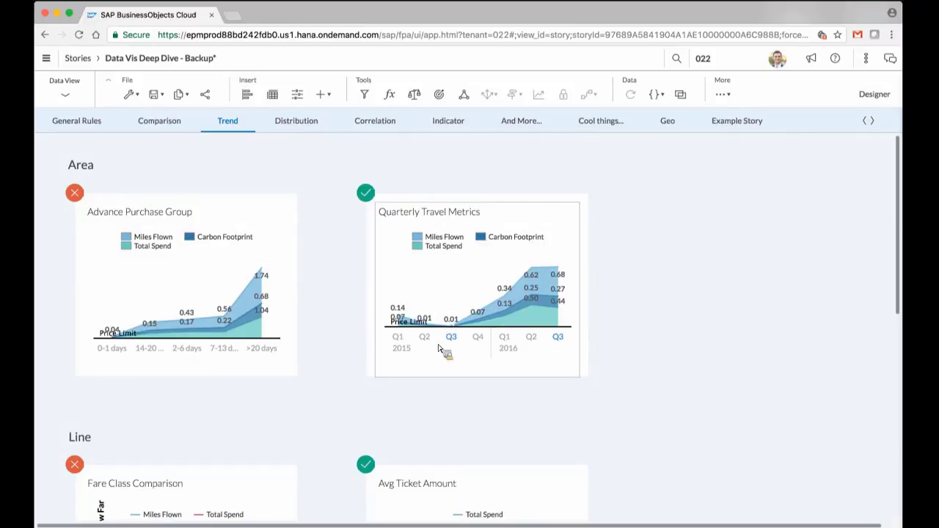
pyautogui.moveTo(109, 346)
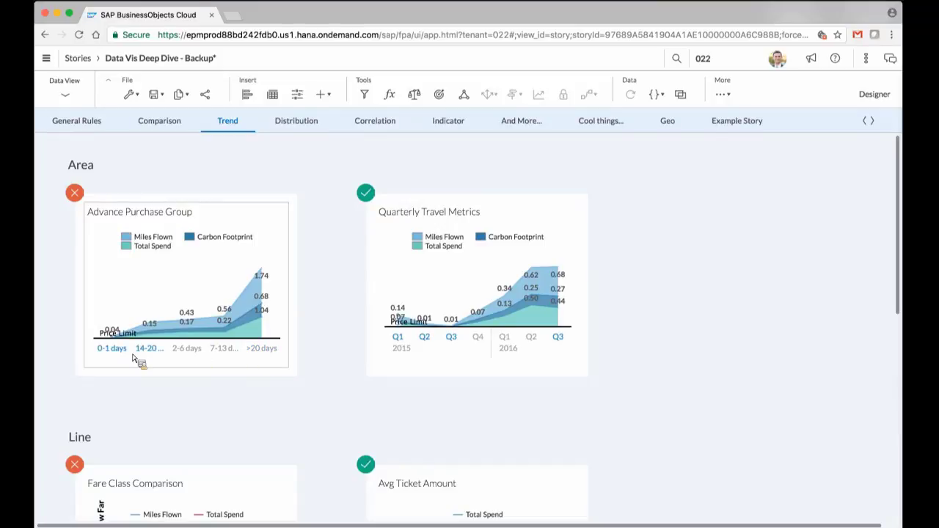
pyautogui.moveTo(420, 309)
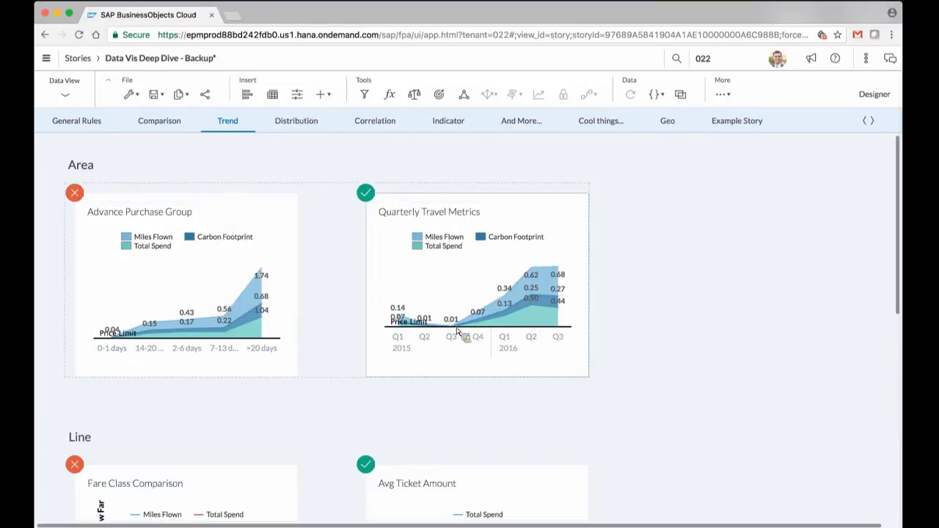
pyautogui.scroll(-2, 656, 367)
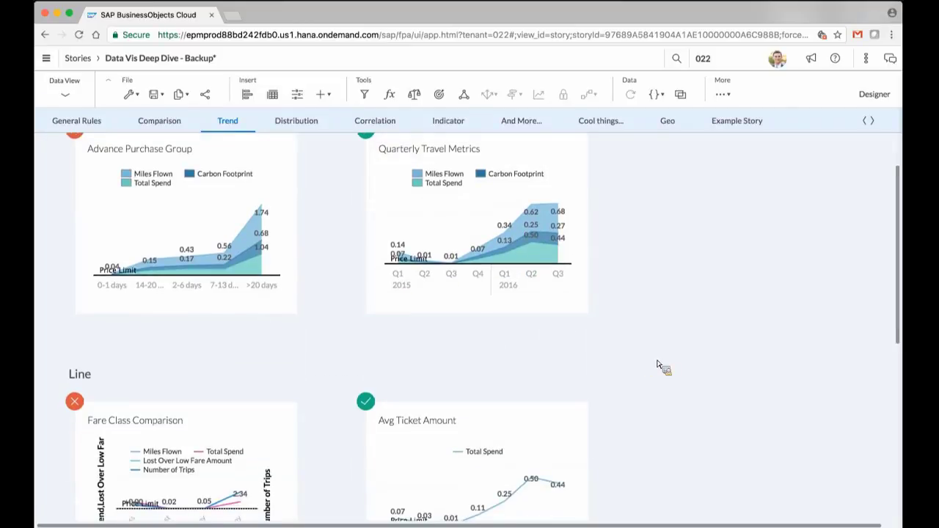
pyautogui.scroll(-6, 657, 364)
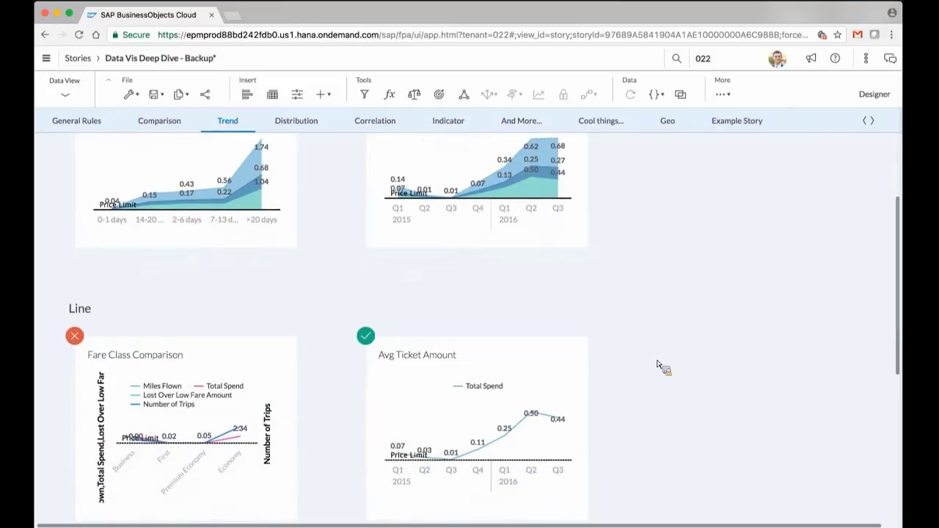
pyautogui.scroll(-1, 657, 365)
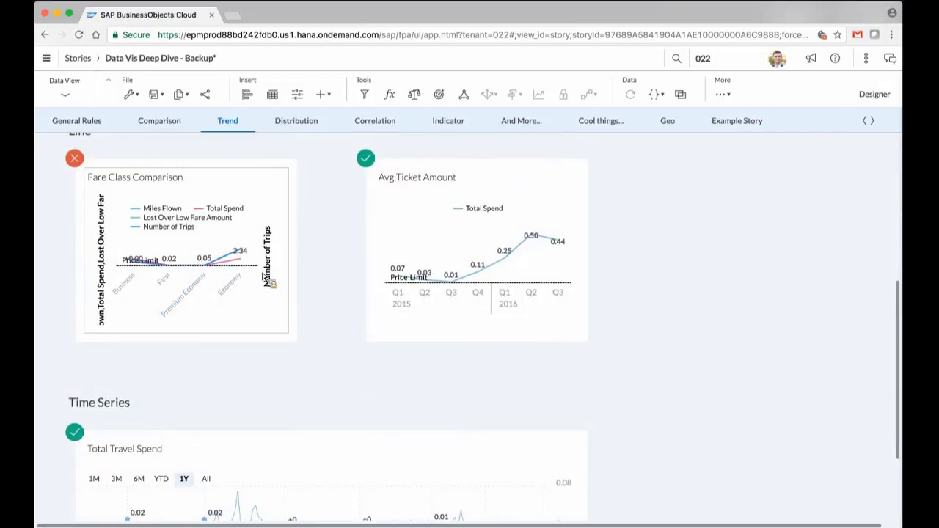
# Extend the Total Travel Spend time series range back to about September 2014, and try other date ranges with the time slider
pyautogui.scroll(-3, 649, 429)
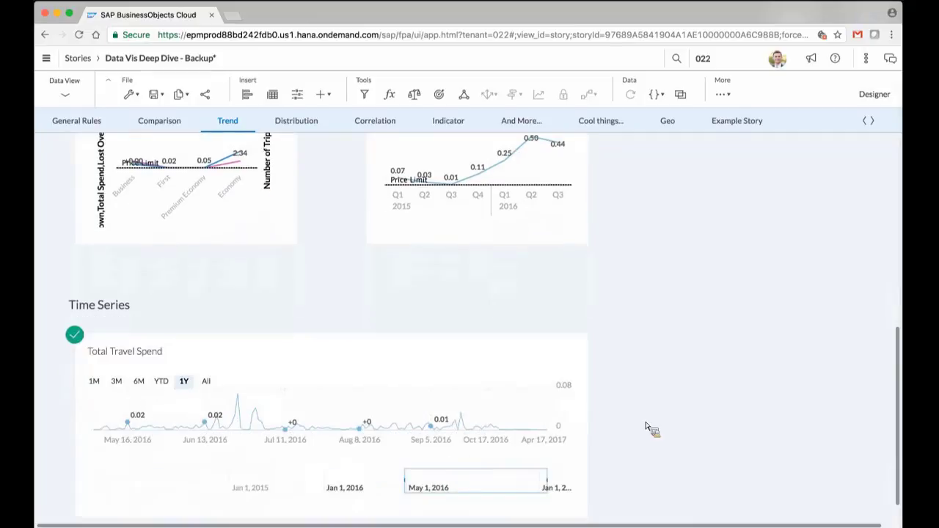
pyautogui.moveTo(406, 456); pyautogui.dragTo(146, 463)
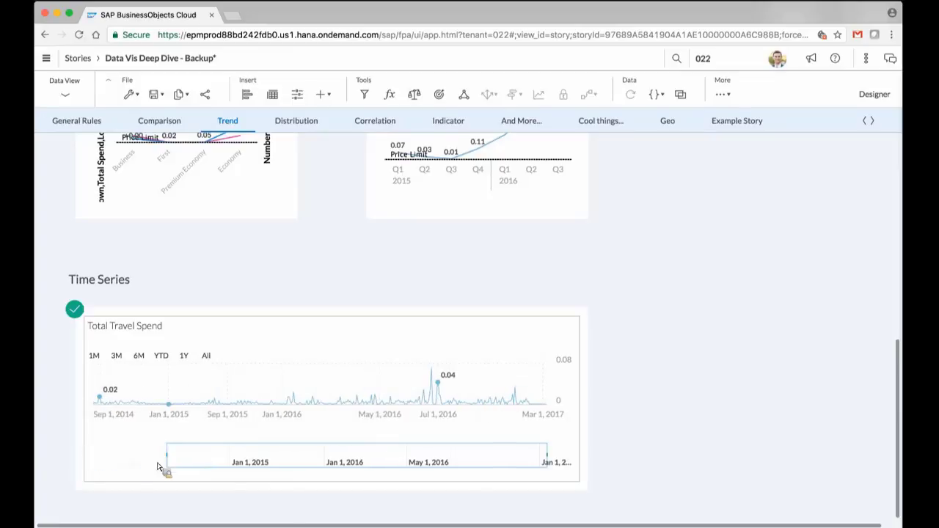
pyautogui.click(417, 481)
pyautogui.moveTo(461, 465); pyautogui.dragTo(311, 463)
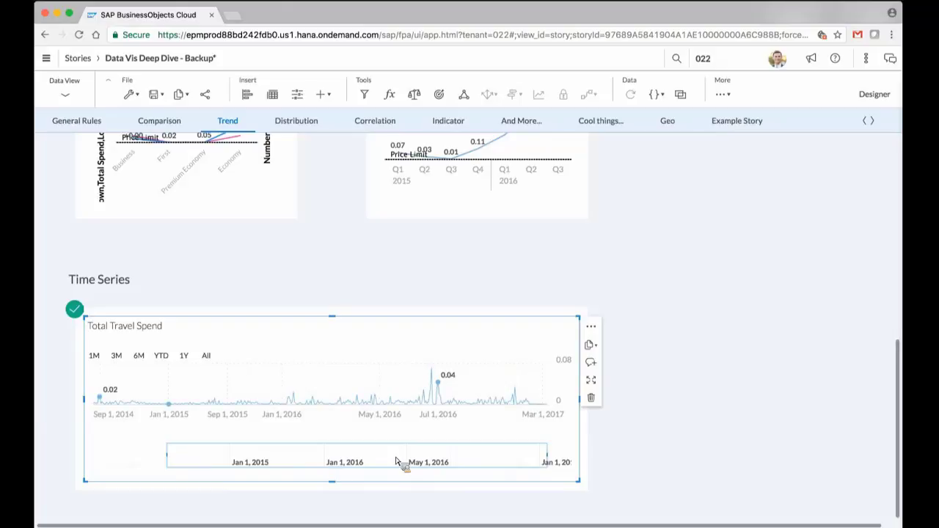
pyautogui.moveTo(180, 463); pyautogui.dragTo(354, 462)
pyautogui.moveTo(507, 465)
pyautogui.mouseDown()
pyautogui.moveTo(518, 463)
pyautogui.moveTo(179, 469)
pyautogui.moveTo(375, 477)
pyautogui.moveTo(379, 465)
pyautogui.moveTo(492, 467)
pyautogui.moveTo(248, 467)
pyautogui.moveTo(523, 457)
pyautogui.mouseUp()
pyautogui.scroll(10, 748, 370)
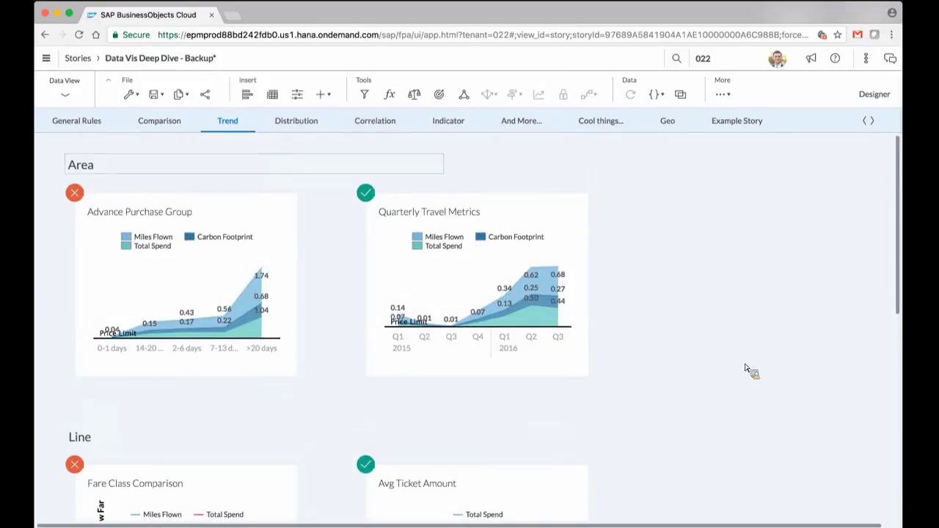
# Switch to the Distribution page and examine the Box Plot and Heat Map examples, including the heat map's color scale
pyautogui.click(292, 131)
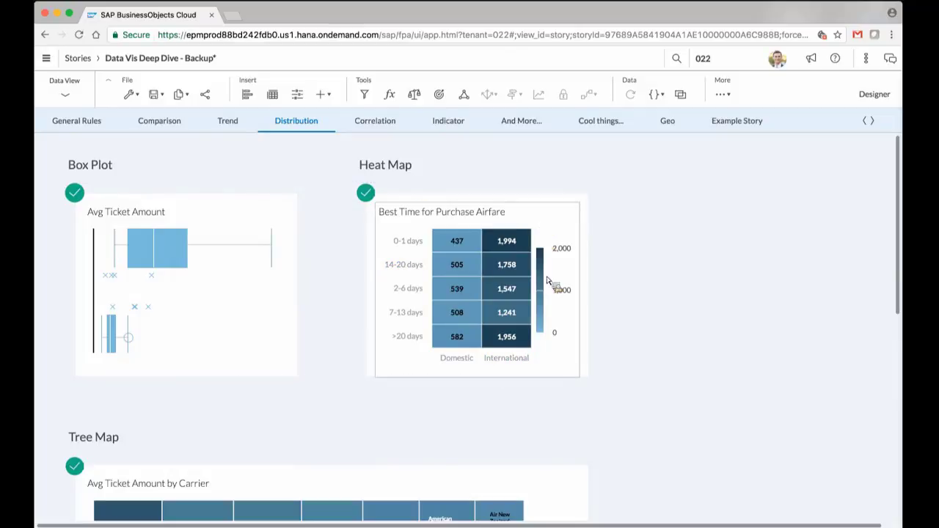
pyautogui.scroll(-3, 626, 390)
pyautogui.scroll(3, 625, 389)
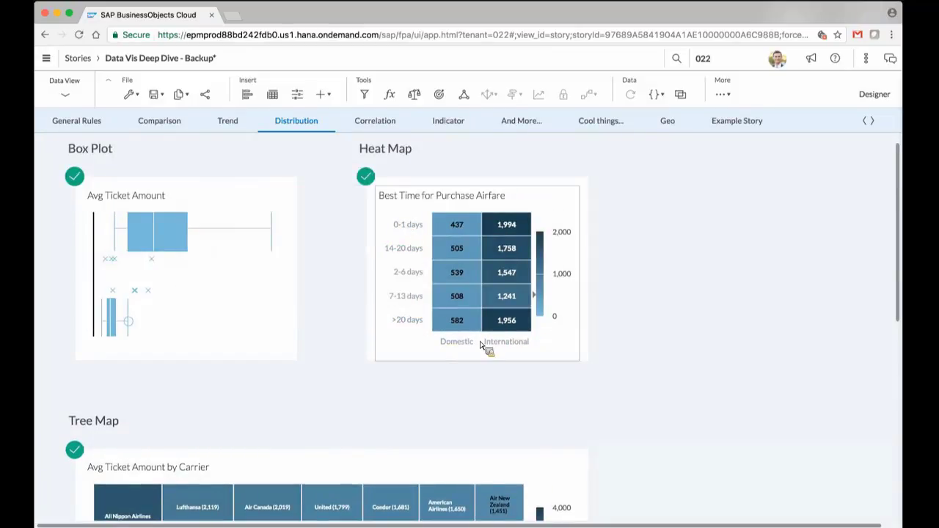
pyautogui.moveTo(539, 233)
# Examine the Tree Map example showing Avg Ticket Amount by Carrier, comparing the sizes and shades of the carrier tiles
pyautogui.scroll(-5, 664, 356)
pyautogui.scroll(1, 664, 356)
pyautogui.scroll(-2, 664, 356)
pyautogui.scroll(-1, 664, 356)
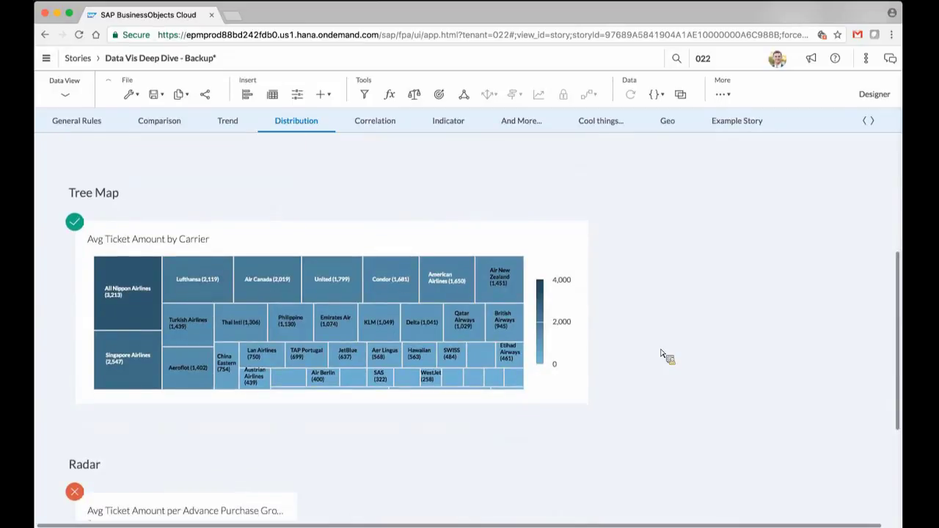
pyautogui.moveTo(117, 315)
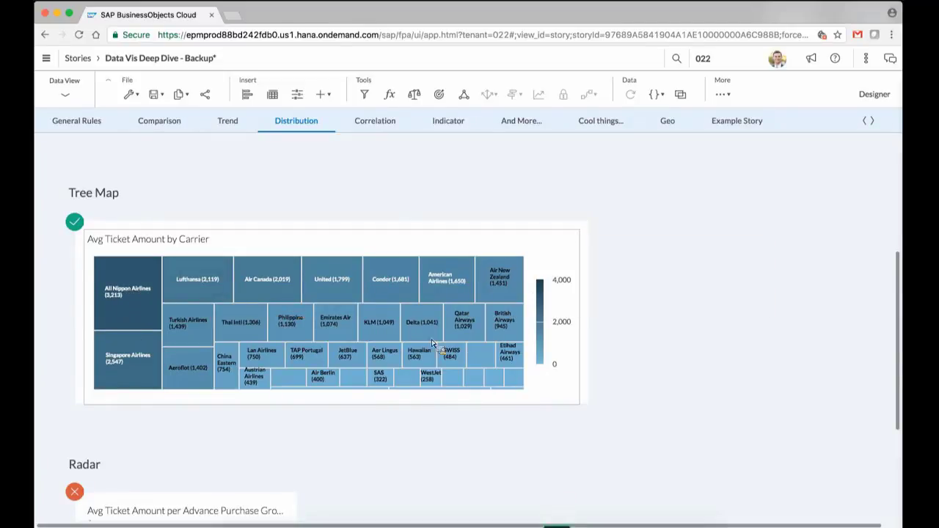
# Look back over the Distribution page and examine the Radar example of Avg Ticket Amount per advance purchase group
pyautogui.scroll(5, 650, 375)
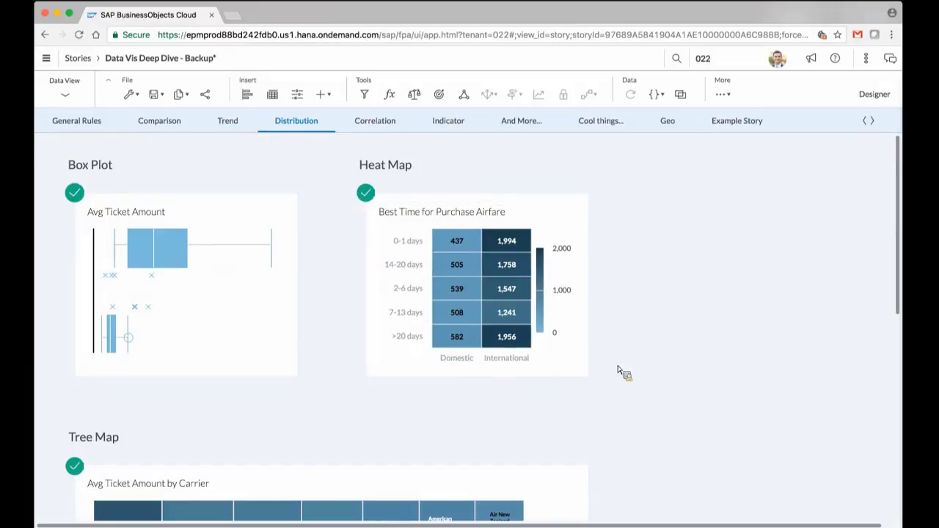
pyautogui.scroll(-3, 672, 371)
pyautogui.scroll(-5, 675, 373)
pyautogui.scroll(-2, 676, 372)
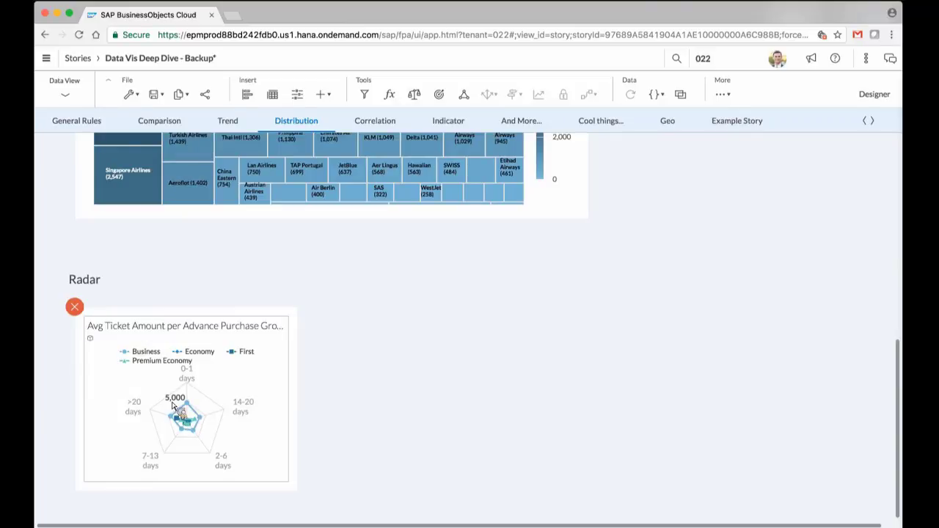
pyautogui.moveTo(192, 436)
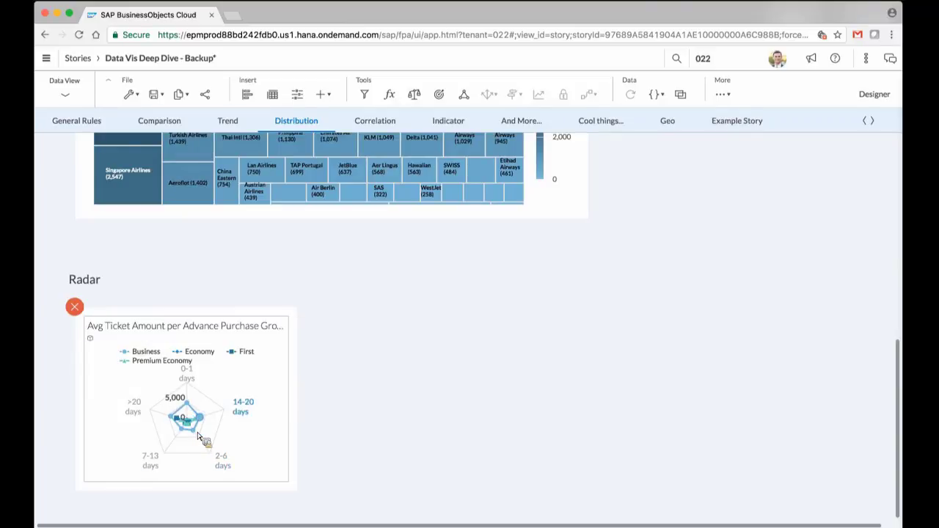
pyautogui.moveTo(189, 404)
# Open the Radar chart in the Designer, view the palette options for its Cabin Class color, and close the Designer without changing them
pyautogui.click(865, 513)
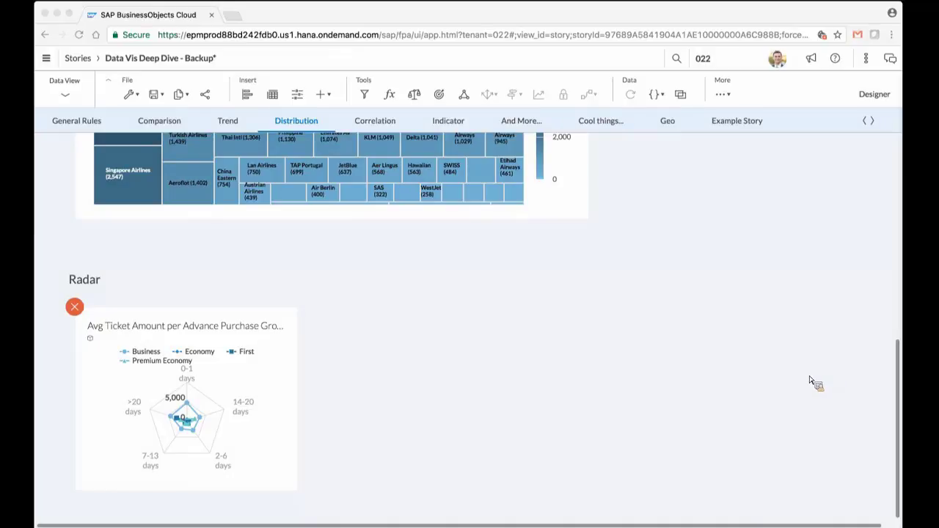
pyautogui.click(209, 362)
pyautogui.click(874, 93)
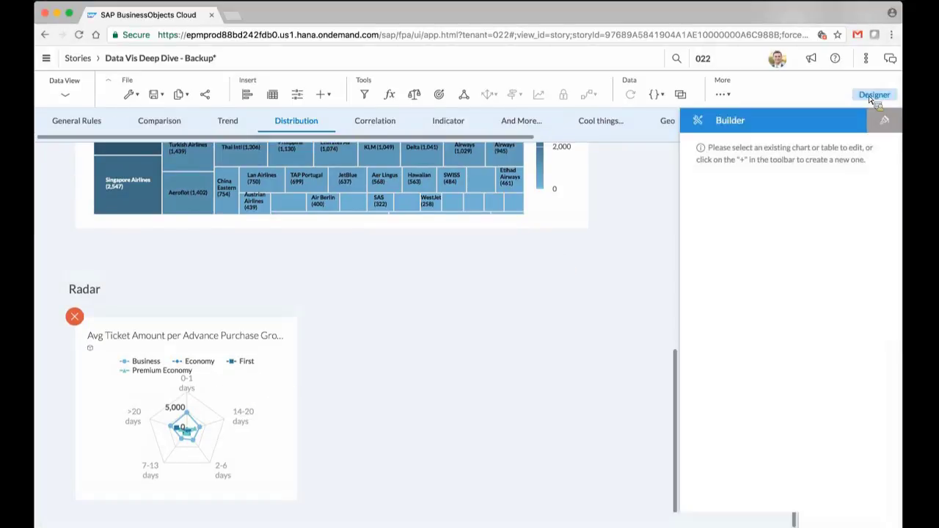
pyautogui.click(243, 363)
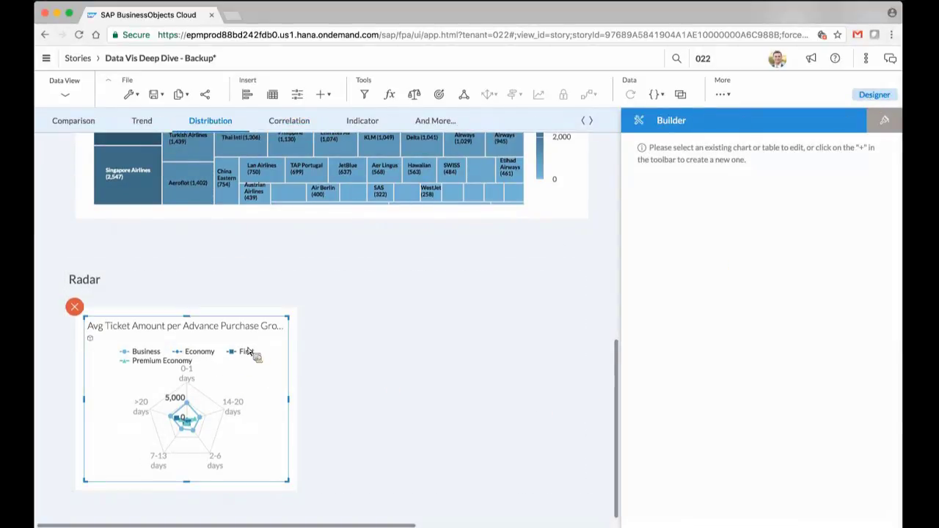
pyautogui.scroll(-1, 660, 308)
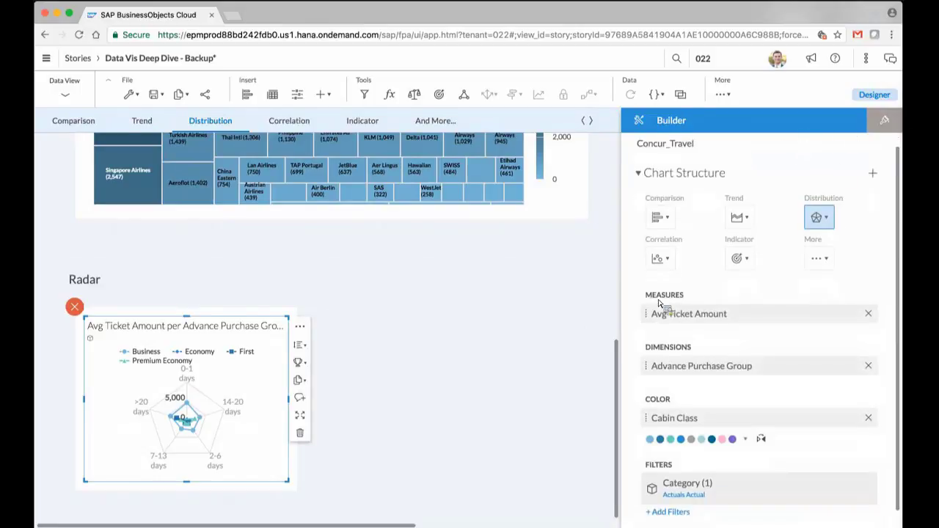
pyautogui.click(658, 439)
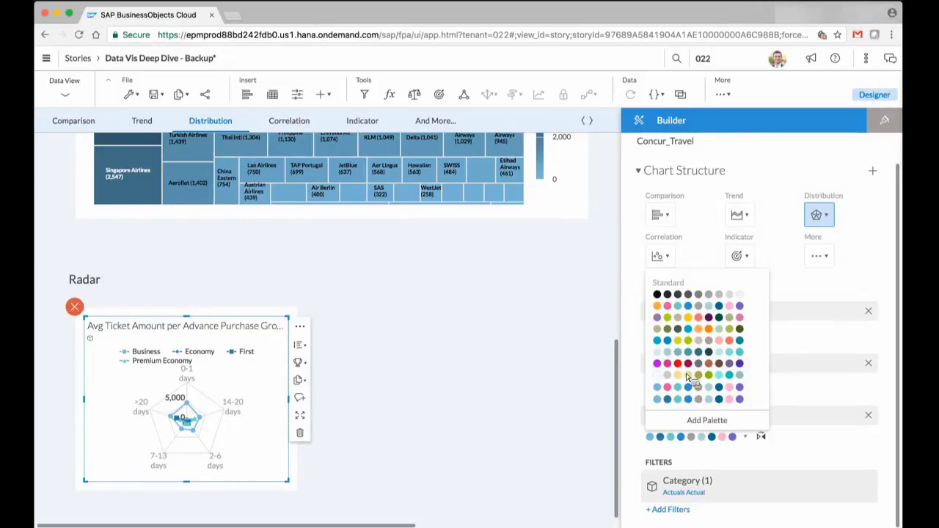
pyautogui.click(356, 381)
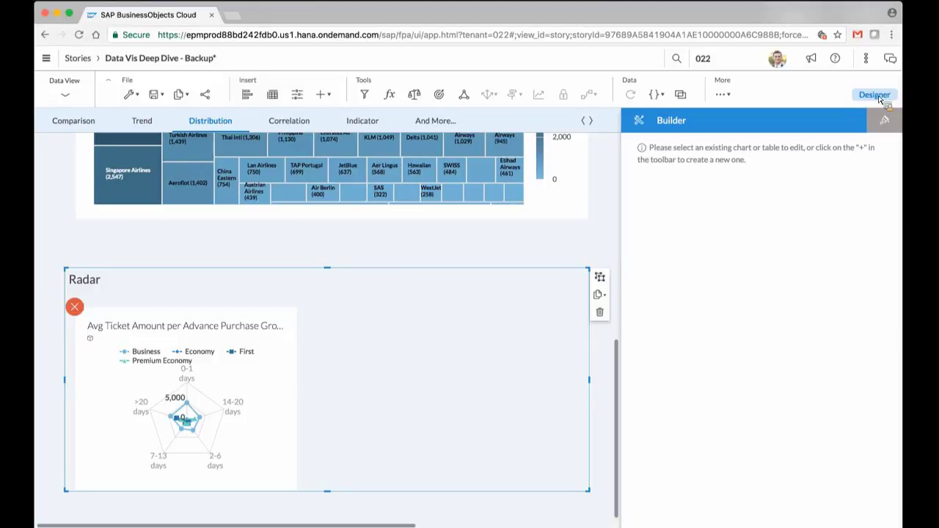
pyautogui.click(874, 95)
# Review the Distribution page's Box Plot, Heat Map, Tree Map and Radar examples once more
pyautogui.scroll(5, 729, 258)
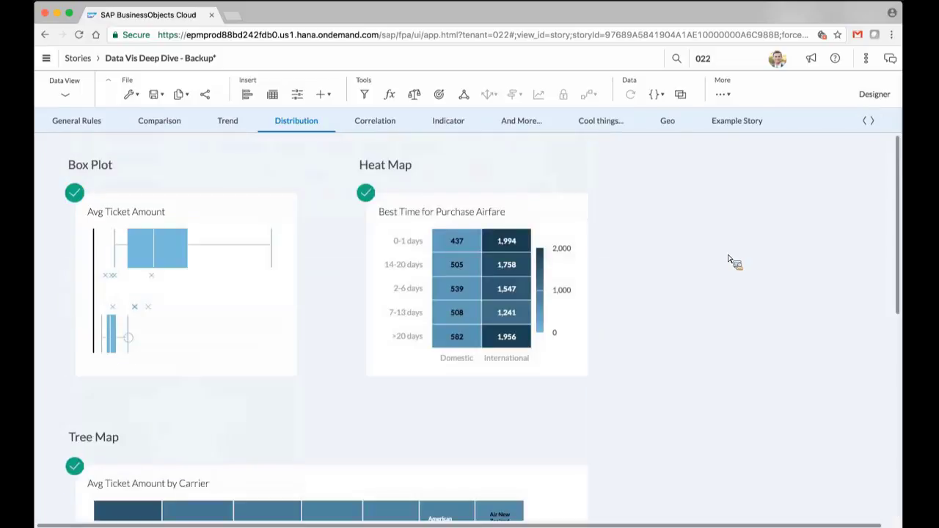
pyautogui.scroll(-5, 728, 258)
pyautogui.scroll(5, 728, 258)
pyautogui.scroll(-5, 728, 258)
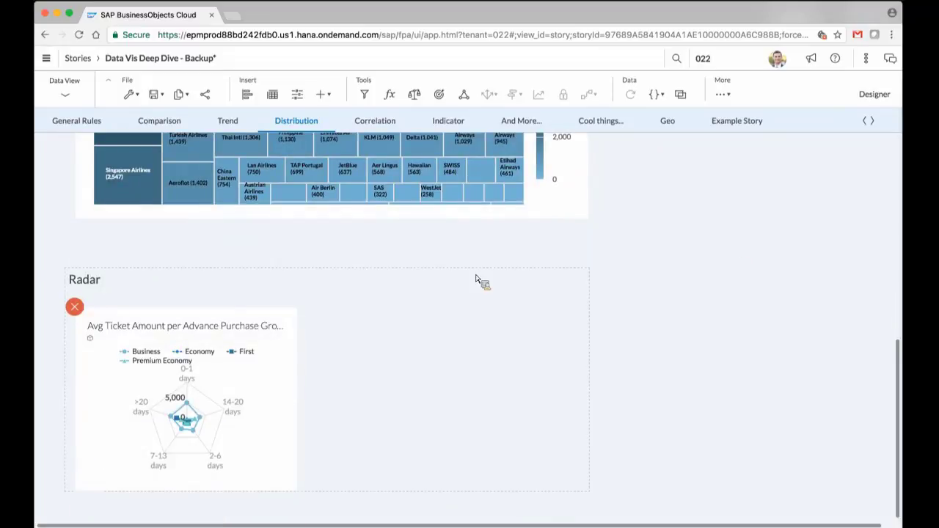
pyautogui.scroll(5, 689, 289)
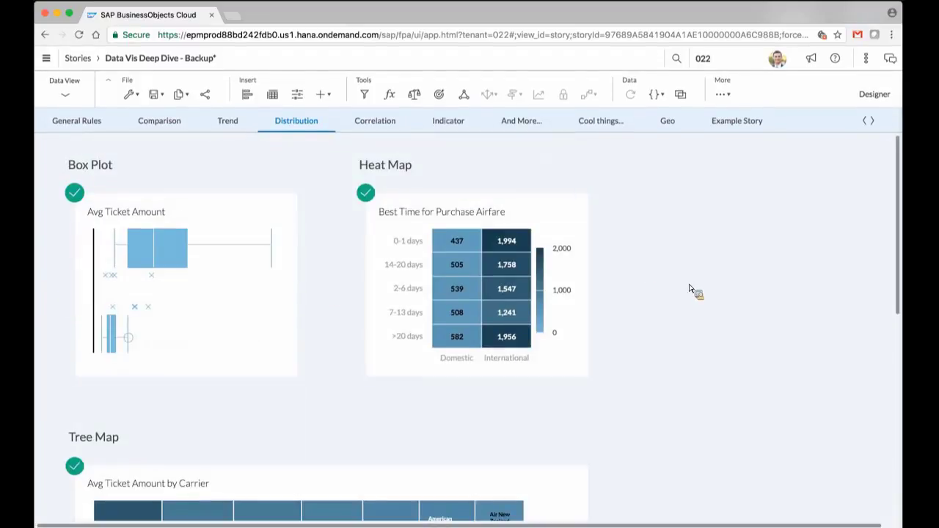
pyautogui.scroll(-2, 650, 408)
pyautogui.scroll(-6, 650, 409)
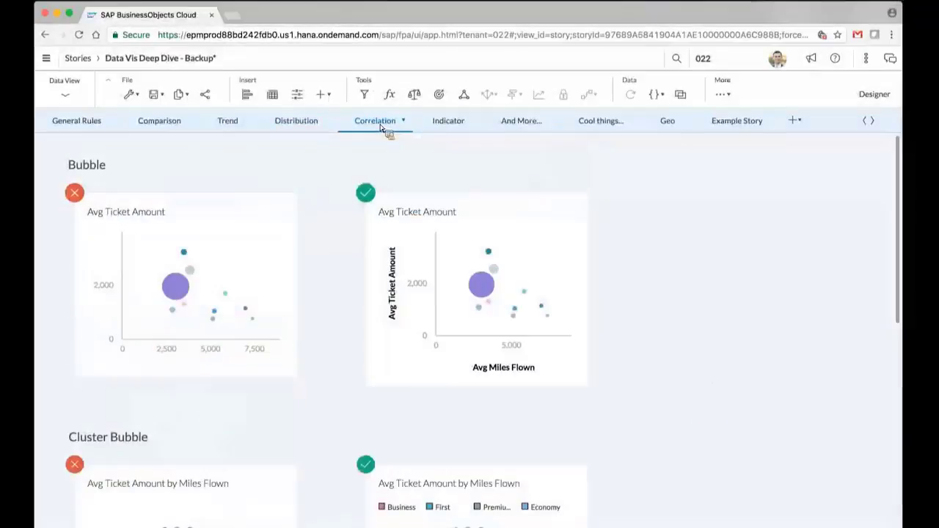
# Open the Correlation page and slightly adjust the height of the good Bubble example of Avg Ticket Amount
pyautogui.click(377, 123)
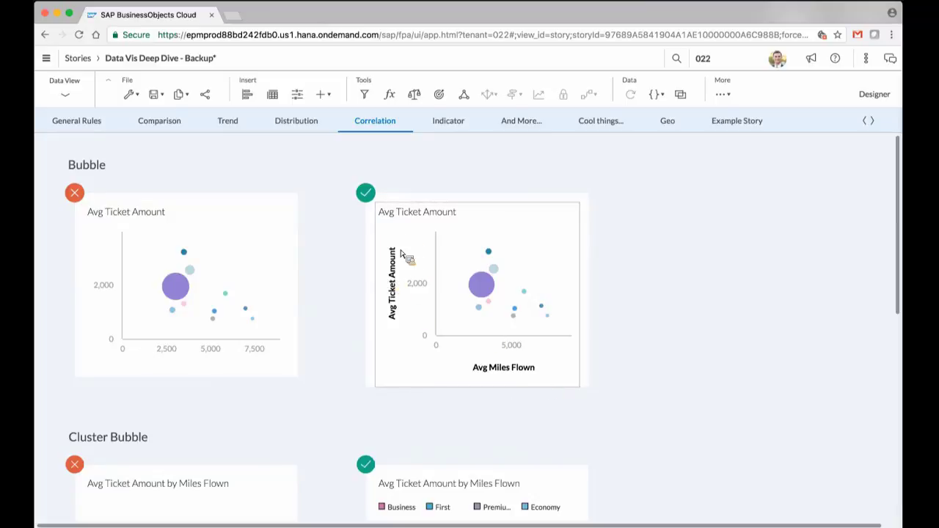
pyautogui.click(420, 384)
pyautogui.moveTo(477, 387)
pyautogui.mouseDown()
pyautogui.moveTo(485, 381)
pyautogui.moveTo(477, 368)
pyautogui.moveTo(478, 389)
pyautogui.mouseUp()
pyautogui.click(698, 409)
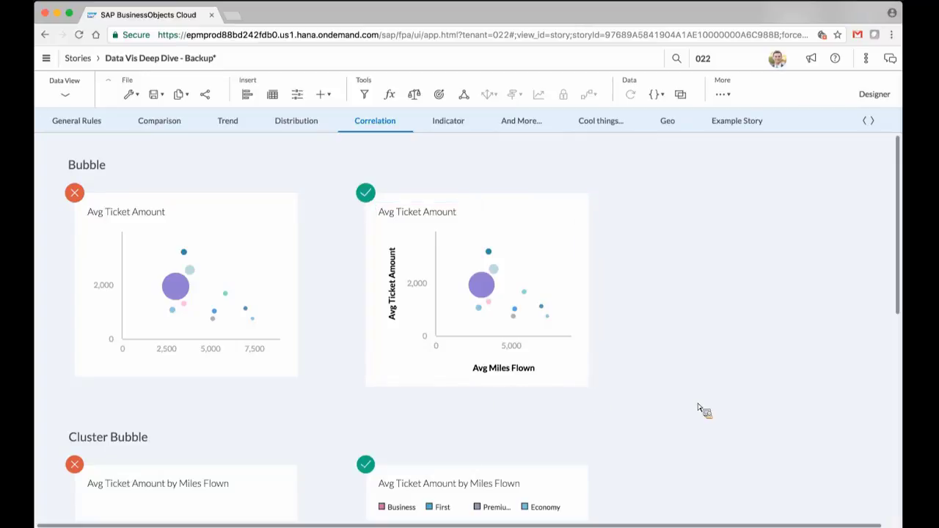
# Compare the bad and good Cluster Bubble examples of Avg Ticket Amount by Miles Flown, inspecting individual bubbles
pyautogui.scroll(-1, 705, 255)
pyautogui.scroll(-5, 705, 254)
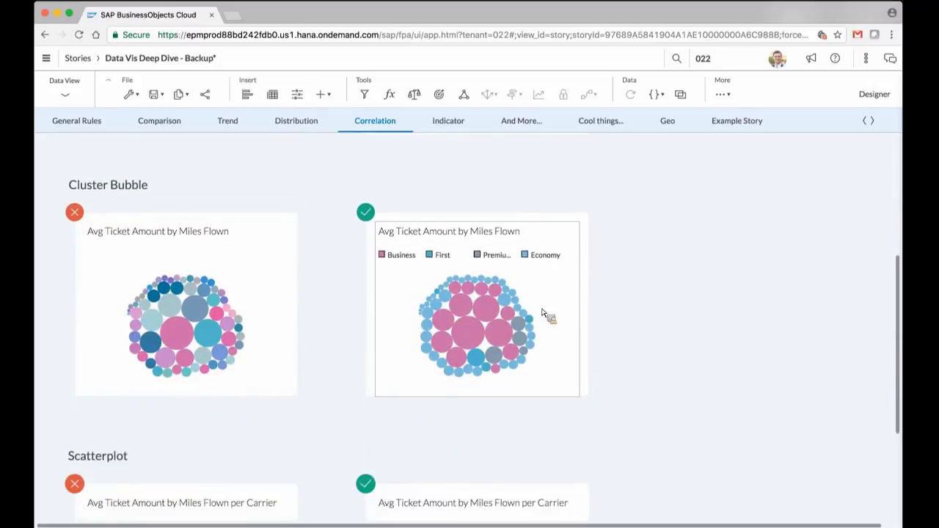
pyautogui.moveTo(540, 314)
pyautogui.moveTo(467, 352)
pyautogui.moveTo(187, 311)
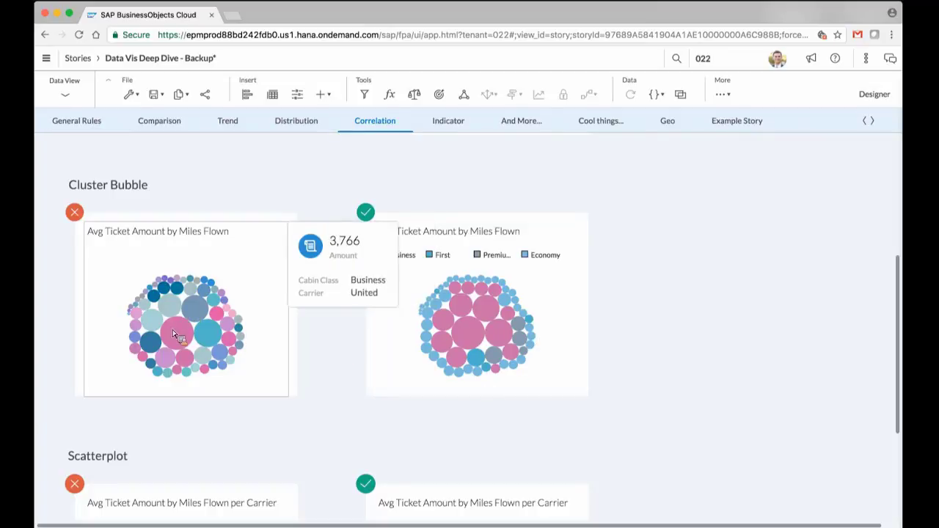
# View the additional options of the bad Cluster Bubble chart without choosing any, and shrink the chart slightly
pyautogui.click(248, 262)
pyautogui.click(299, 235)
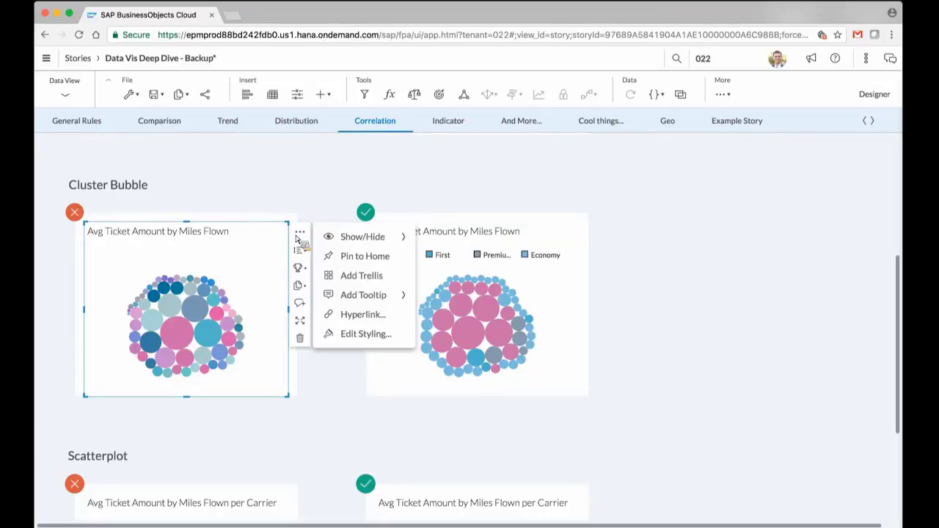
pyautogui.click(320, 367)
pyautogui.moveTo(288, 399)
pyautogui.mouseDown()
pyautogui.moveTo(383, 472)
pyautogui.moveTo(272, 391)
pyautogui.moveTo(288, 398)
pyautogui.mouseUp()
pyautogui.click(678, 451)
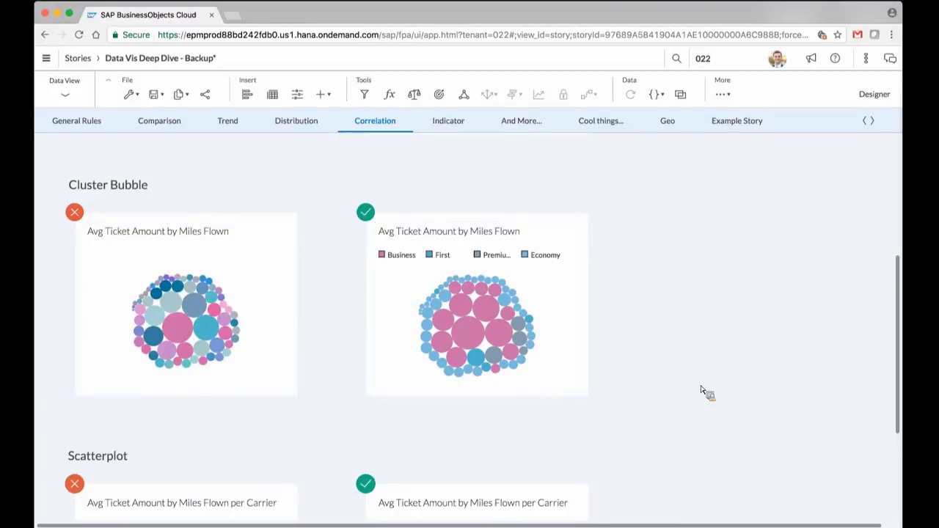
# Compare the Scatterplot examples of Avg Ticket Amount by Miles Flown per Carrier and look back over the Correlation page
pyautogui.scroll(-5, 689, 391)
pyautogui.scroll(-1, 700, 391)
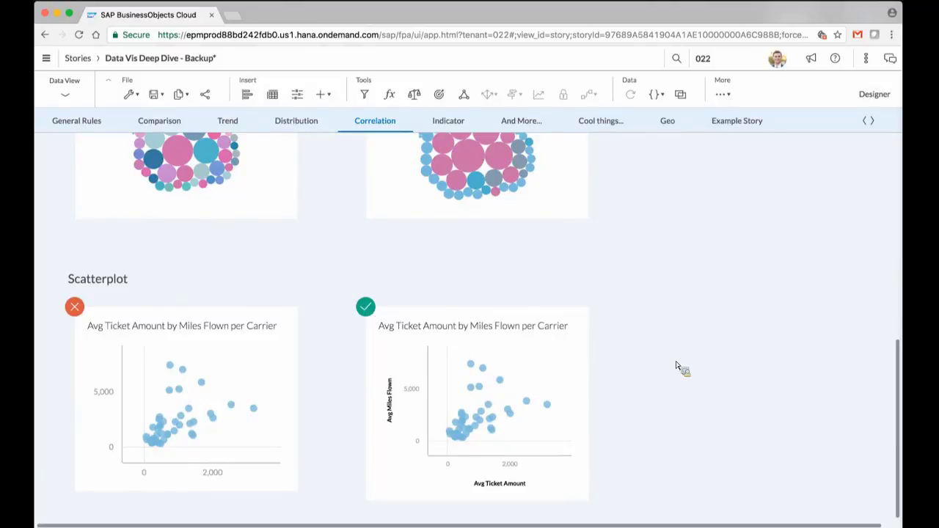
pyautogui.scroll(6, 675, 366)
pyautogui.scroll(-6, 675, 366)
pyautogui.scroll(6, 675, 366)
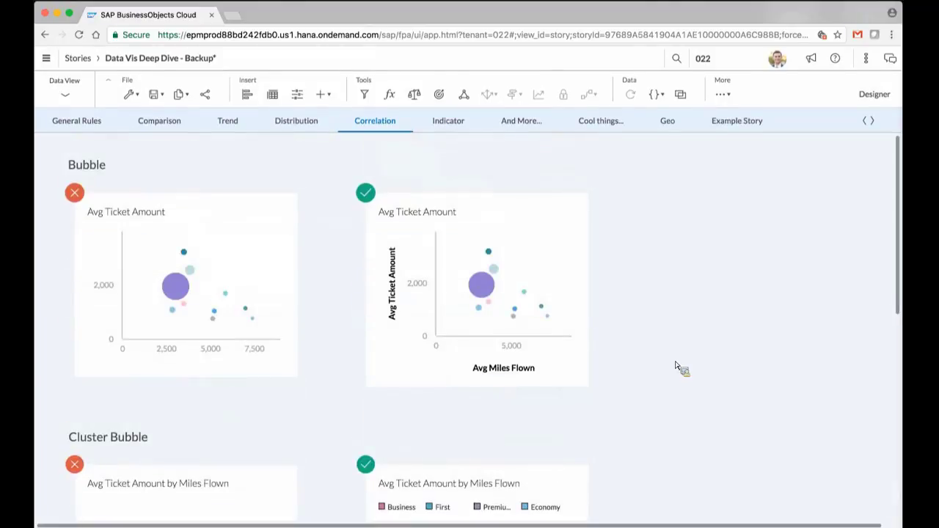
# Open the Indicator page and compare the Bullet examples for Avg Ticket Amount and Total Spend
pyautogui.click(449, 129)
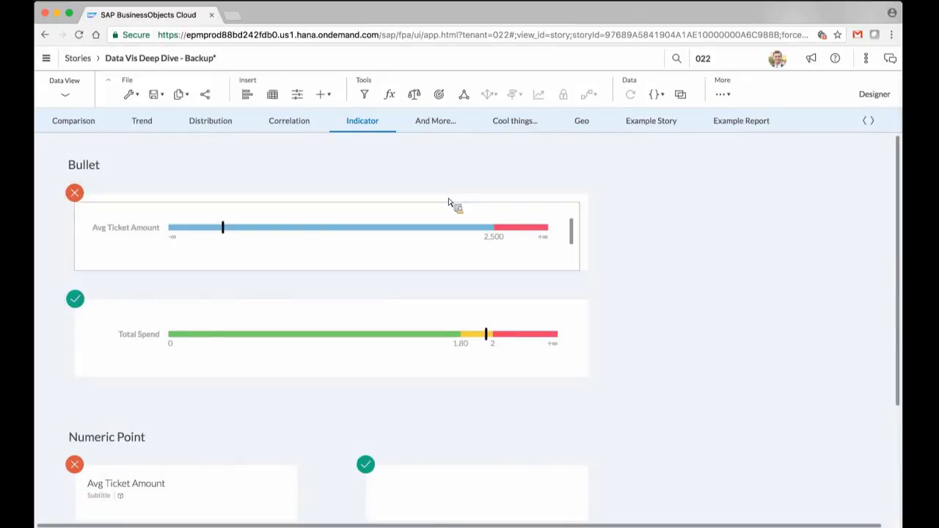
pyautogui.moveTo(356, 229)
pyautogui.moveTo(171, 234)
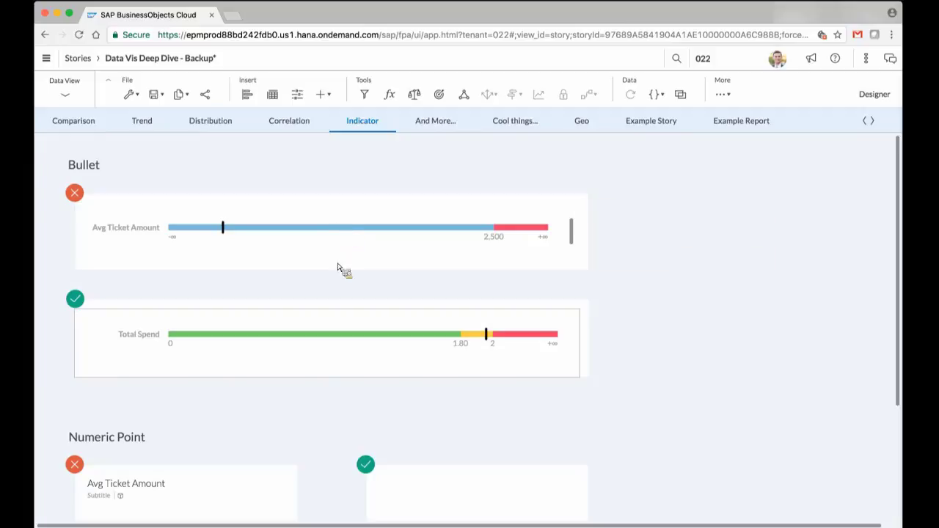
pyautogui.moveTo(311, 233)
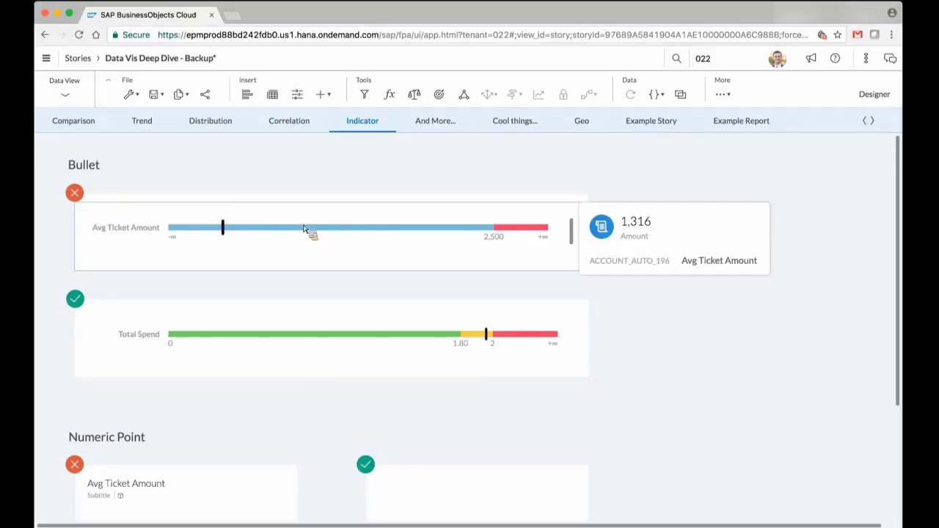
pyautogui.moveTo(356, 340)
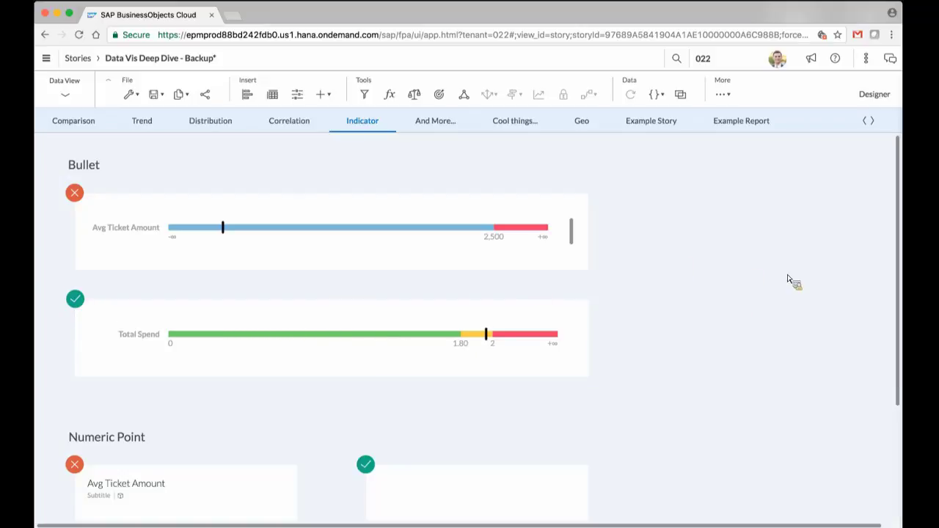
# Try resizing the bad Numeric Point example from its corner to demonstrate how the number scales
pyautogui.scroll(-3, 788, 279)
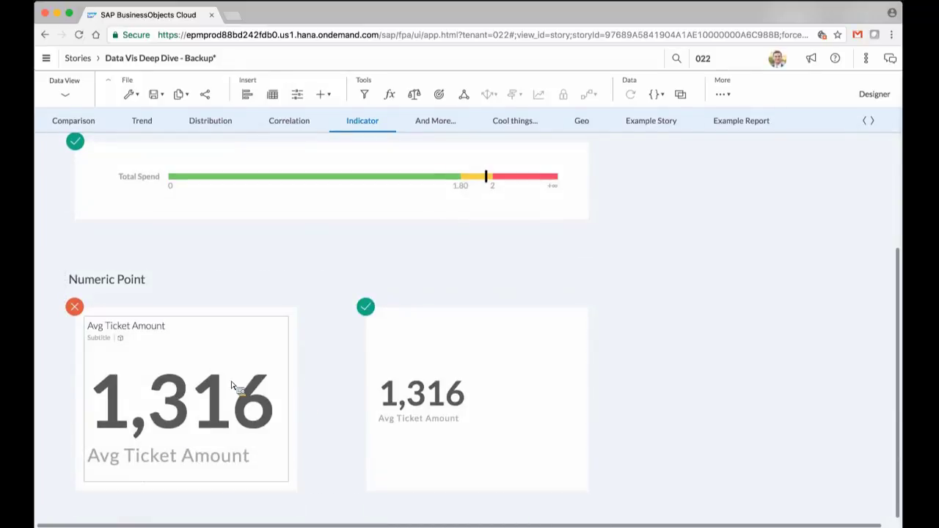
pyautogui.click(230, 371)
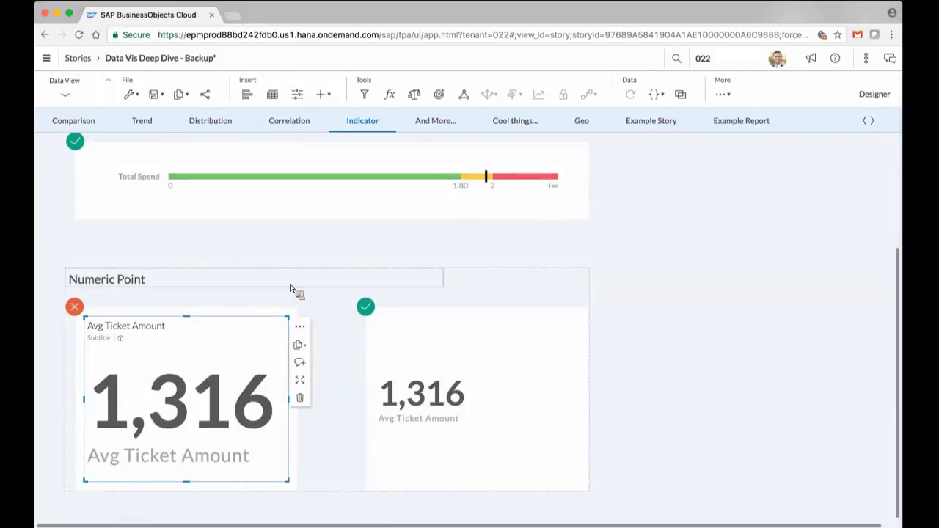
pyautogui.moveTo(293, 325); pyautogui.dragTo(385, 262)
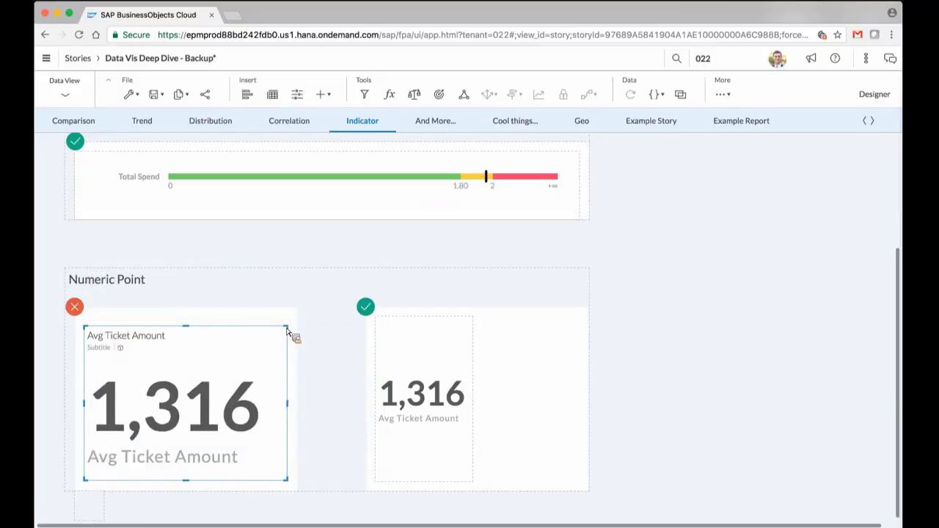
pyautogui.click(667, 355)
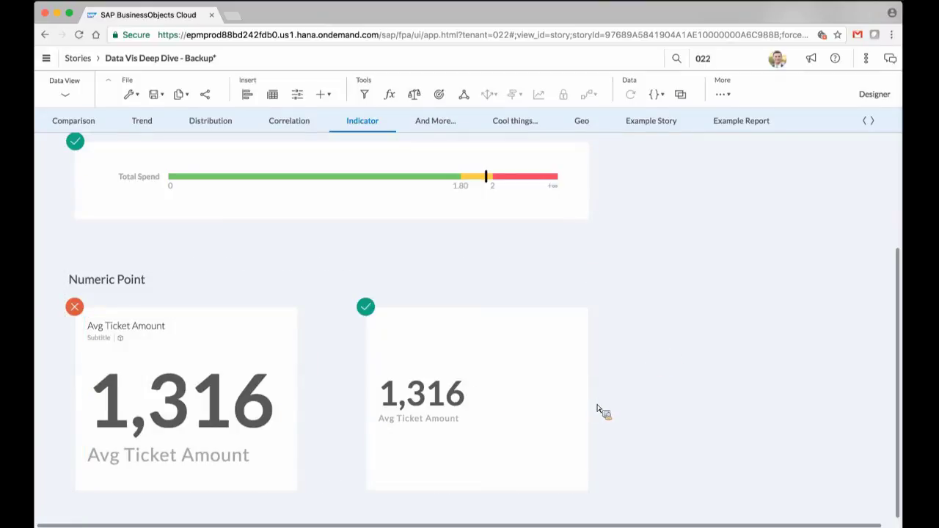
# Open the And More... page and compare the bad and good Donut Chart examples of Total Ticket Spend
pyautogui.click(435, 123)
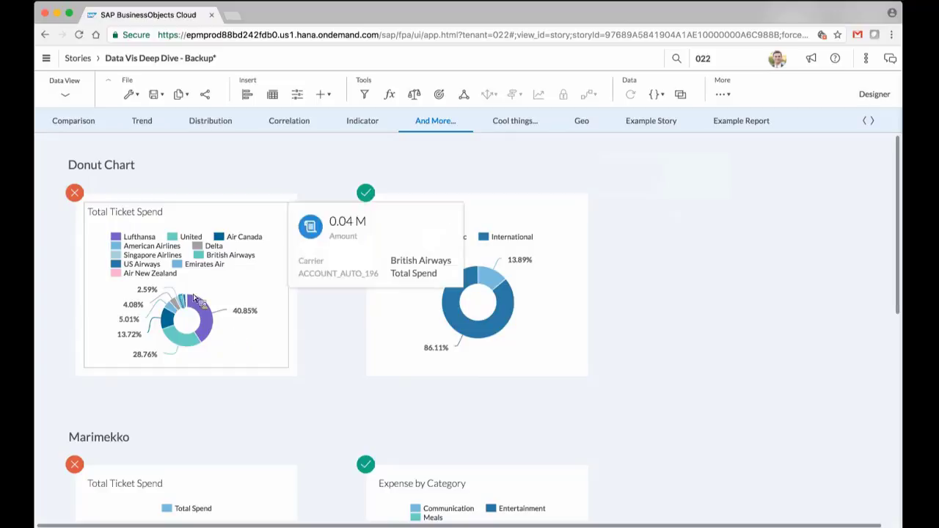
pyautogui.moveTo(178, 312)
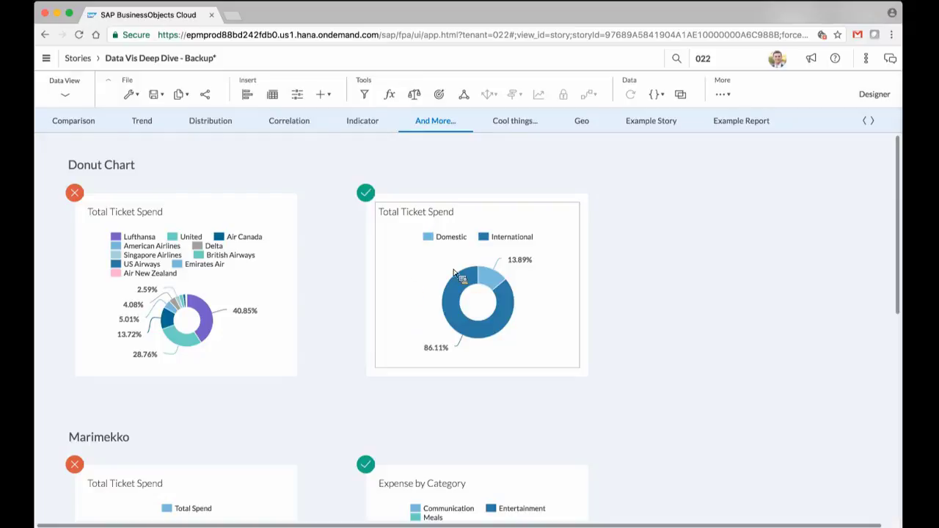
pyautogui.moveTo(485, 289)
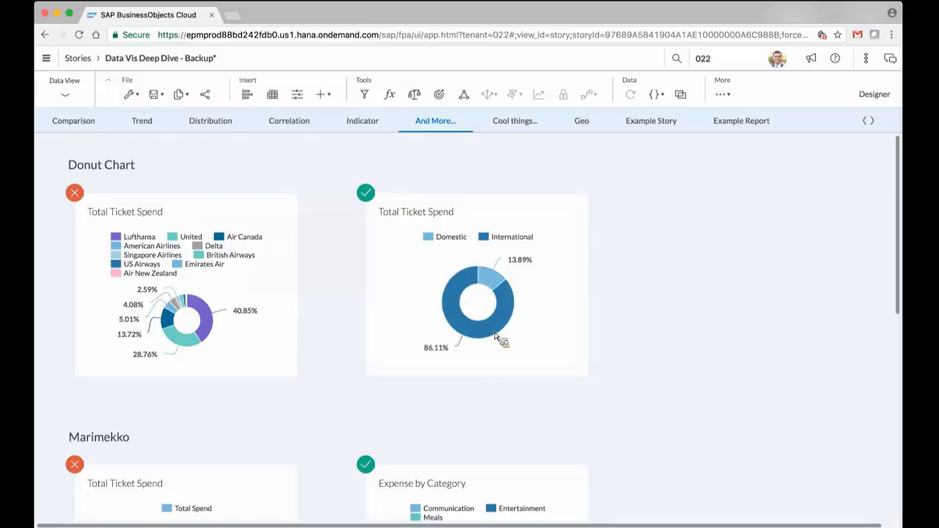
# Compare the Marimekko examples, examining the stacked segments of the Expense by Category chart
pyautogui.scroll(-1, 601, 355)
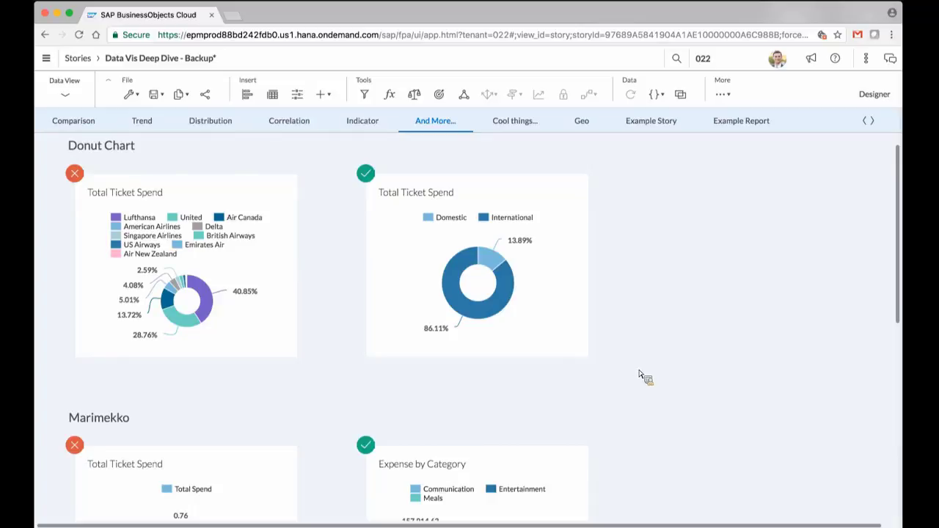
pyautogui.scroll(-1, 639, 375)
pyautogui.scroll(-3, 638, 375)
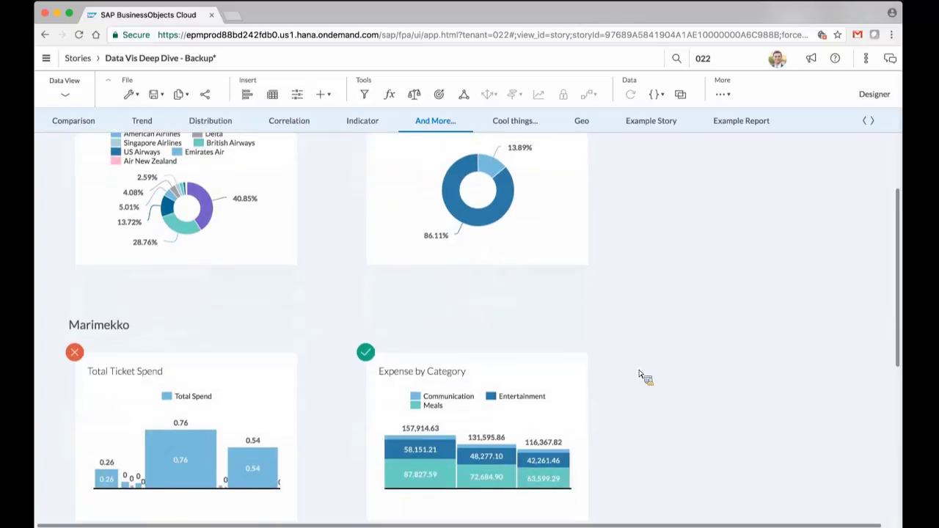
pyautogui.scroll(-3, 639, 375)
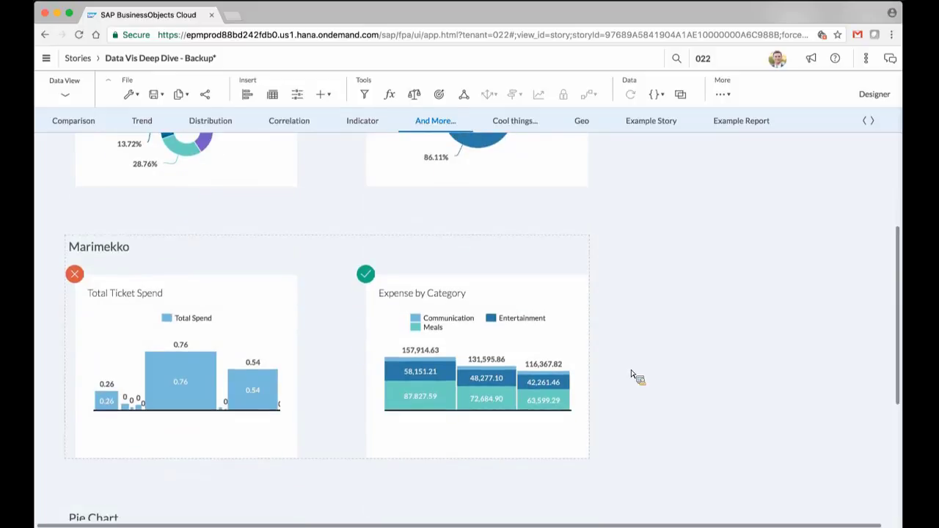
pyautogui.moveTo(495, 374)
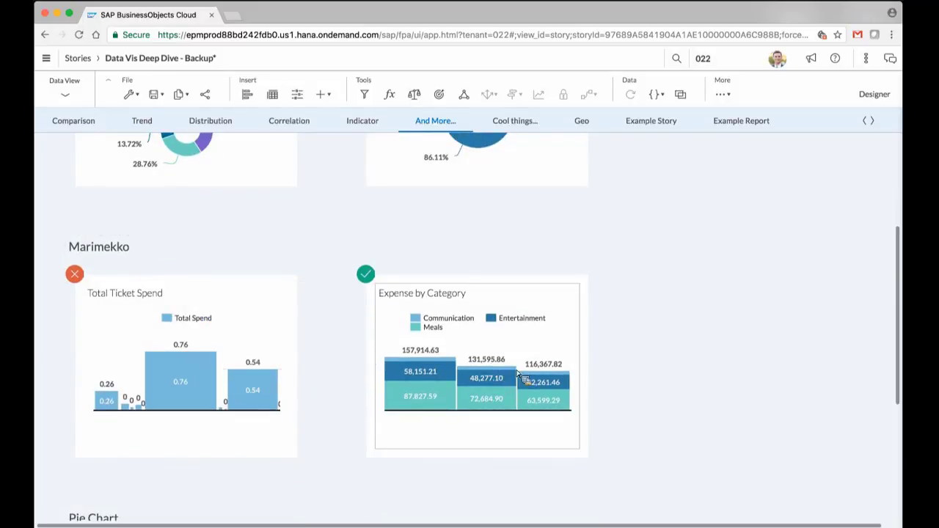
pyautogui.moveTo(420, 380)
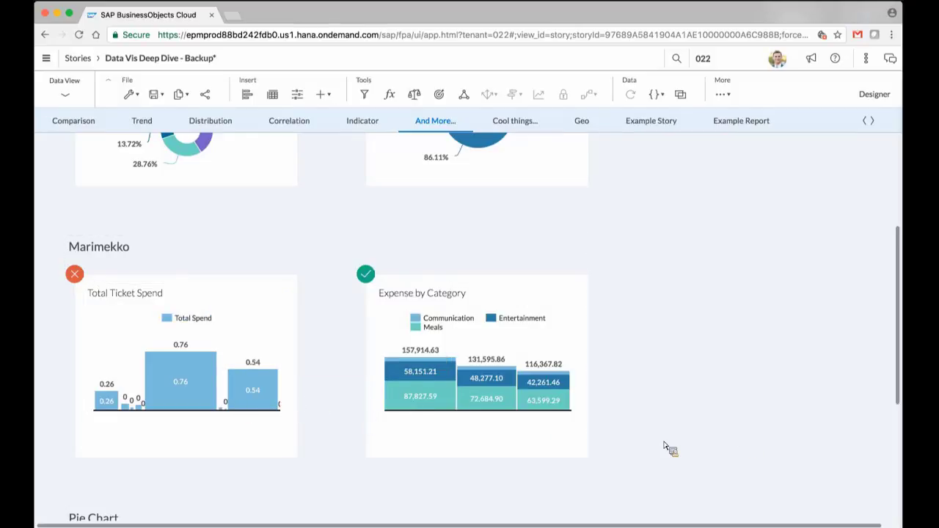
# Compare the Pie Chart examples of Total Ticket Spend, inspecting the small carrier slices of the bad one
pyautogui.scroll(-1, 664, 445)
pyautogui.scroll(-6, 663, 446)
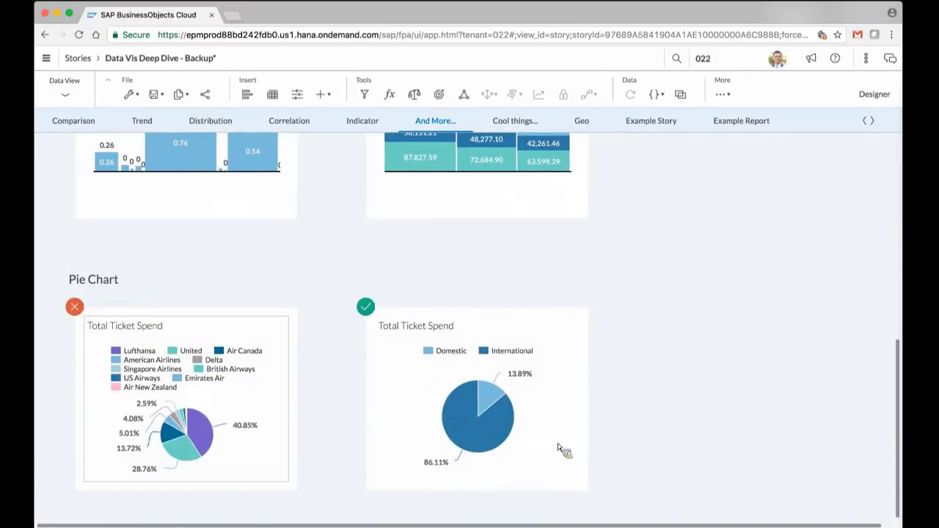
pyautogui.moveTo(168, 393)
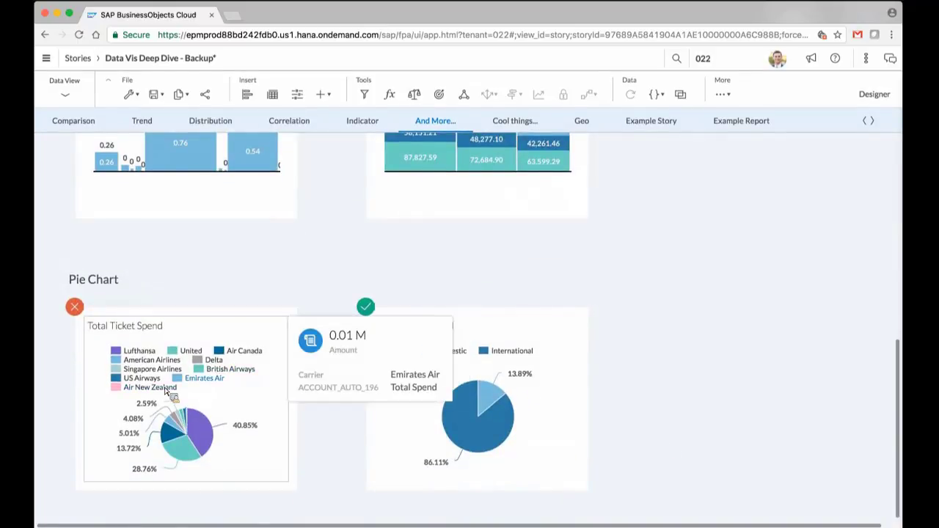
pyautogui.moveTo(183, 415)
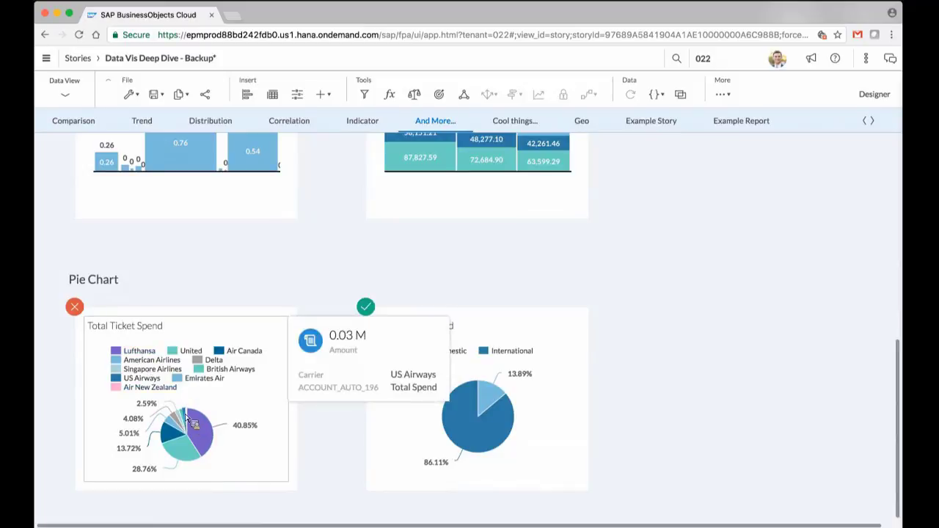
pyautogui.moveTo(174, 446)
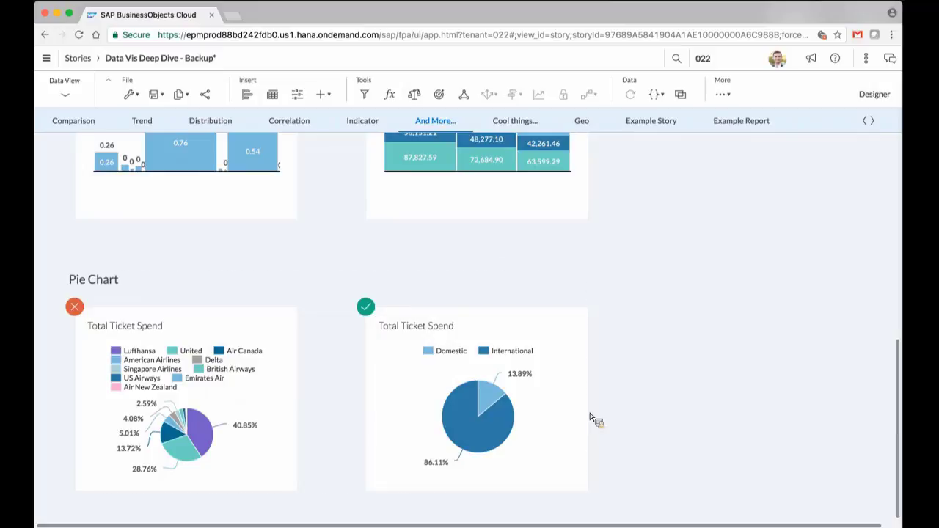
# Bring up the minimized window from the Dock
pyautogui.moveTo(473, 522)
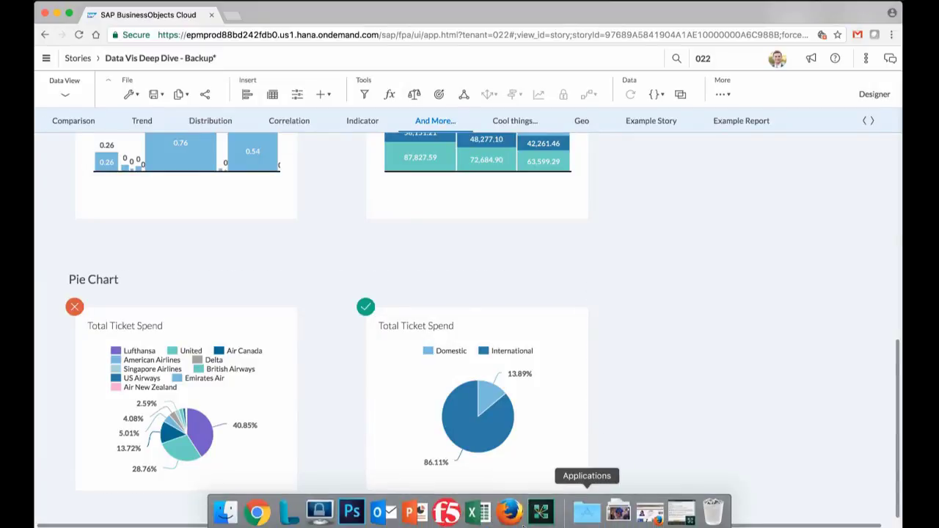
pyautogui.click(680, 519)
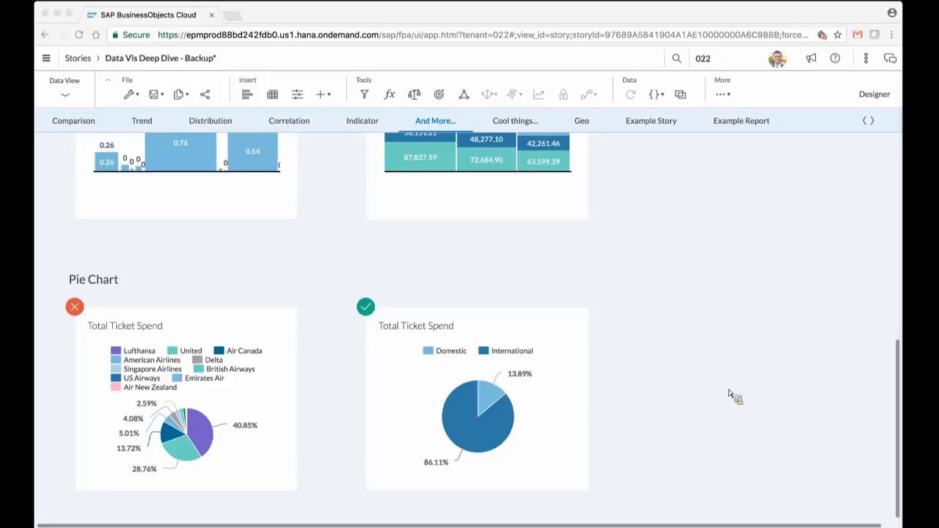
# Open the good Pie Chart in the Designer, view its Styling and Builder settings, and close the Designer without changes
pyautogui.click(526, 409)
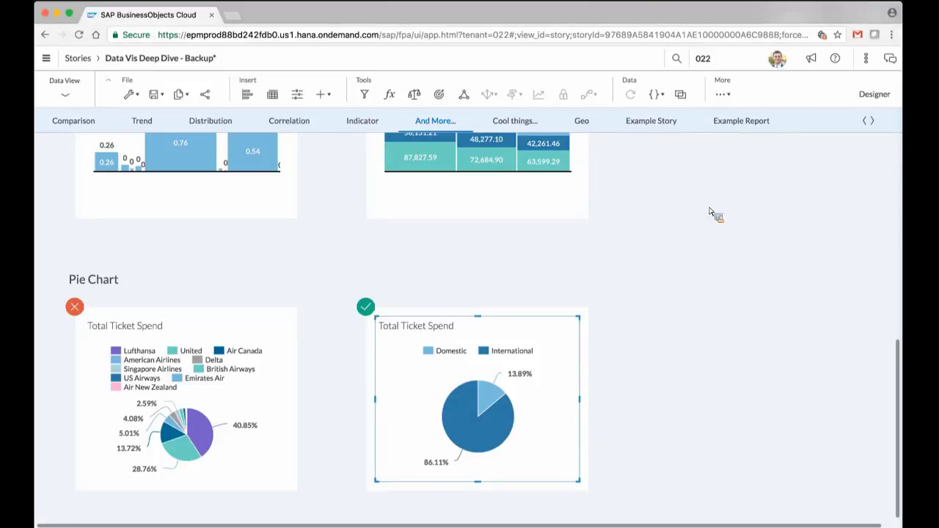
pyautogui.click(873, 95)
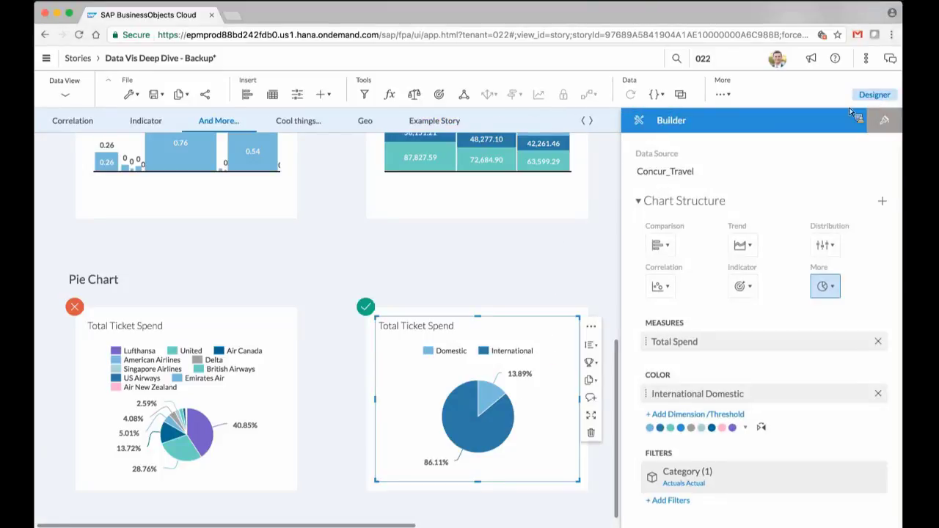
pyautogui.click(883, 121)
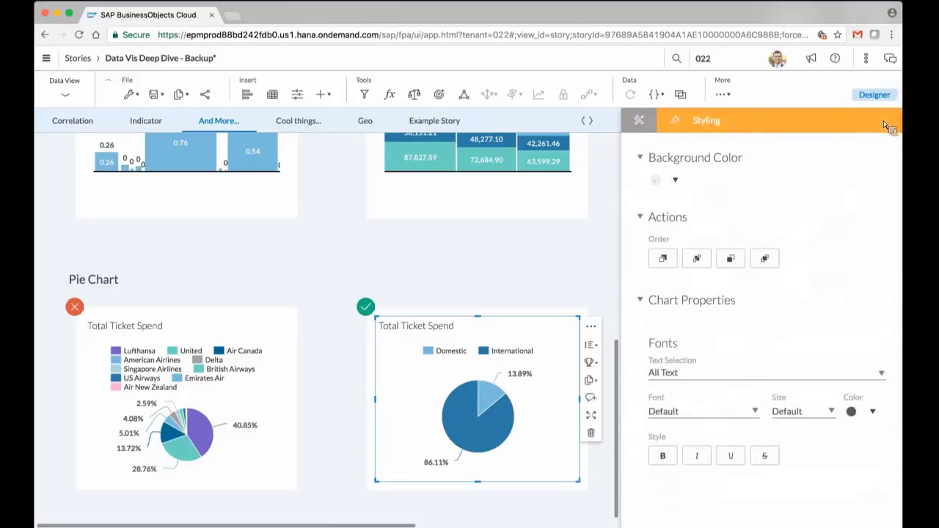
pyautogui.click(640, 122)
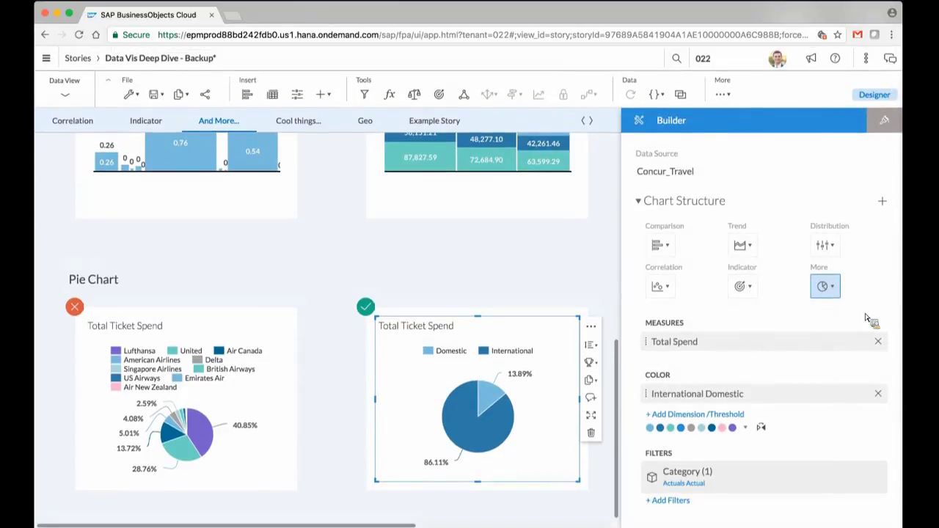
pyautogui.click(880, 95)
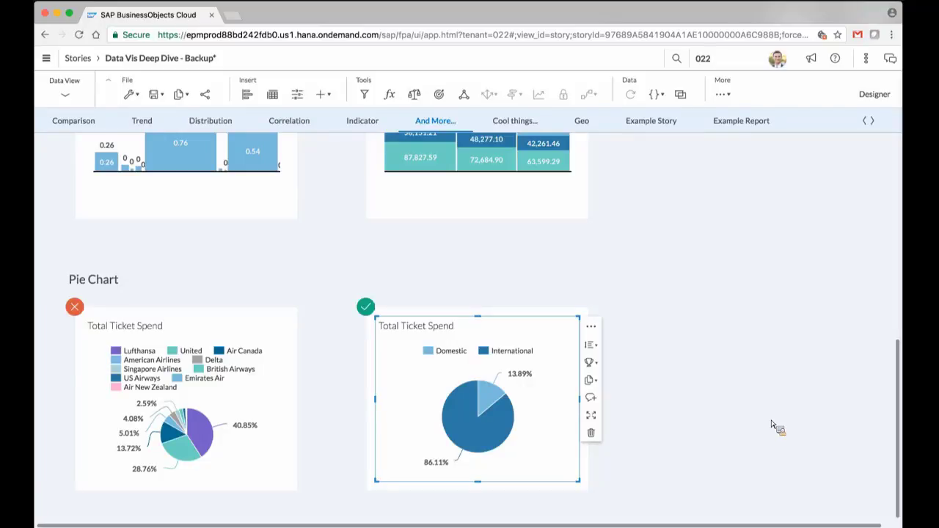
pyautogui.press('super+Tab')
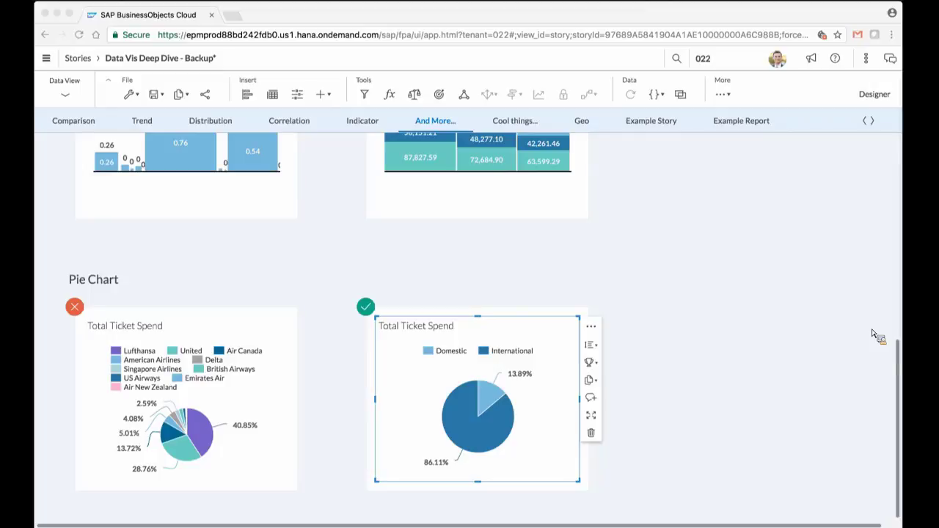
pyautogui.moveTo(618, 516)
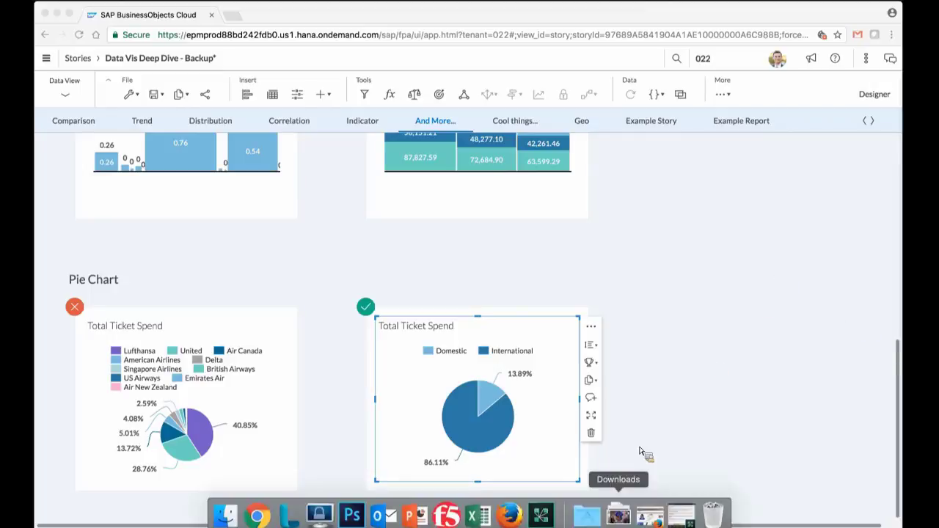
pyautogui.click(681, 396)
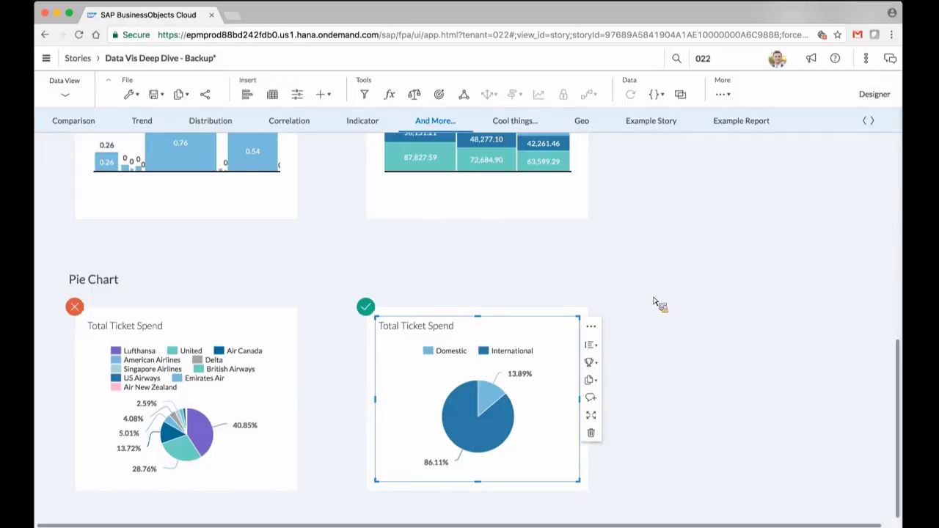
# On the Cool things... page, open the styling settings of the Customer Related Trip chart and choose Legend as the text selection
pyautogui.click(519, 124)
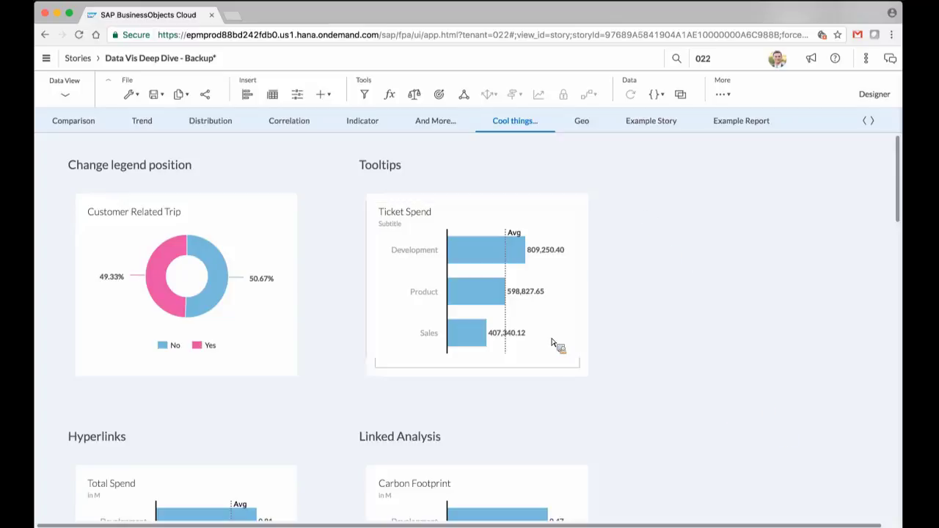
pyautogui.click(264, 244)
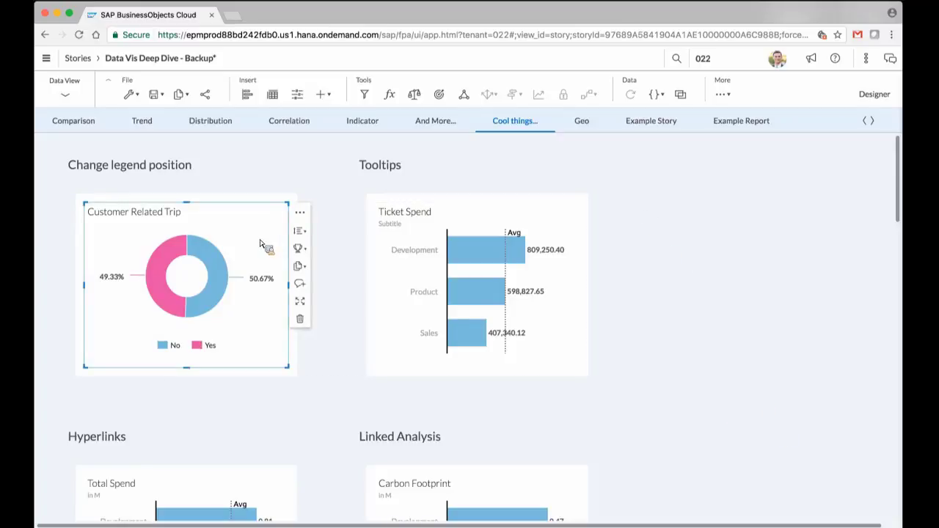
pyautogui.click(880, 97)
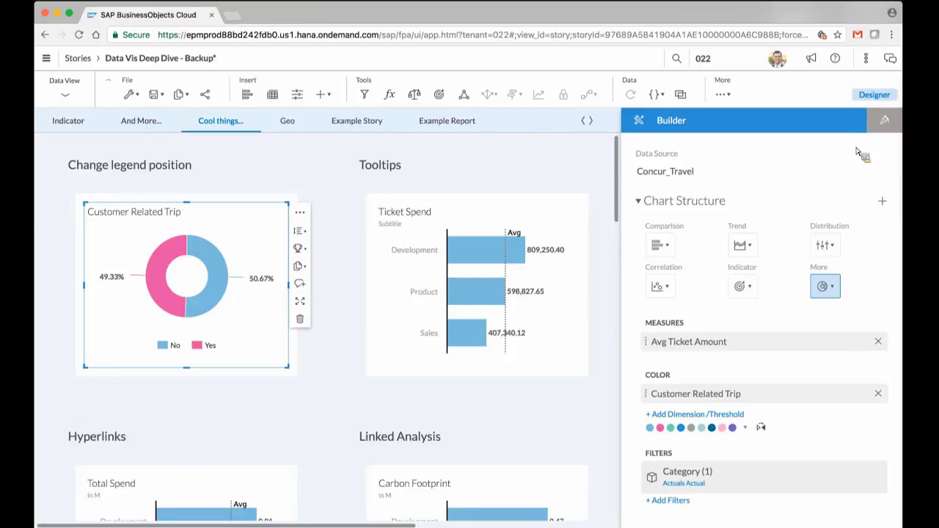
pyautogui.click(881, 125)
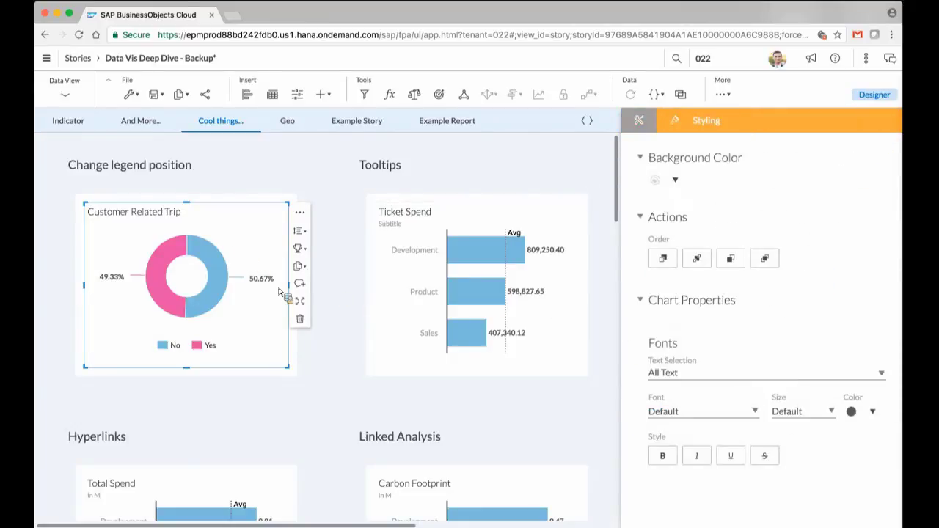
pyautogui.click(653, 372)
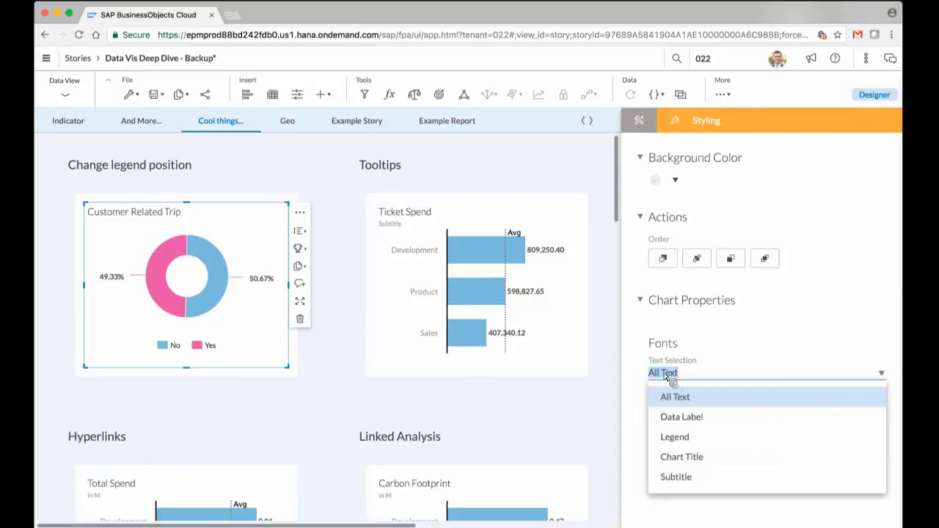
pyautogui.click(673, 435)
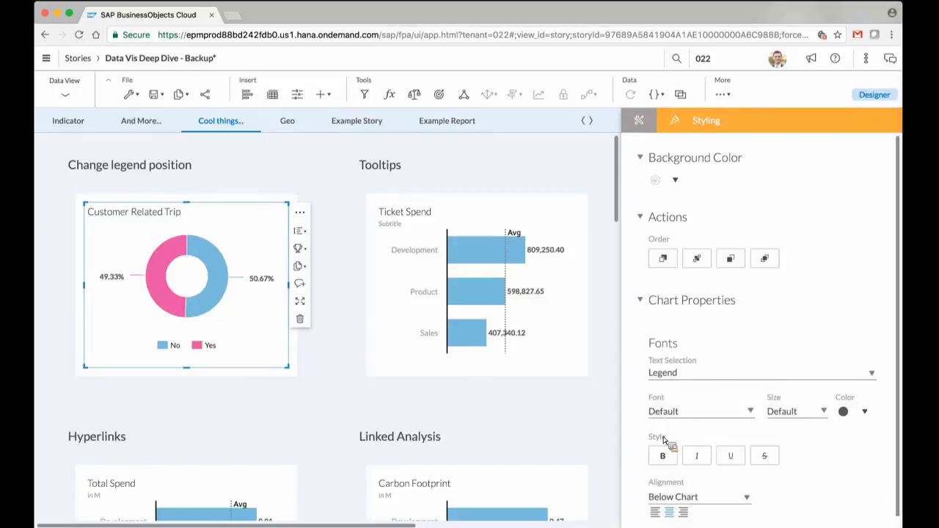
# Try the Inline alignment for the legend of the Customer Related Trip chart
pyautogui.scroll(-1, 631, 437)
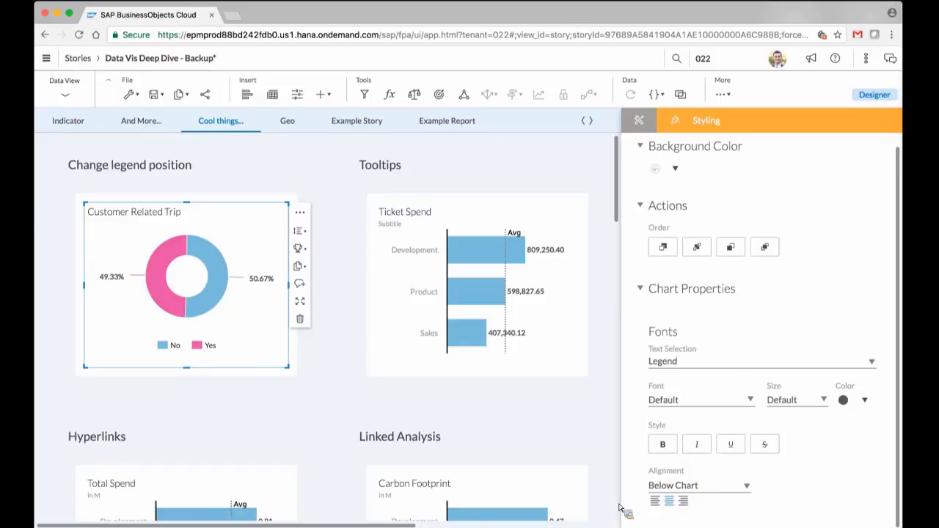
pyautogui.click(746, 490)
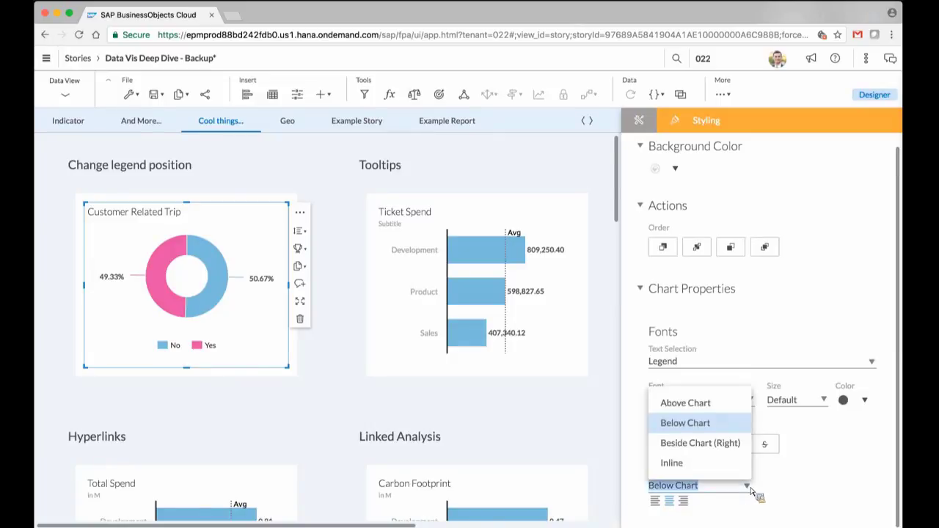
pyautogui.click(715, 463)
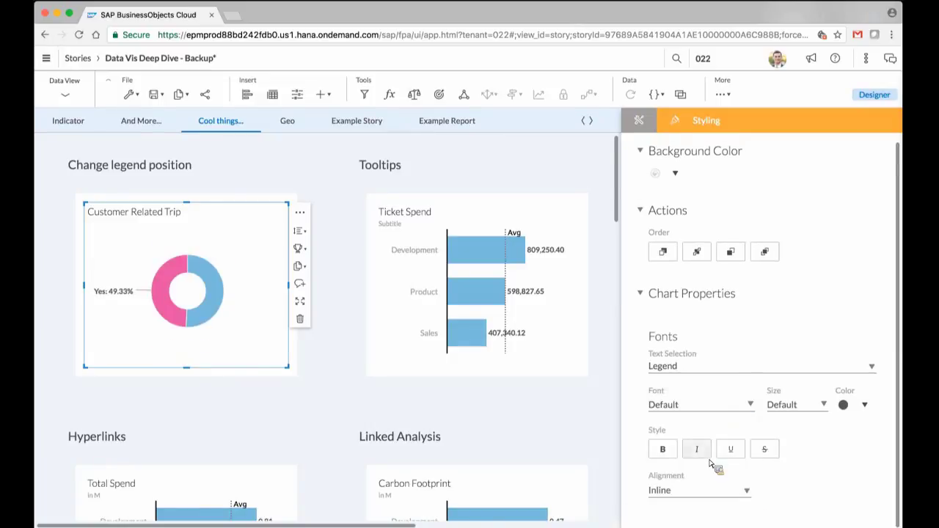
# Set the Customer Related Trip legend's alignment to Above Chart and close the Designer
pyautogui.click(747, 492)
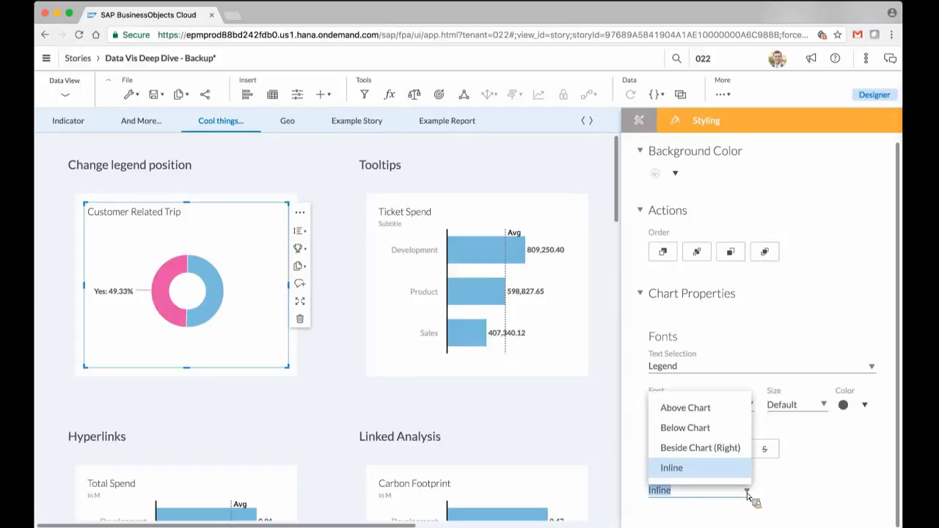
pyautogui.click(717, 408)
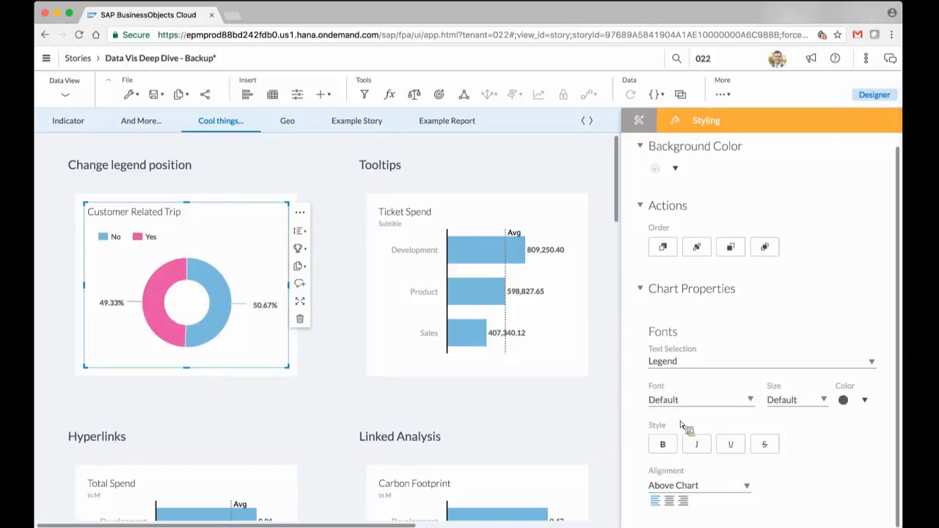
pyautogui.click(869, 96)
# Inspect the data tooltips of the Customer Related Trip and Ticket Spend charts and view the Add Tooltip options for Ticket Spend
pyautogui.click(556, 305)
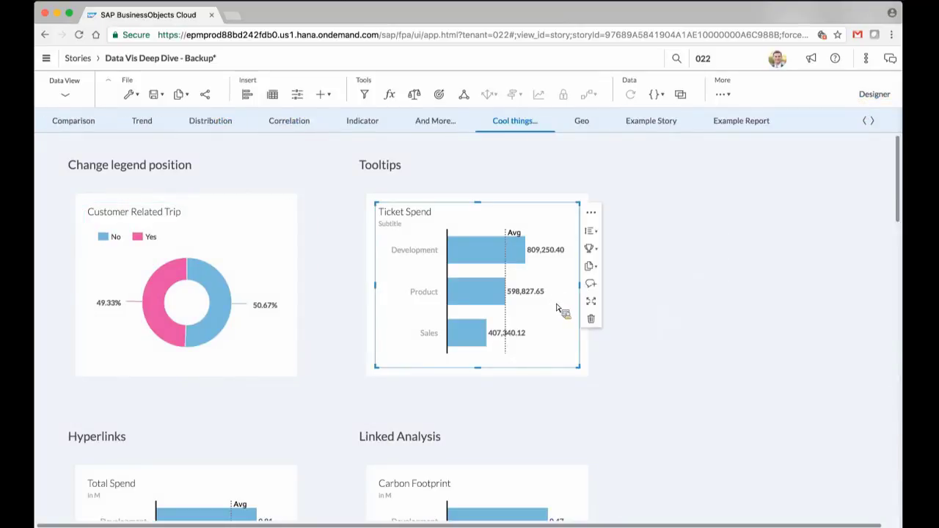
pyautogui.moveTo(206, 326)
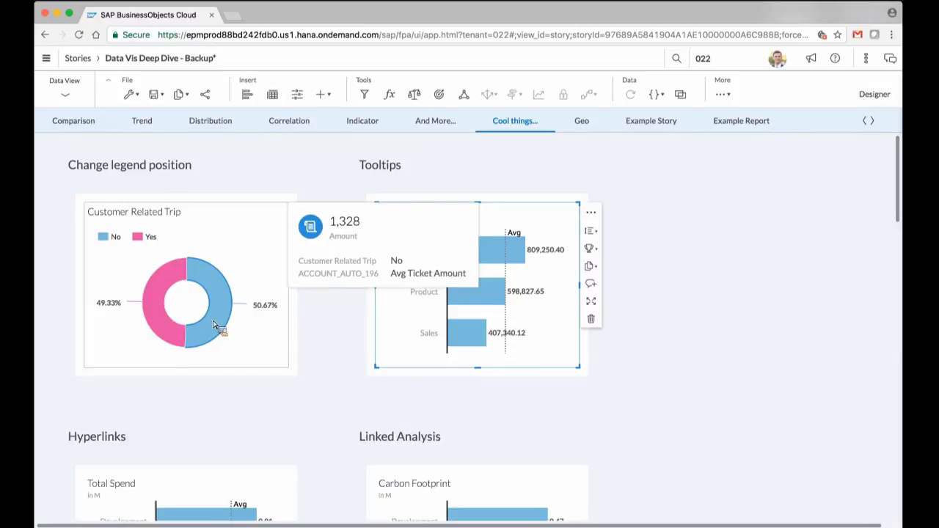
pyautogui.moveTo(473, 252)
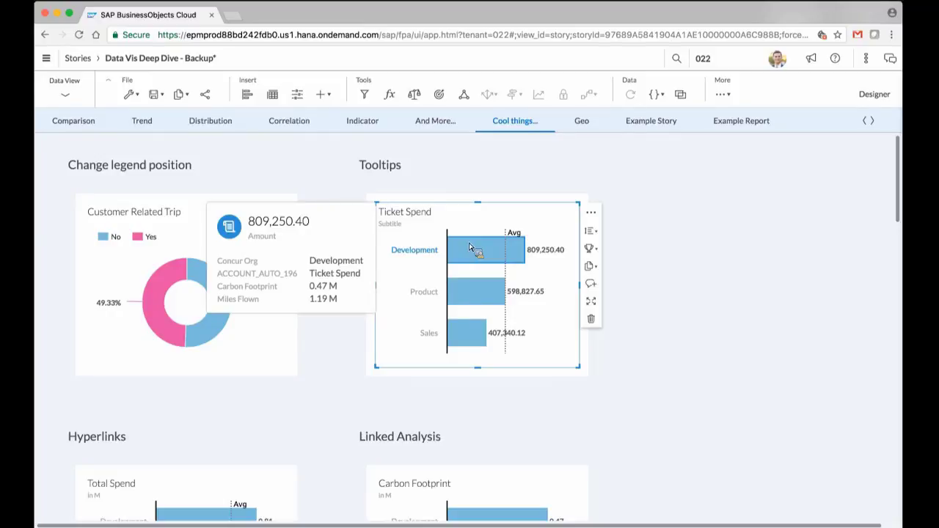
pyautogui.click(592, 214)
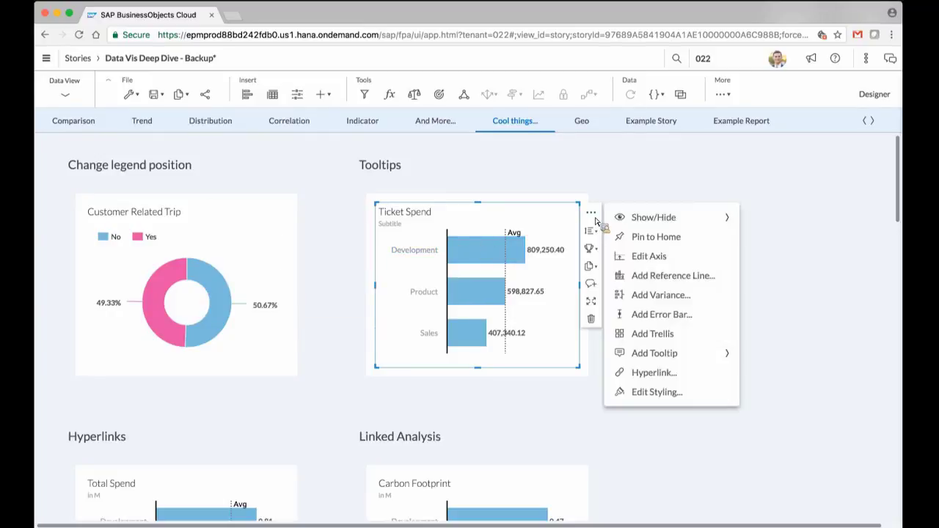
pyautogui.moveTo(648, 358)
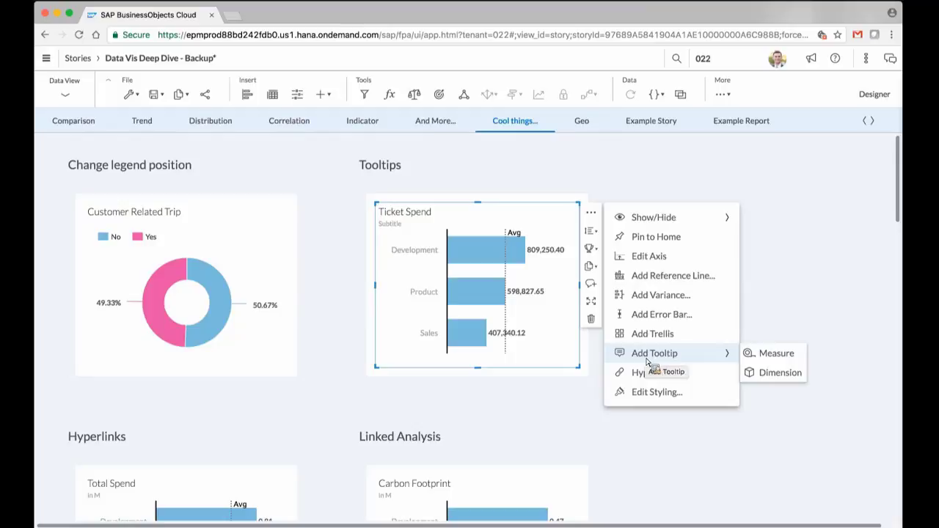
pyautogui.click(558, 404)
# Examine the Total Spend chart under Hyperlinks by highlighting its Development bar, and clear the highlight
pyautogui.scroll(-6, 690, 420)
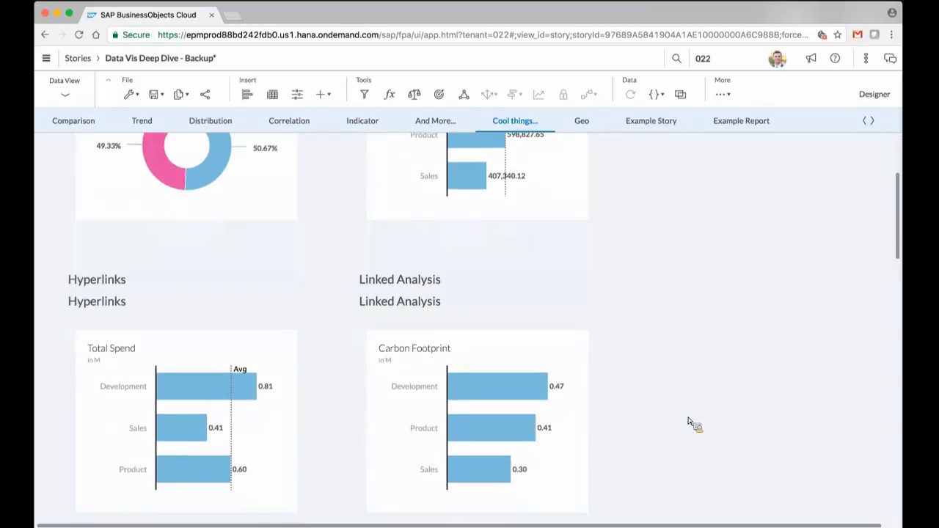
pyautogui.scroll(2, 689, 420)
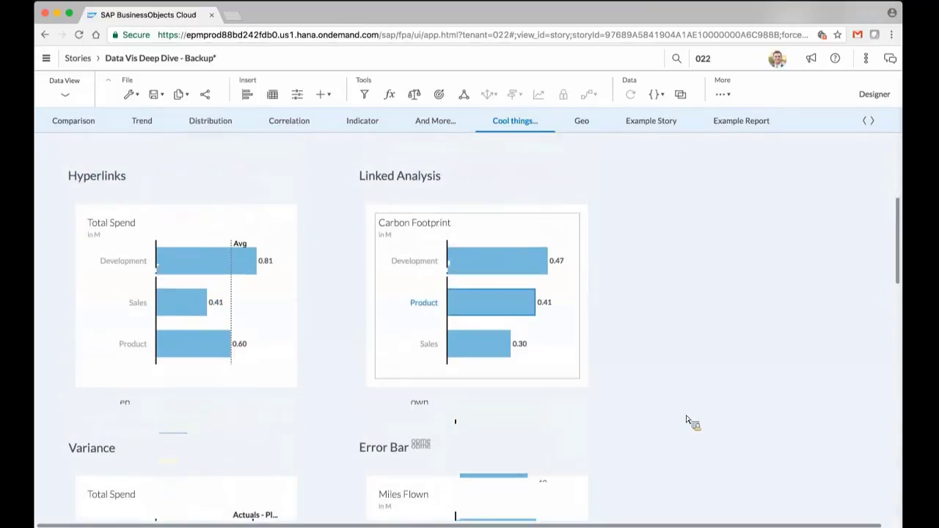
pyautogui.click(290, 215)
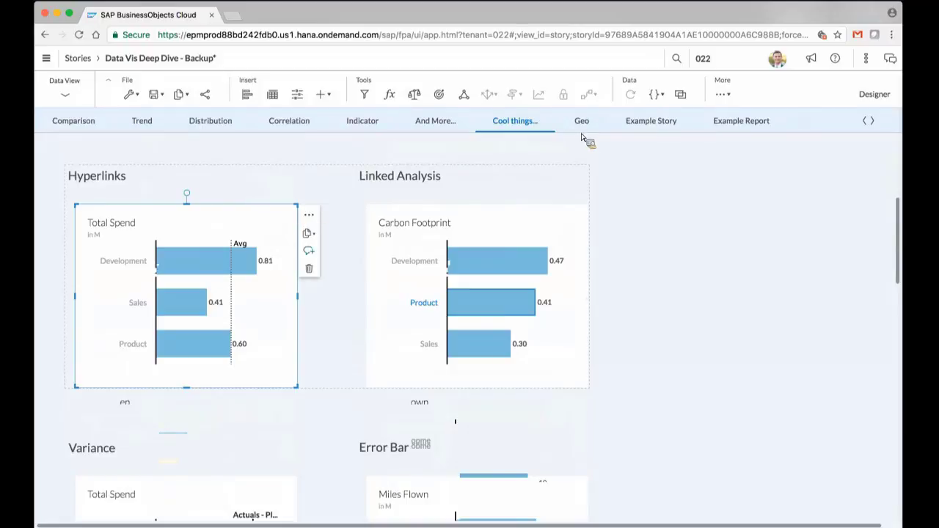
pyautogui.click(269, 237)
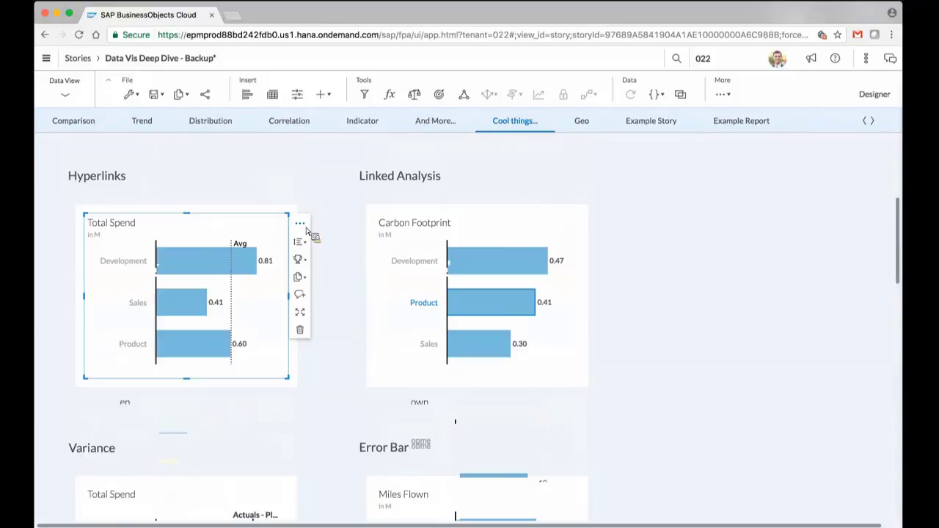
pyautogui.click(199, 263)
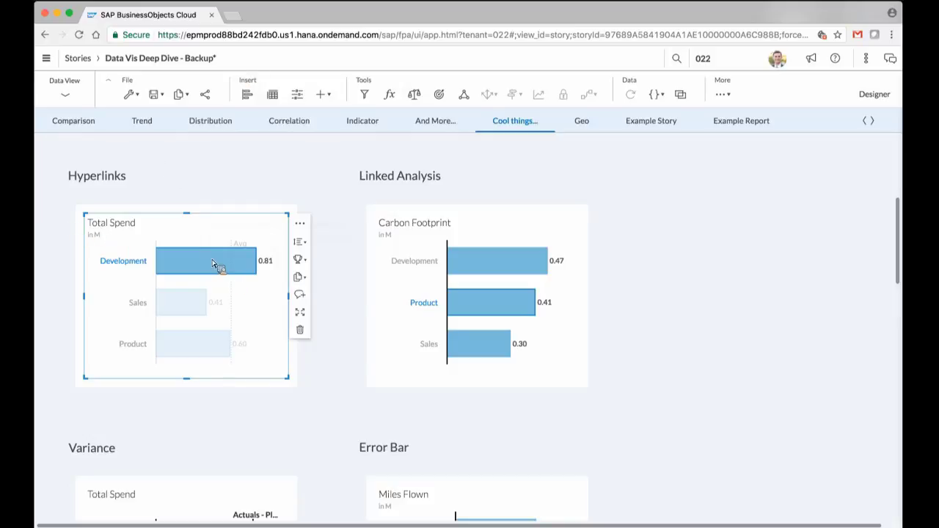
pyautogui.click(792, 379)
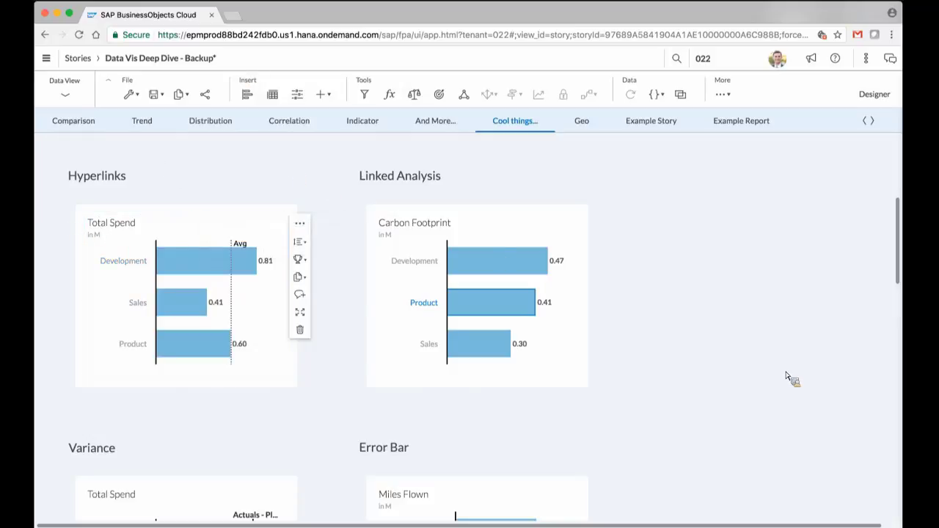
pyautogui.click(211, 269)
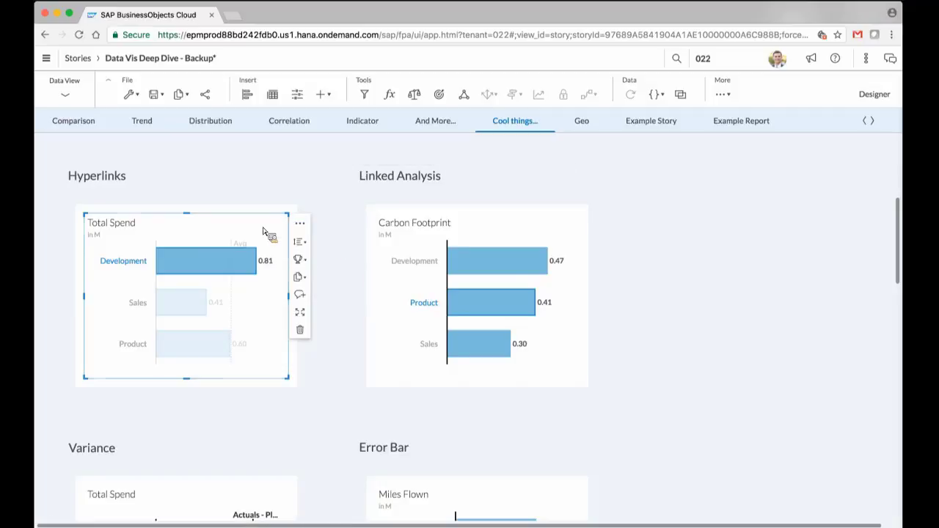
pyautogui.click(657, 316)
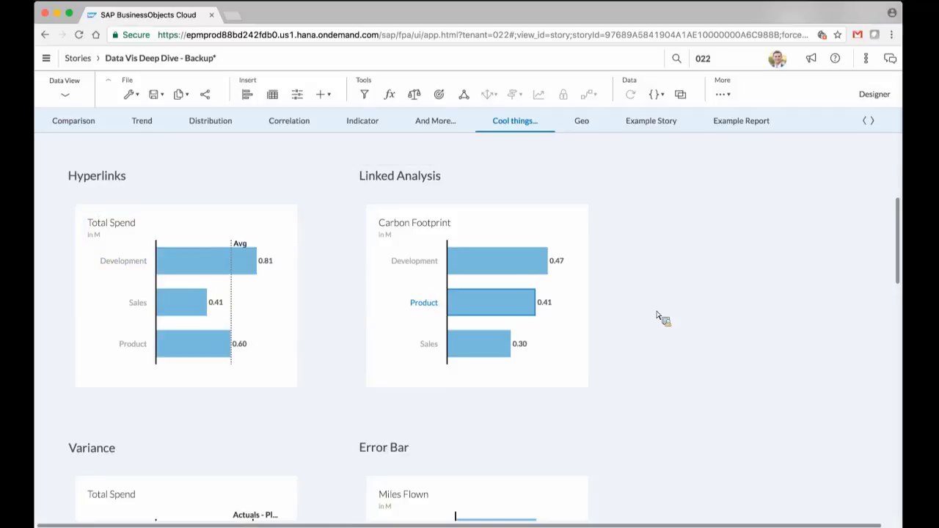
# Compare the Development and Sales bars of the Total Spend chart by selecting both, and clear the selection
pyautogui.click(194, 276)
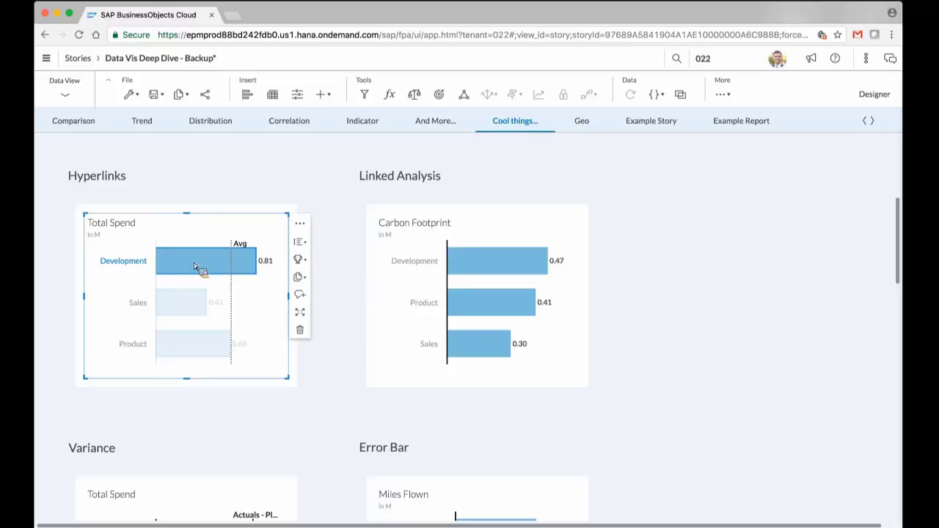
pyautogui.keyDown('super'); pyautogui.click(191, 306); pyautogui.keyUp('super')
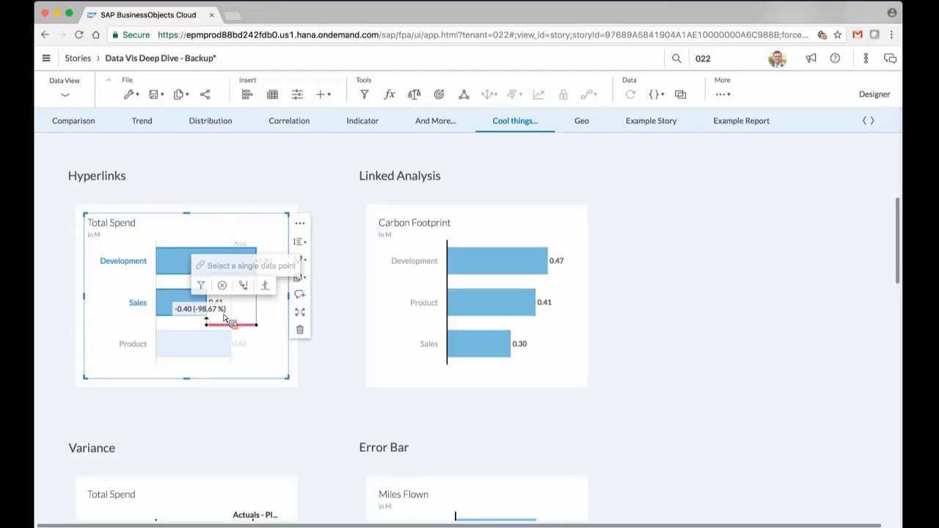
pyautogui.click(44, 325)
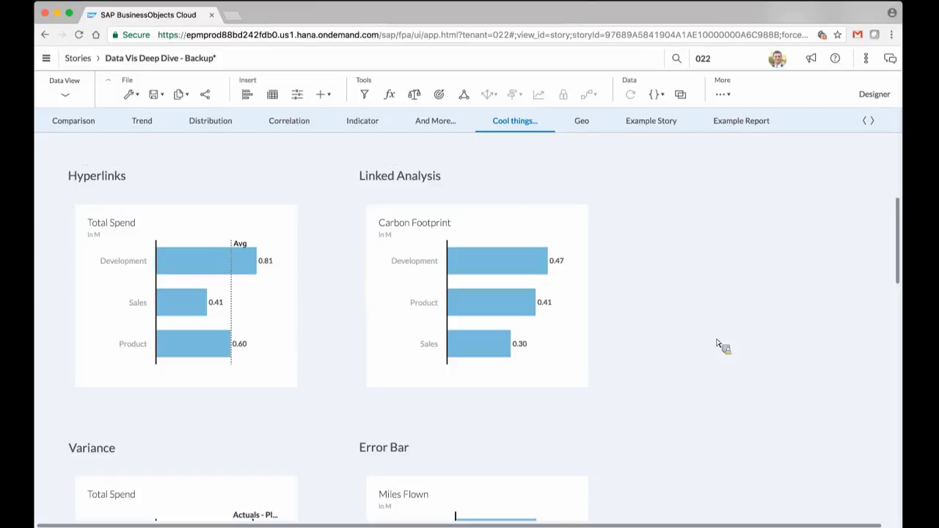
# Review the Linked Analysis configuration of the Carbon Footprint chart and close it without changes
pyautogui.click(552, 253)
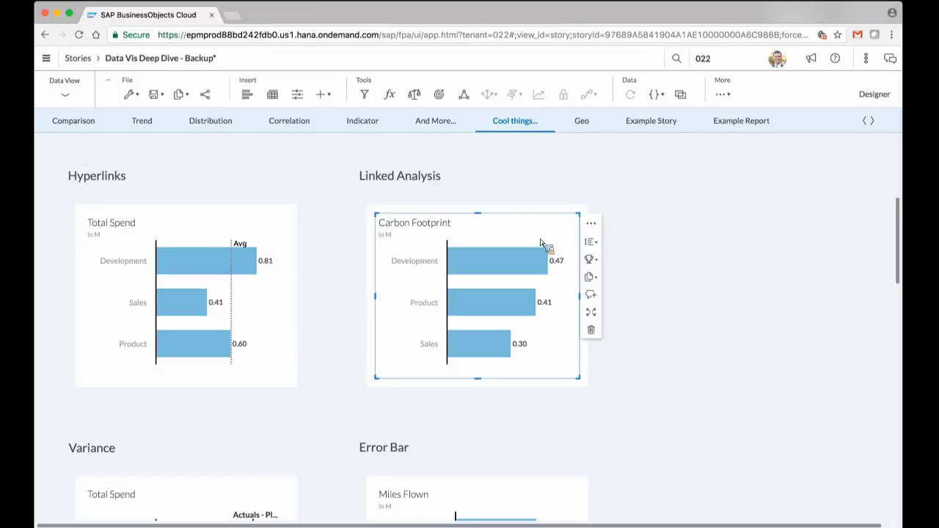
pyautogui.click(463, 96)
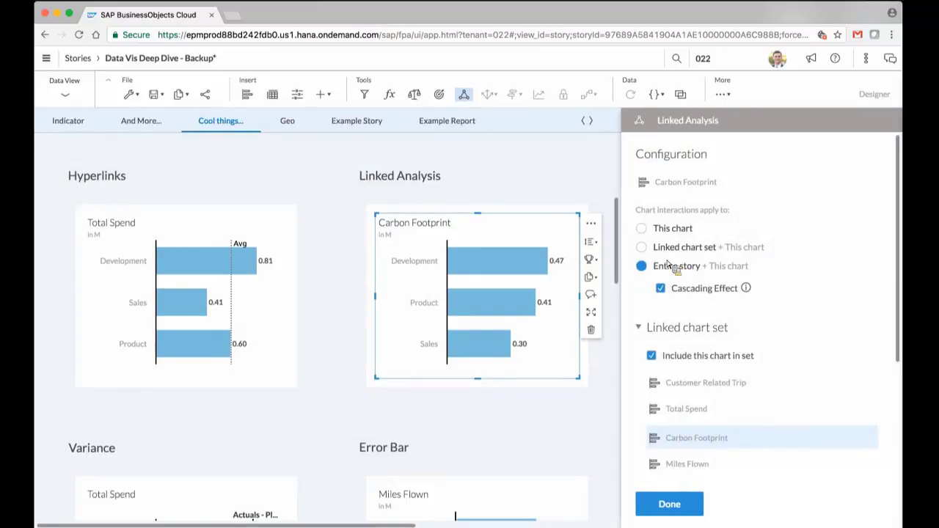
pyautogui.click(681, 513)
# Drill down into the Development bar of the Carbon Footprint chart under Linked Analysis, and drill back up from its Engineering bar
pyautogui.click(478, 264)
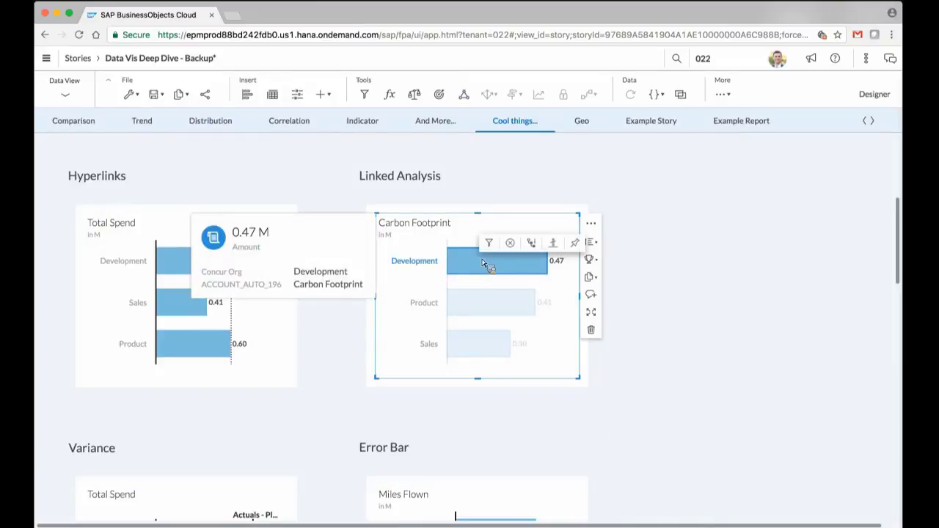
pyautogui.click(539, 245)
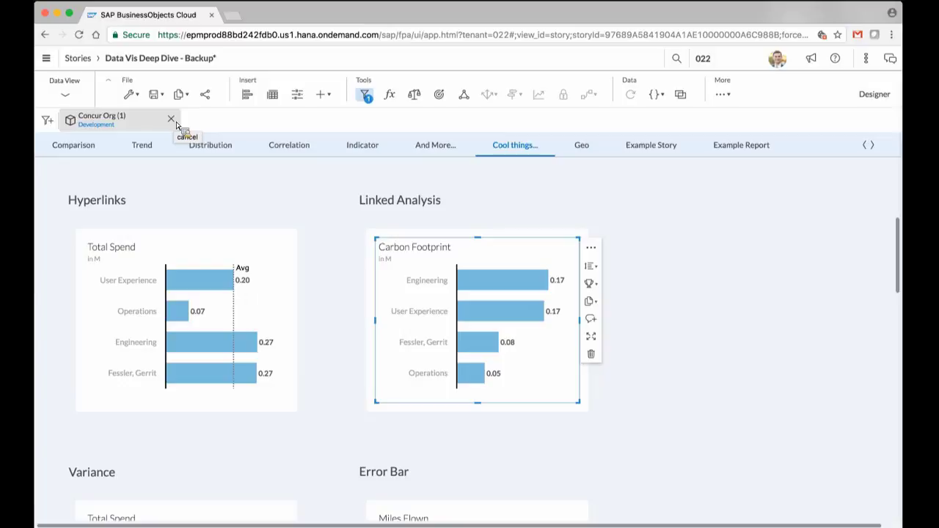
pyautogui.click(497, 286)
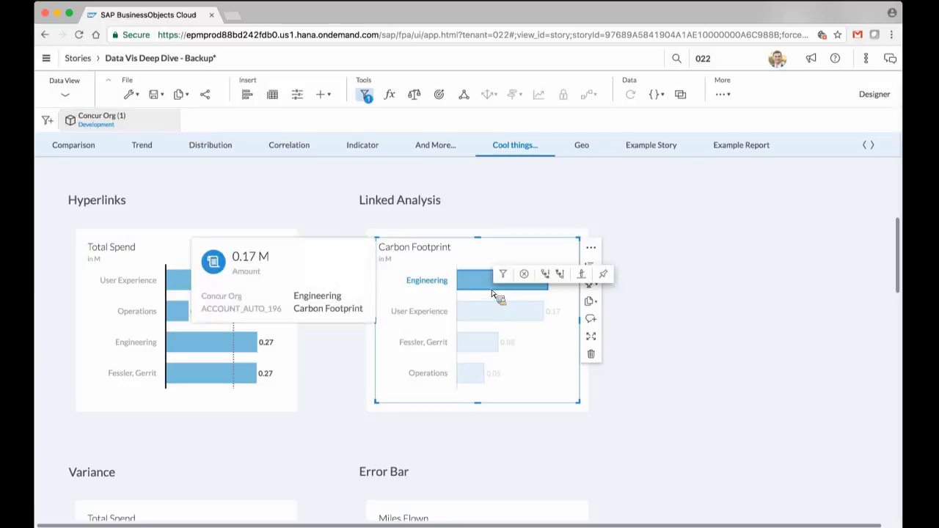
pyautogui.click(564, 280)
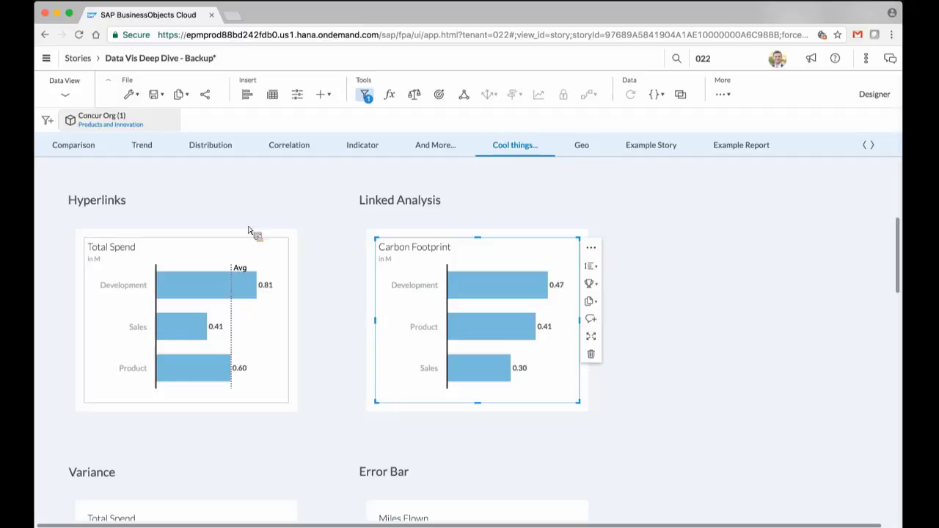
# Remove the Concur Org story filter and hide the story filter bar
pyautogui.click(169, 121)
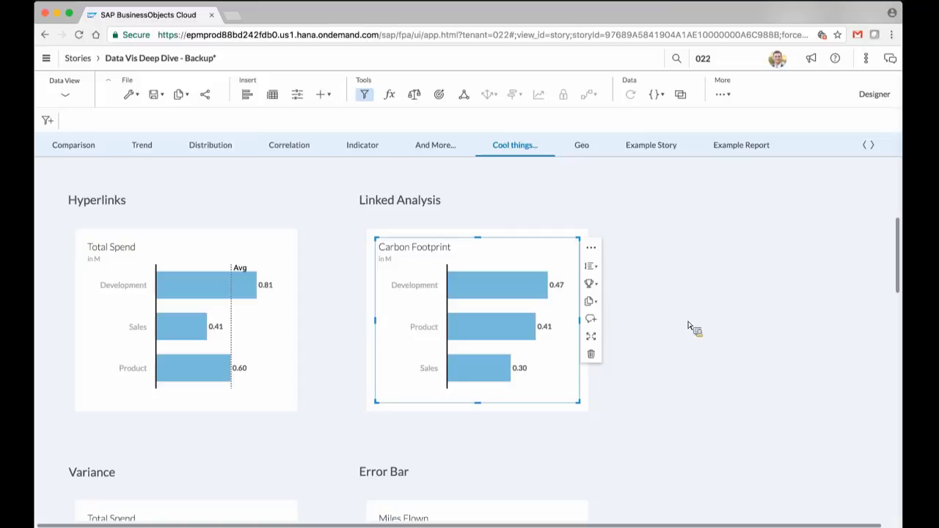
pyautogui.click(367, 98)
# Review the Builder settings and available chart actions of the Total Spend chart under Variance
pyautogui.scroll(-2, 760, 390)
pyautogui.scroll(-5, 759, 390)
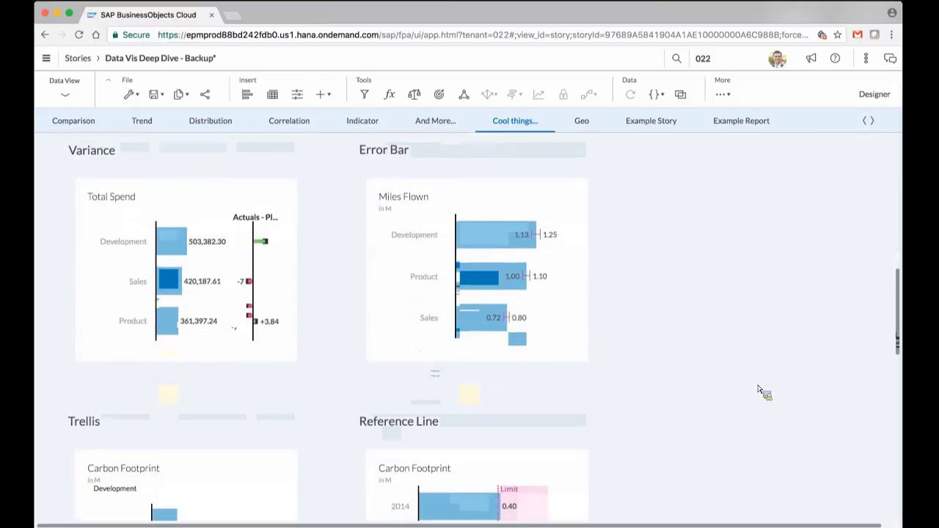
pyautogui.click(204, 224)
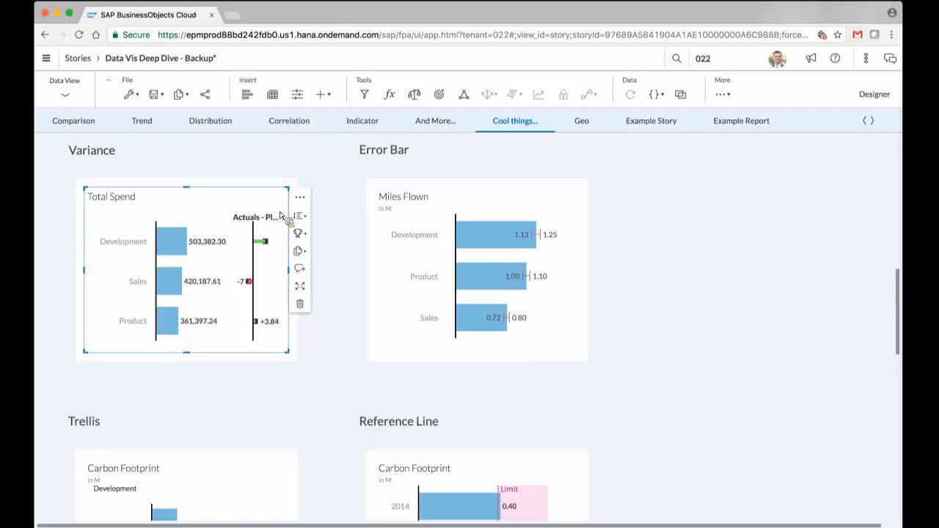
pyautogui.click(876, 95)
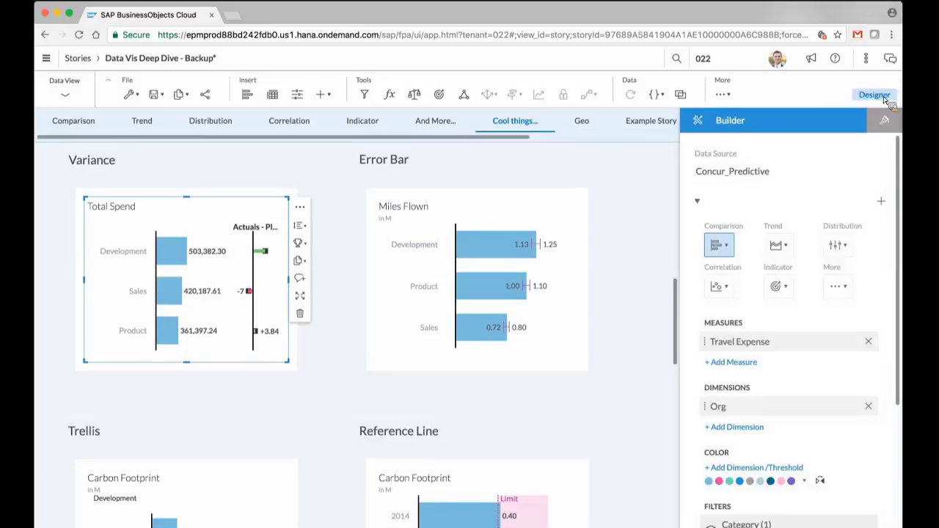
pyautogui.scroll(-5, 765, 398)
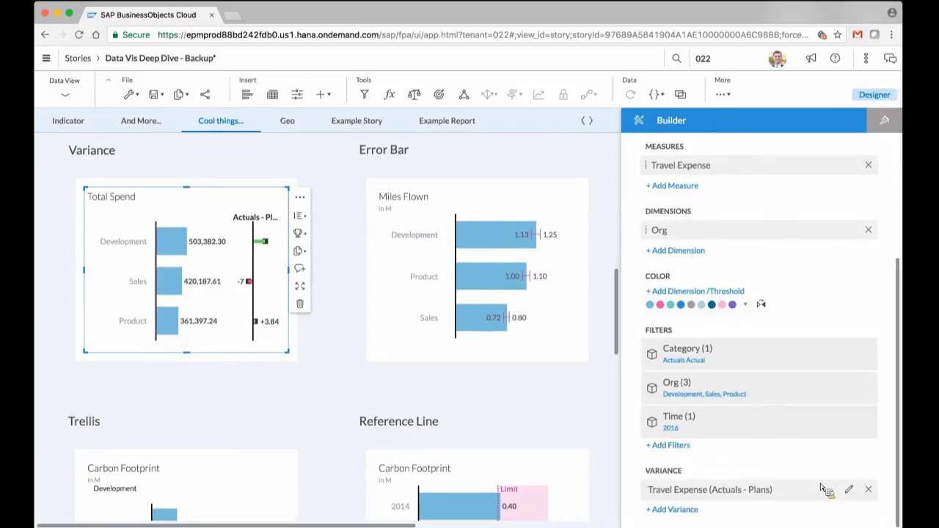
pyautogui.click(300, 197)
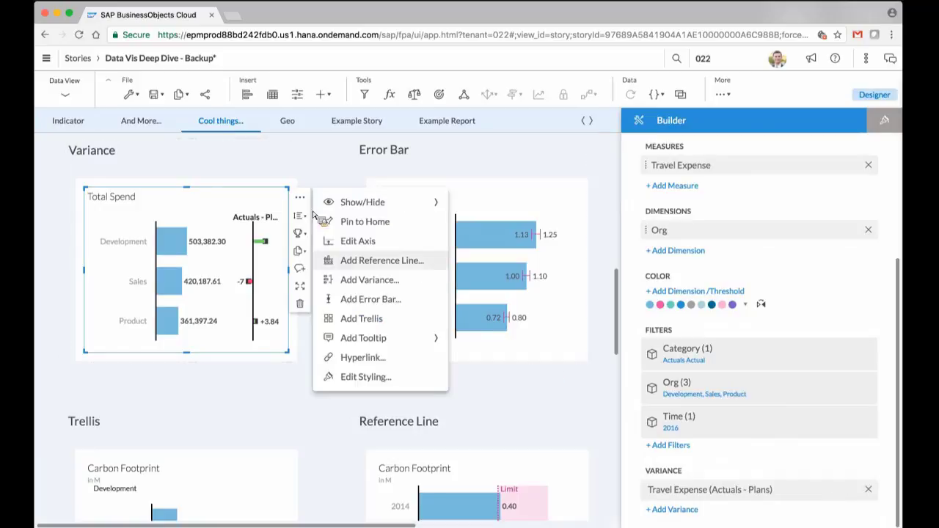
pyautogui.click(863, 512)
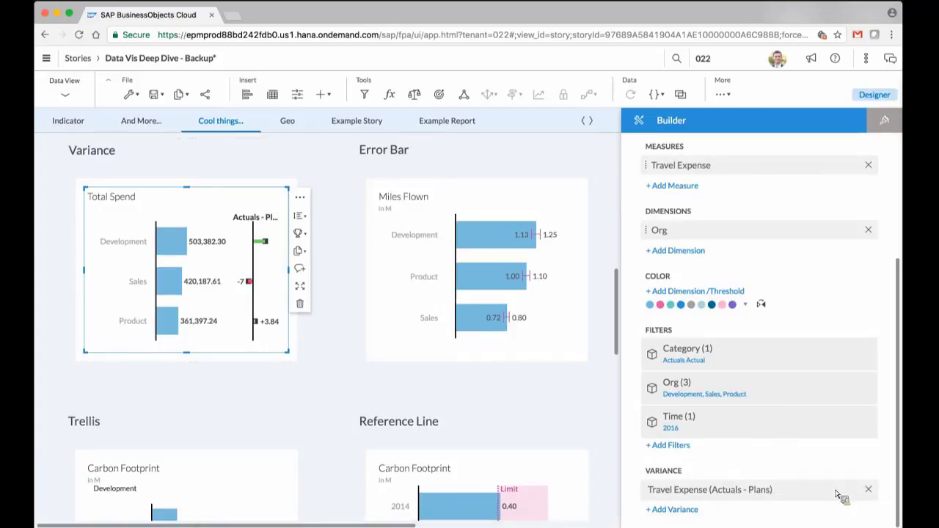
# Display the Travel Expense (Actuals - Plans) variance of the Total Spend chart as a data label, and close the Builder
pyautogui.click(851, 489)
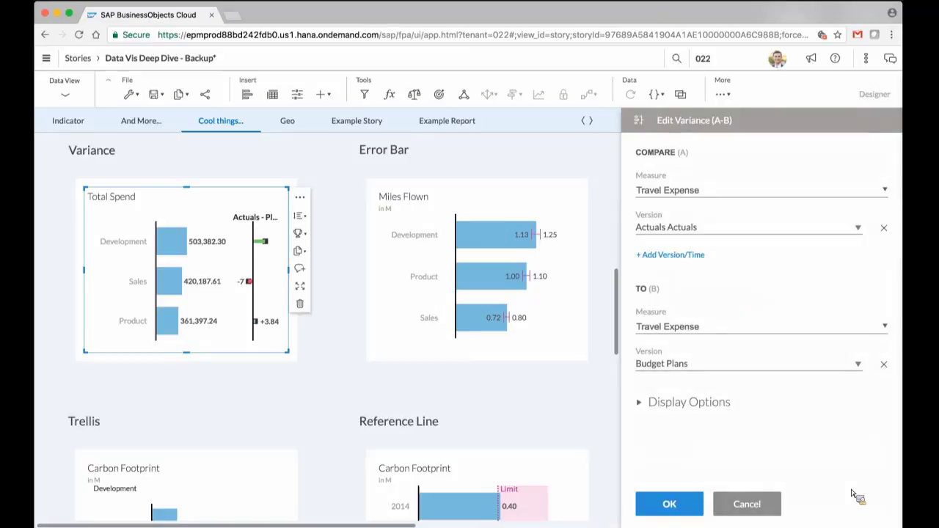
pyautogui.click(639, 402)
pyautogui.scroll(-2, 793, 433)
pyautogui.scroll(-2, 795, 433)
pyautogui.click(653, 437)
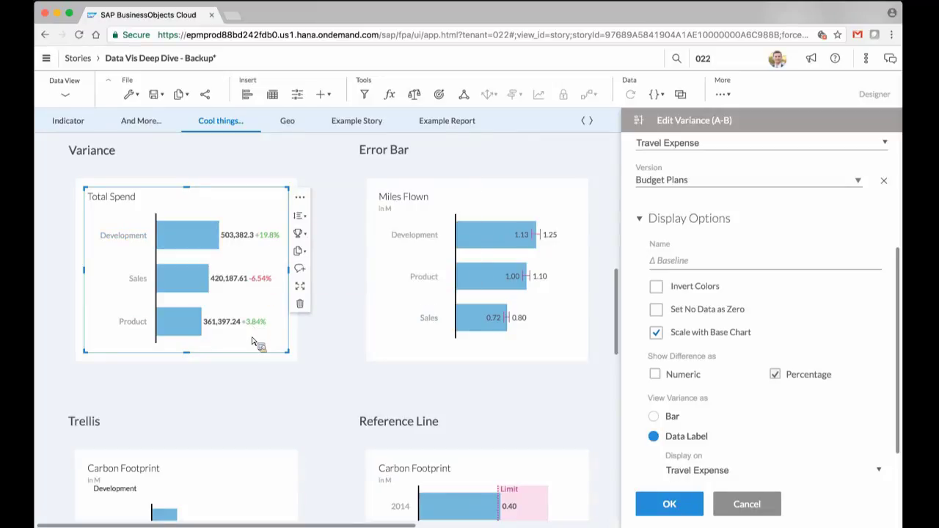
pyautogui.click(674, 504)
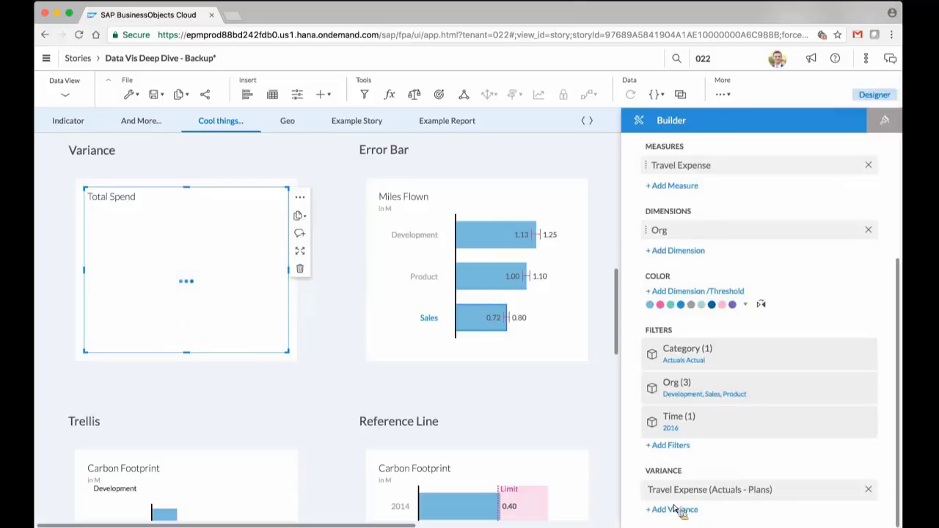
pyautogui.click(890, 110)
# View the available chart actions and the error bars of the Miles Flown chart under Error Bar
pyautogui.click(559, 198)
pyautogui.click(591, 197)
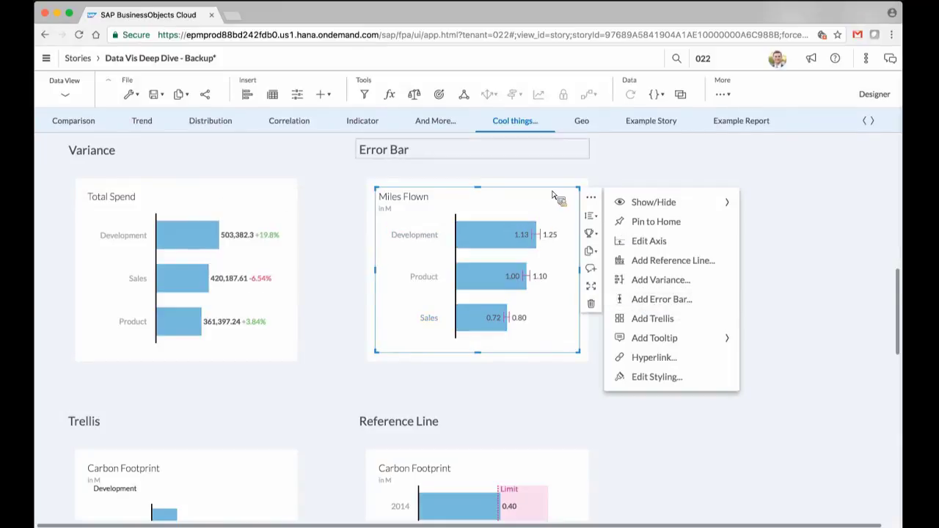
pyautogui.click(648, 166)
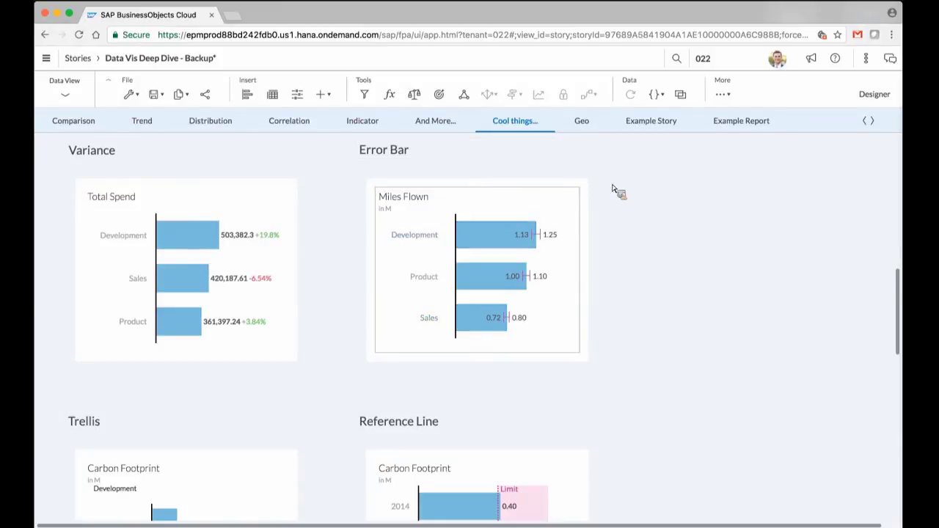
pyautogui.moveTo(520, 246)
# Look through the Carbon Footprint trellis chart across its Development, Product and Sales sections
pyautogui.scroll(-15, 676, 321)
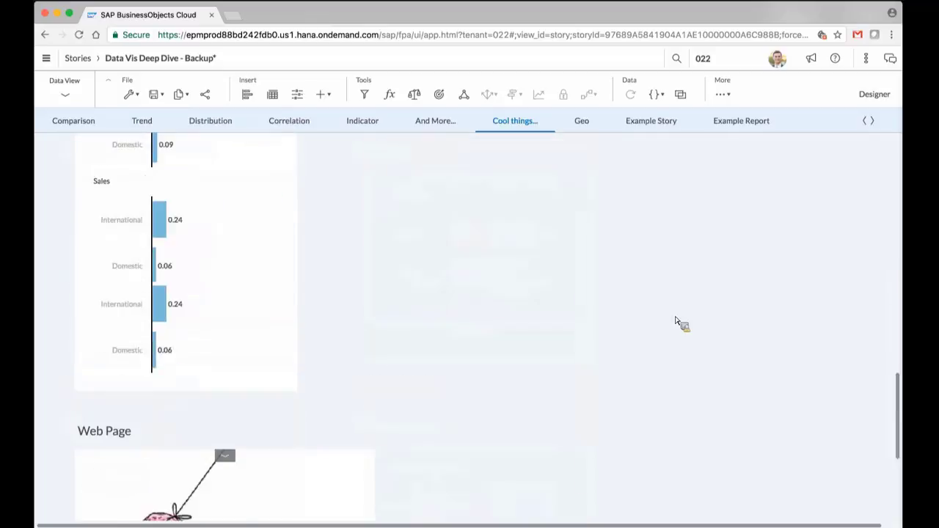
pyautogui.scroll(8, 676, 321)
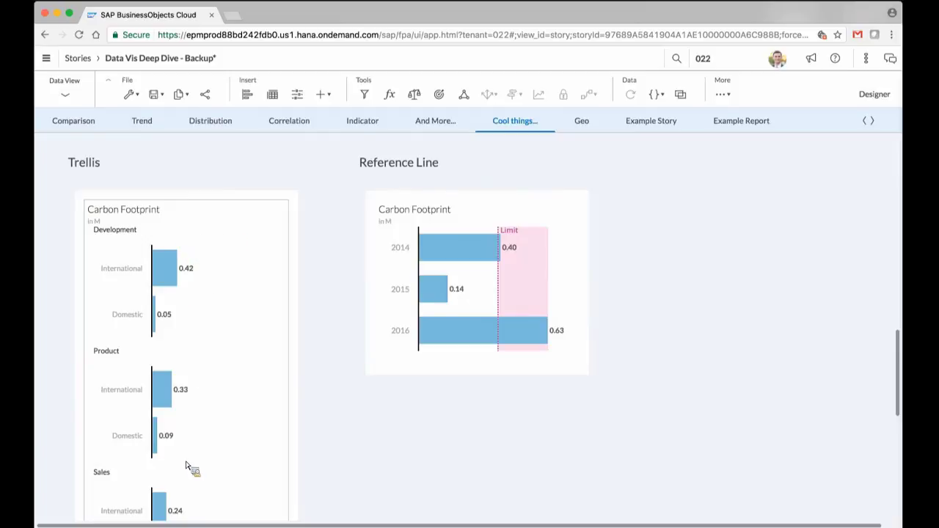
pyautogui.scroll(-3, 226, 425)
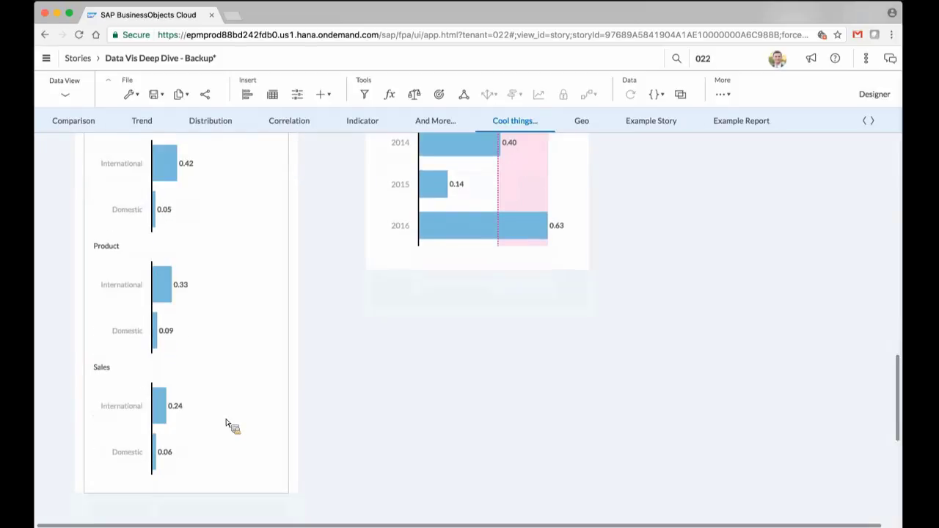
pyautogui.scroll(2, 226, 423)
# Review the fixed, dynamic and aggregation options for creating a reference line on the Carbon Footprint chart under Reference Line, and cancel
pyautogui.click(572, 197)
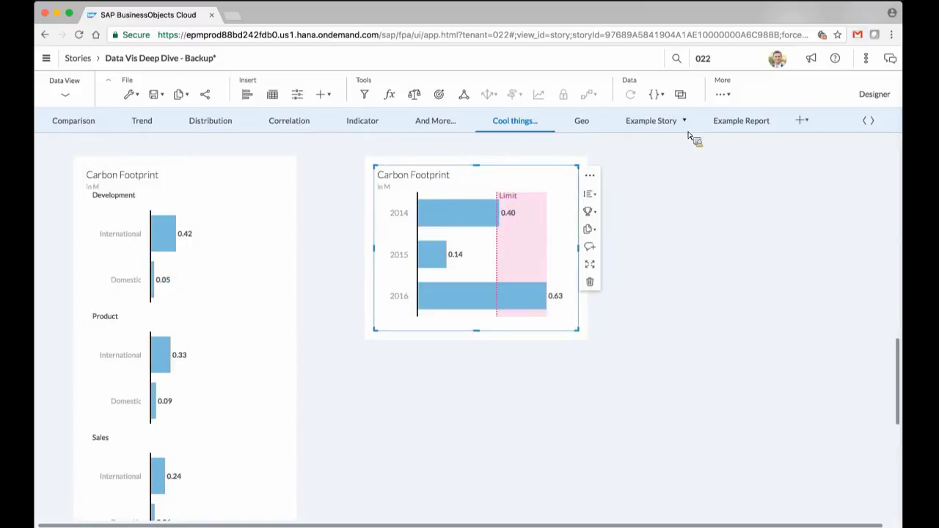
pyautogui.click(590, 175)
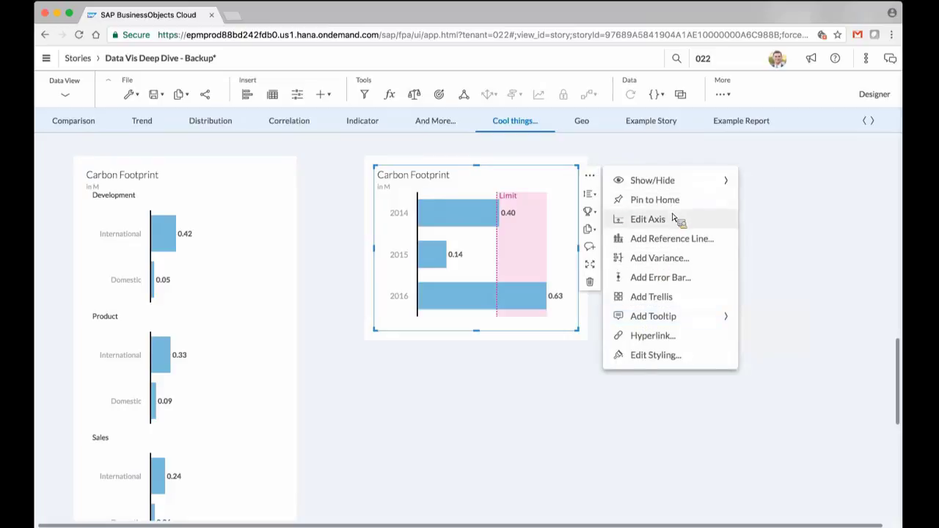
pyautogui.click(667, 239)
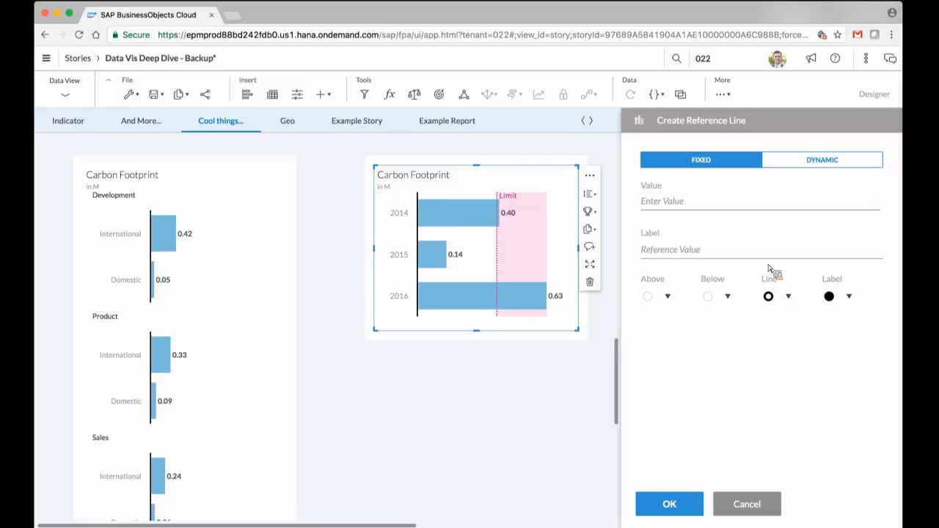
pyautogui.click(812, 168)
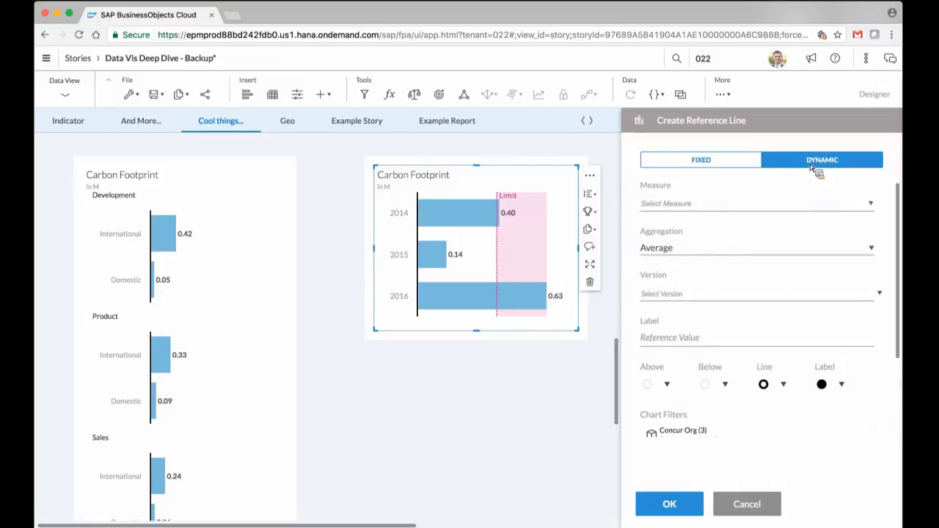
pyautogui.click(723, 245)
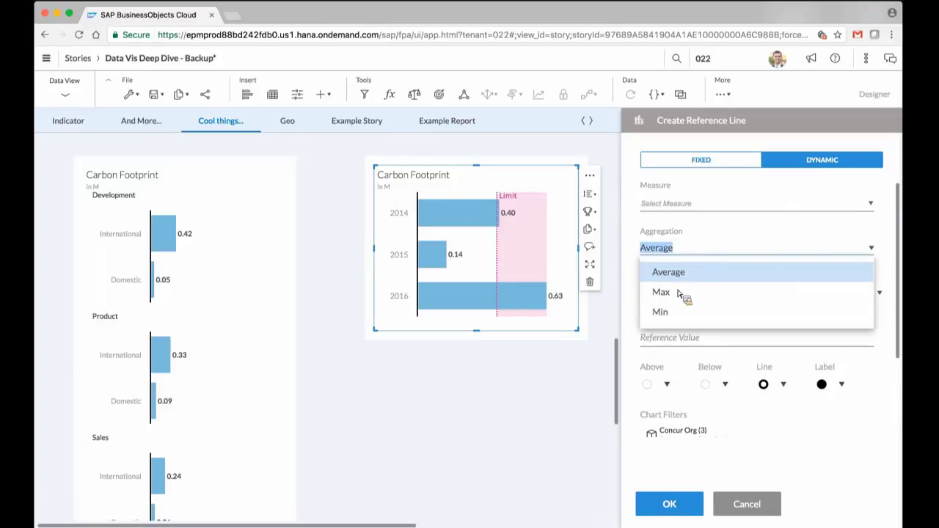
pyautogui.click(624, 276)
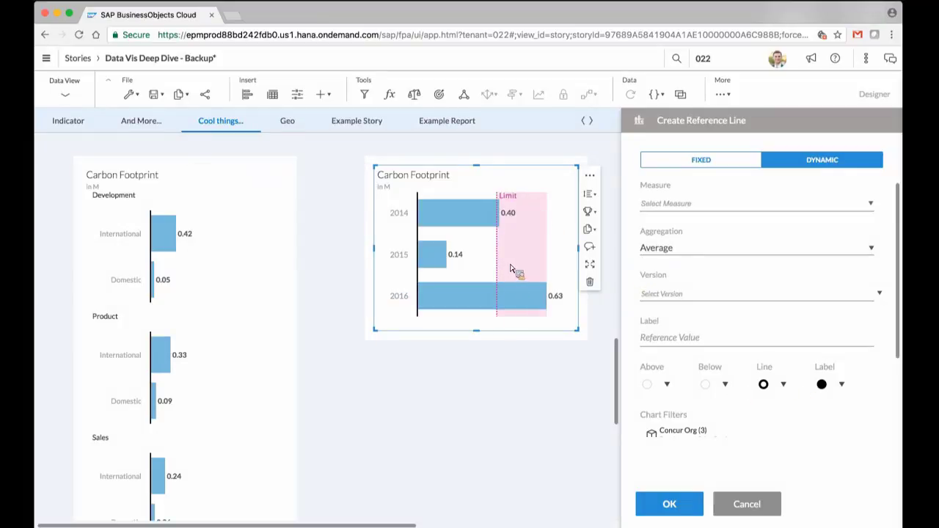
pyautogui.click(738, 519)
# View the embedded page under Web Page, showing and hiding its title bar
pyautogui.scroll(-5, 717, 457)
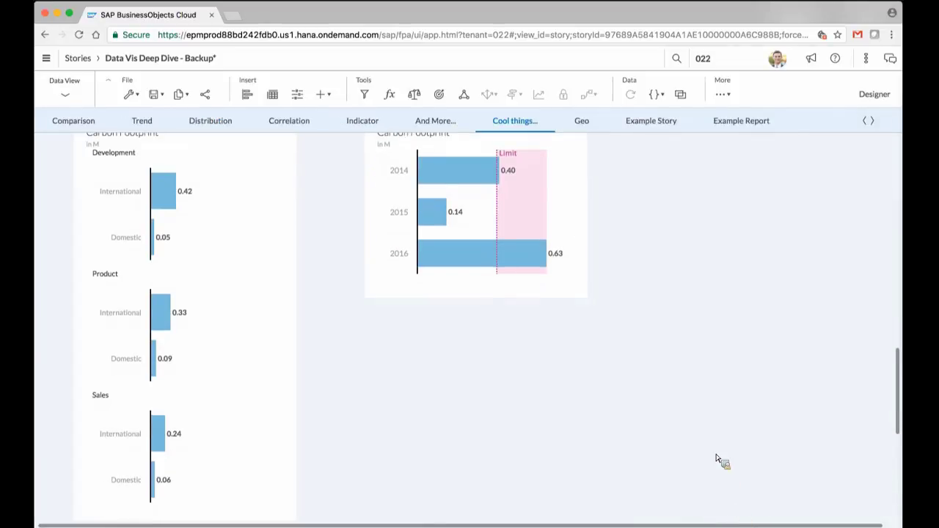
pyautogui.scroll(-5, 717, 459)
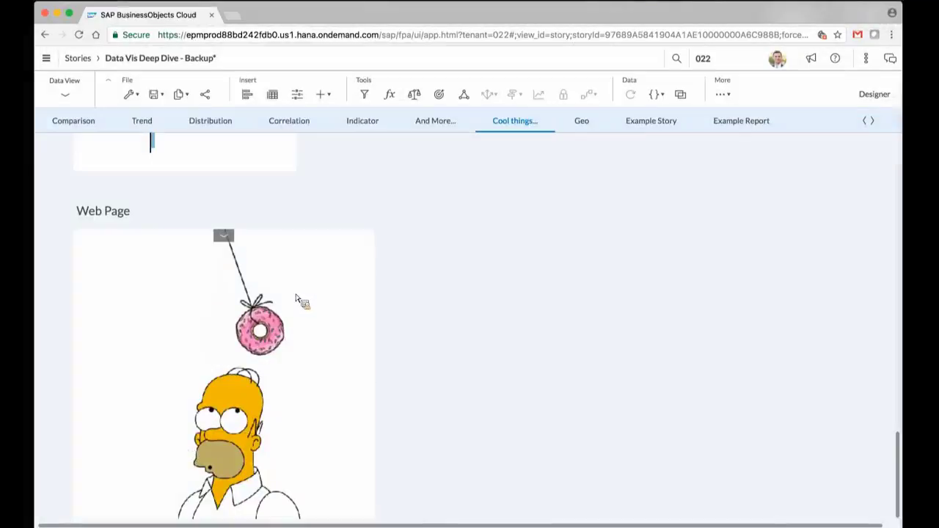
pyautogui.click(227, 237)
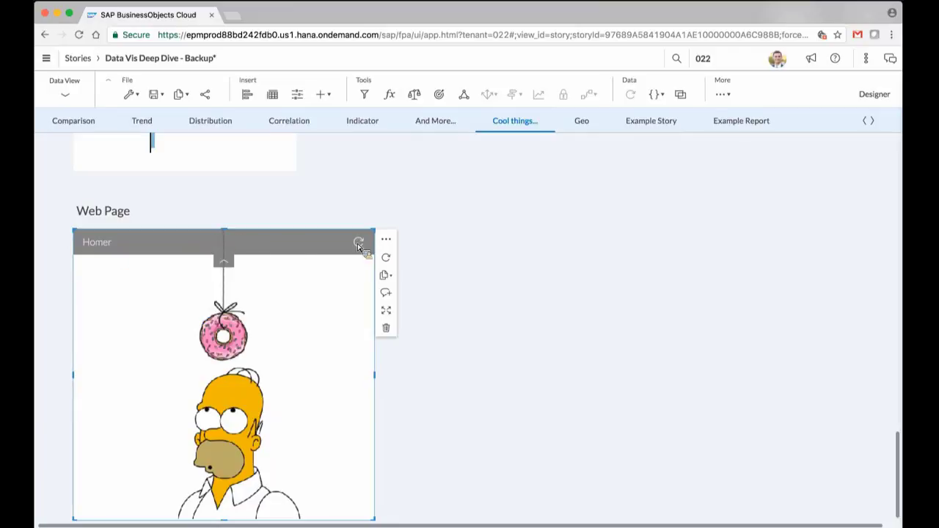
pyautogui.click(223, 263)
pyautogui.click(325, 304)
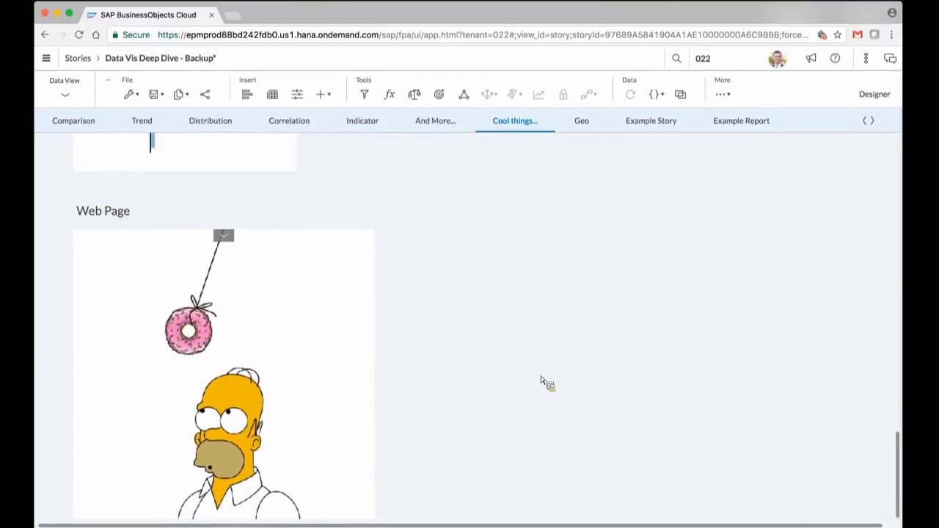
# Look through the shape categories available for insertion, trying the pills and currency shapes under Miscellaneous, and cancel without inserting one
pyautogui.scroll(5, 544, 381)
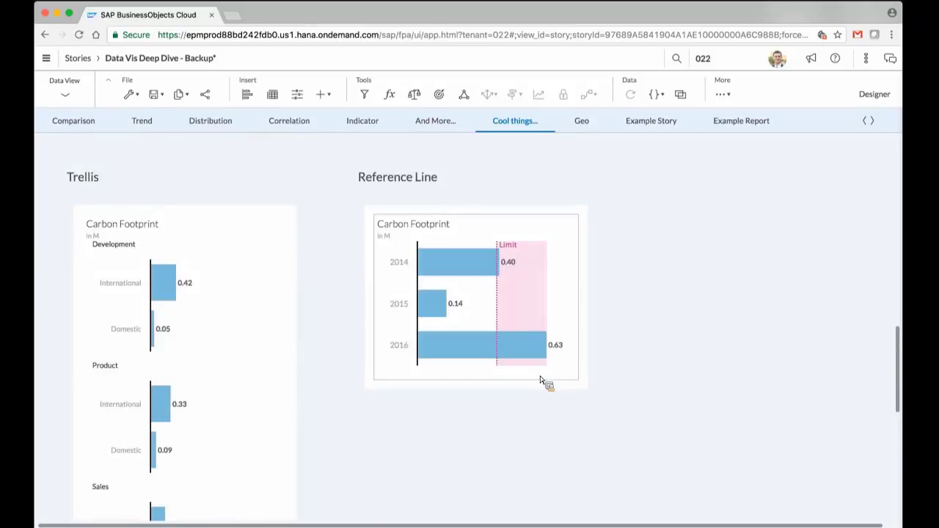
pyautogui.click(328, 95)
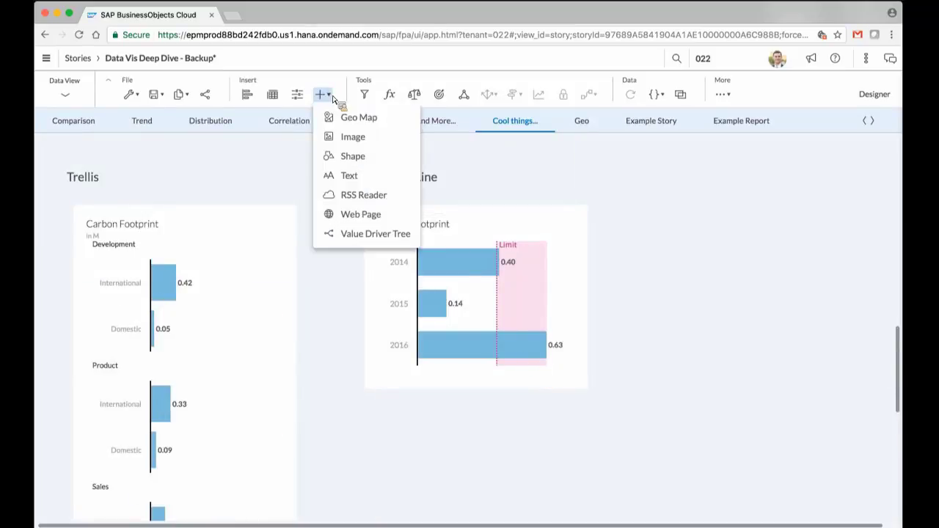
pyautogui.click(352, 158)
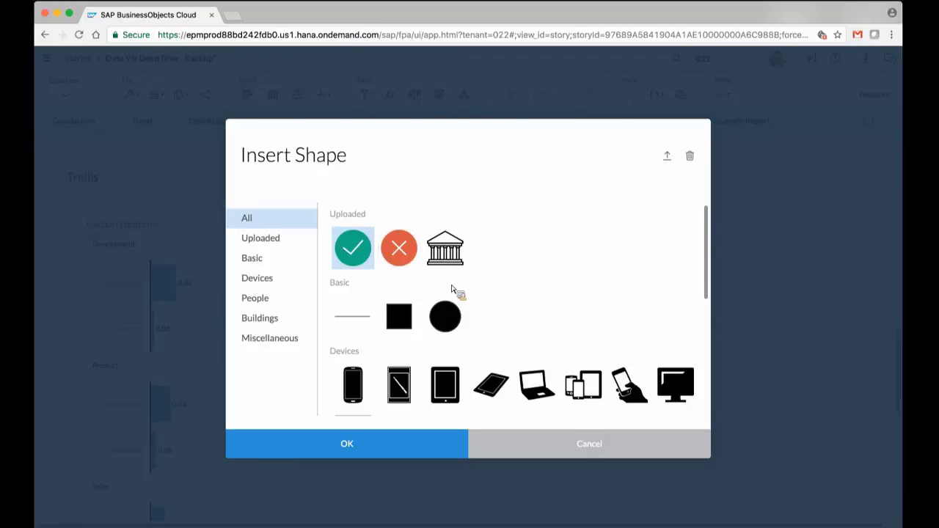
pyautogui.scroll(-8, 457, 289)
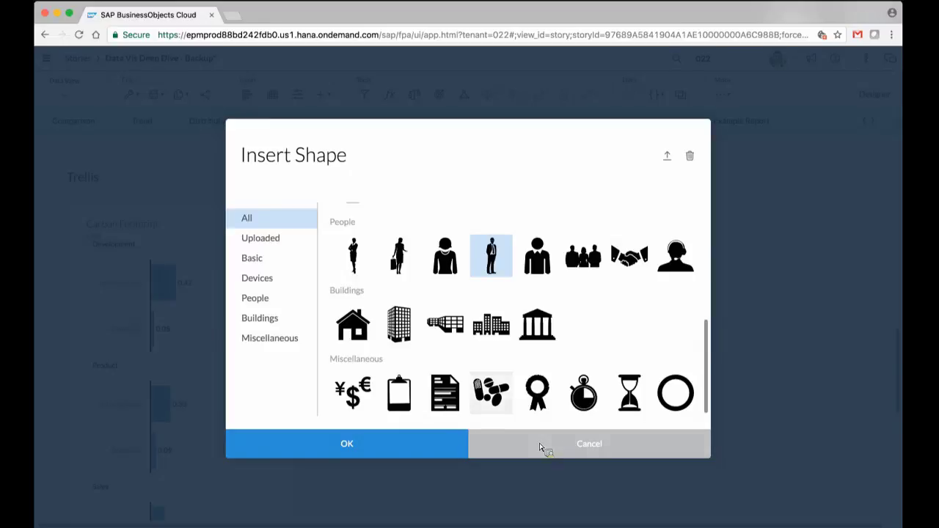
pyautogui.click(490, 393)
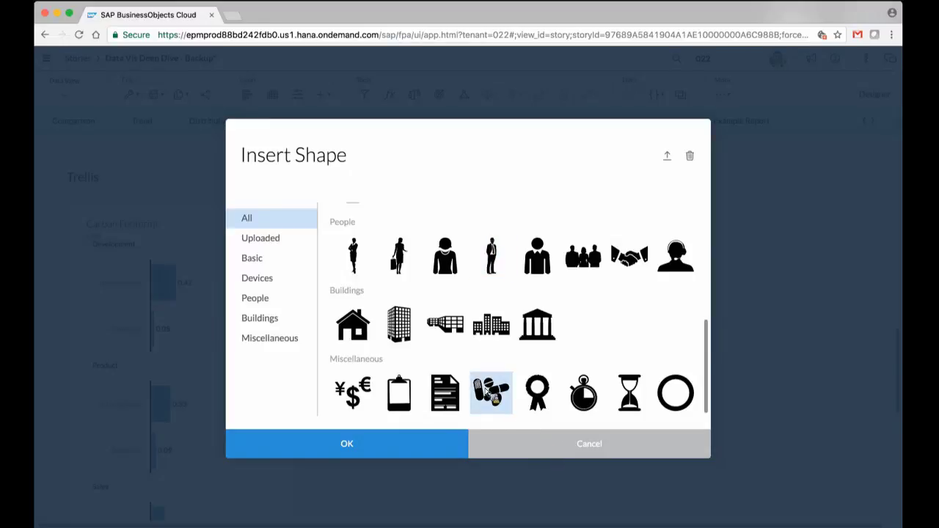
pyautogui.click(351, 392)
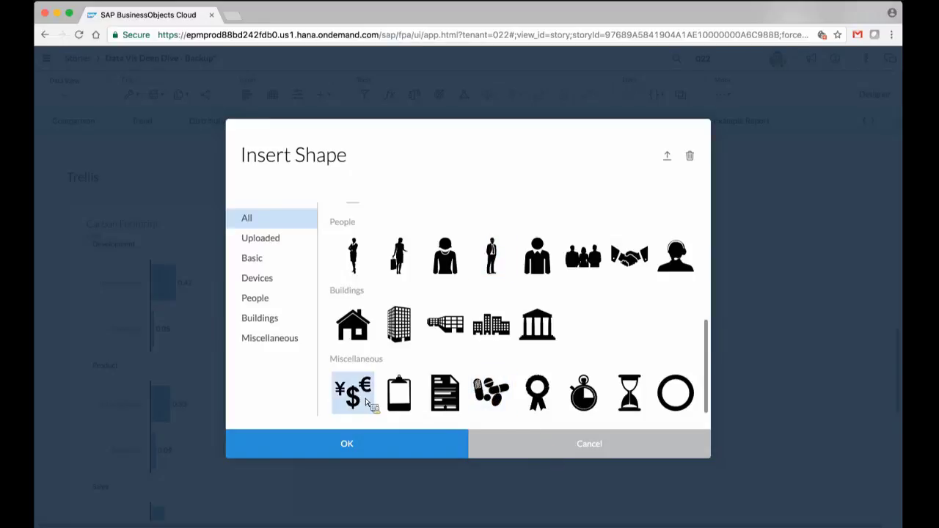
pyautogui.click(572, 446)
# Open the Geo page and explore the Bubble map, moving it to see the European destinations
pyautogui.scroll(-10, 699, 369)
pyautogui.scroll(15, 696, 367)
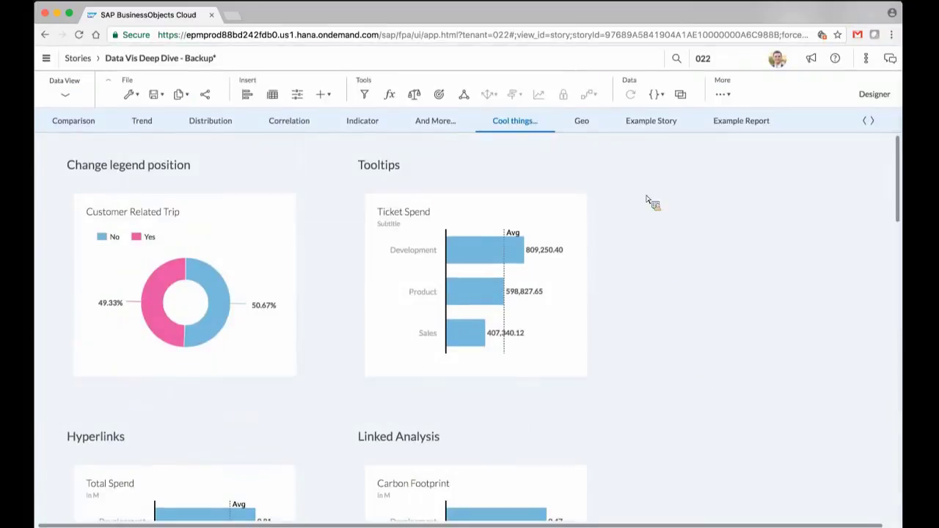
pyautogui.scroll(-2, 650, 202)
pyautogui.scroll(2, 650, 202)
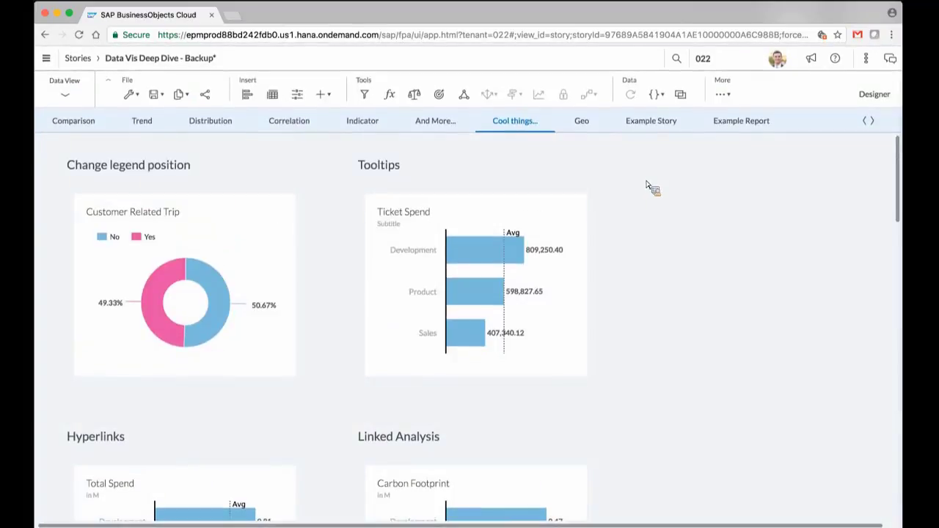
pyautogui.click(582, 121)
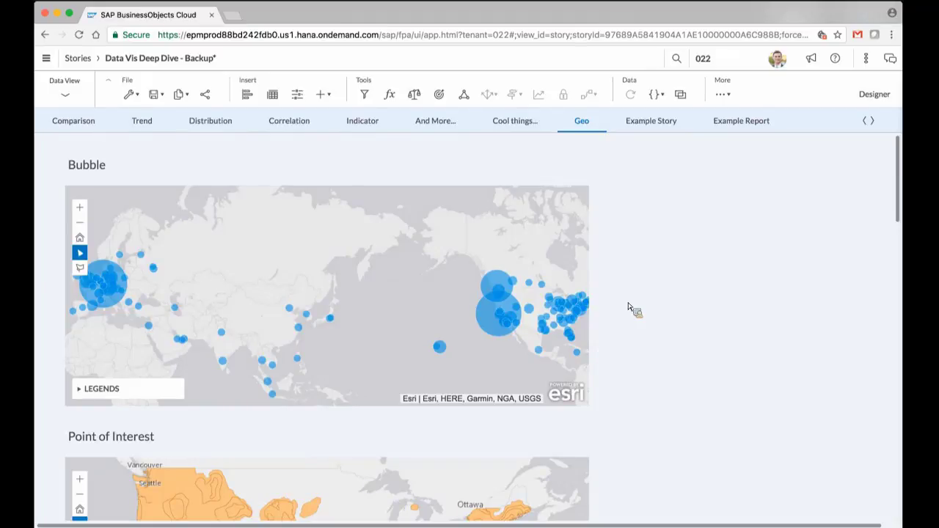
pyautogui.moveTo(102, 296)
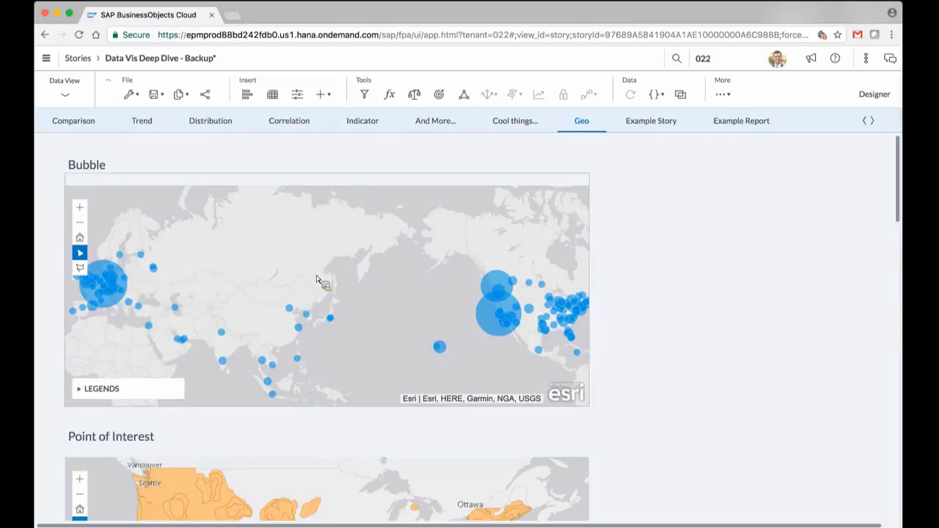
pyautogui.moveTo(209, 266); pyautogui.dragTo(335, 279)
pyautogui.scroll(-4, 335, 279)
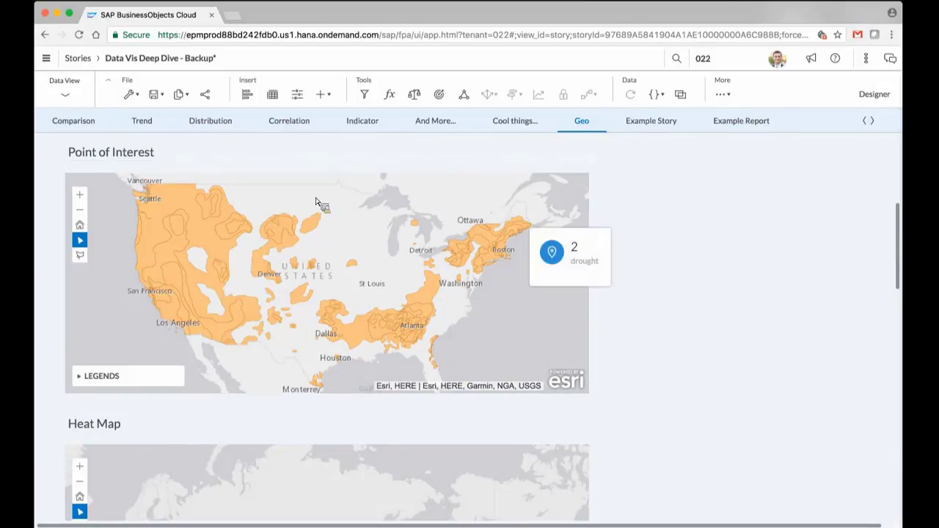
pyautogui.scroll(5, 612, 269)
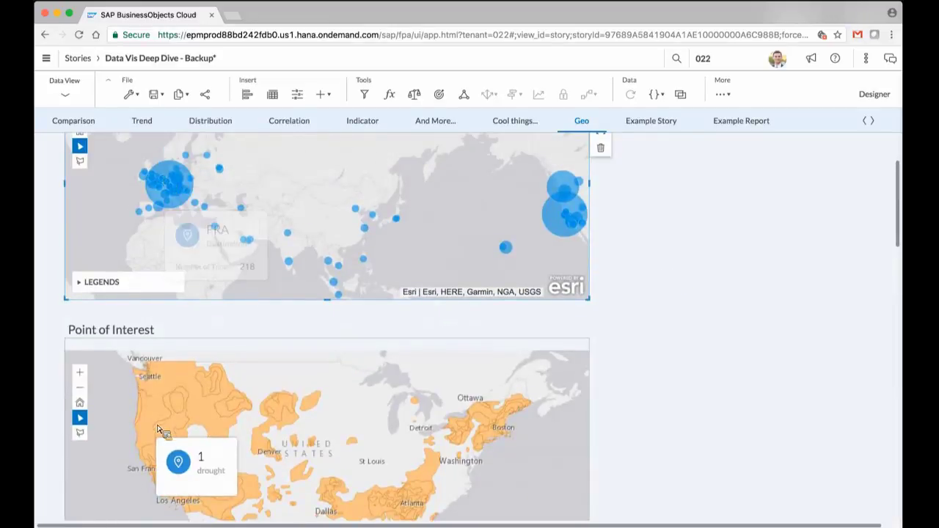
# View the drought areas on the Point of Interest map and the spots on the Heat Map
pyautogui.scroll(-4, 671, 409)
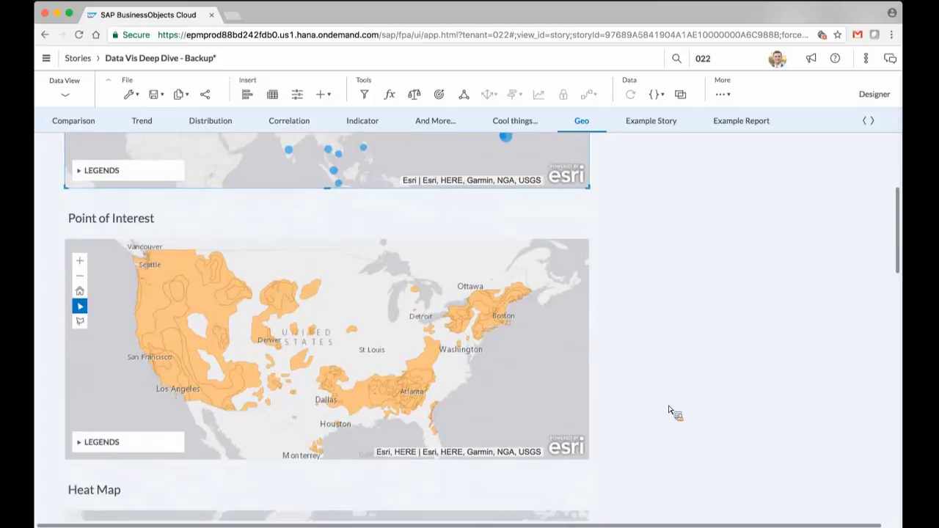
pyautogui.scroll(-2, 671, 411)
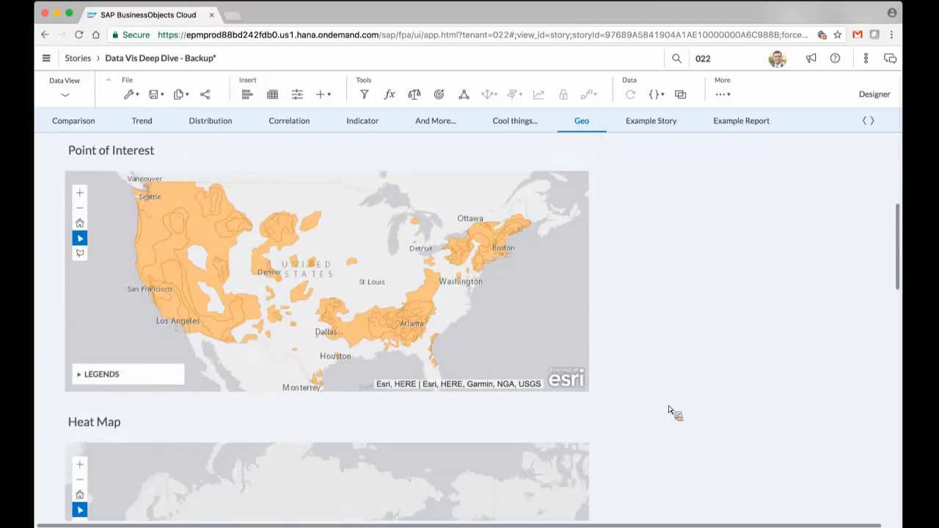
pyautogui.scroll(-1, 671, 411)
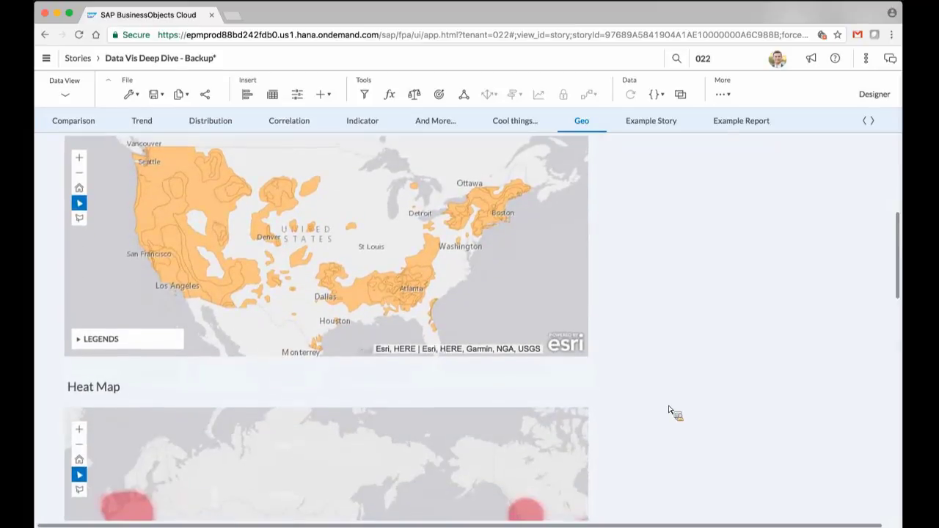
pyautogui.scroll(-2, 671, 411)
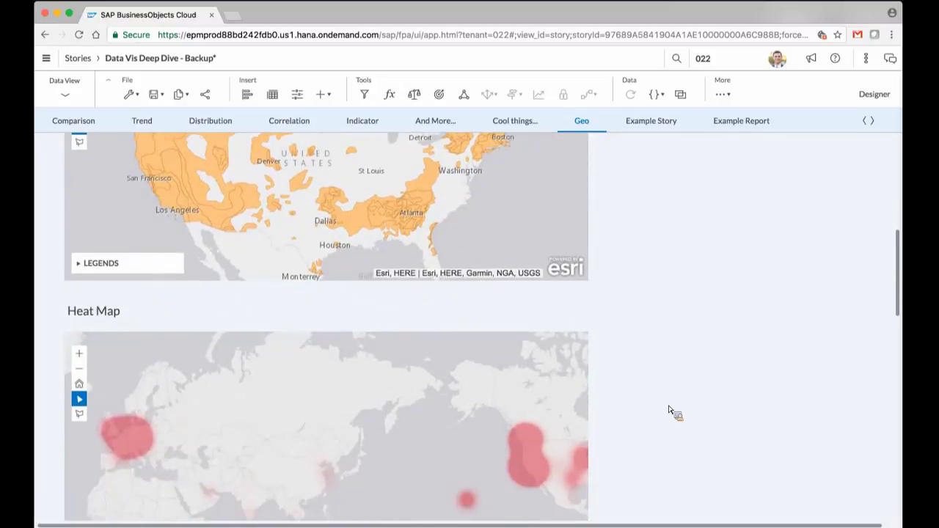
pyautogui.scroll(-3, 668, 410)
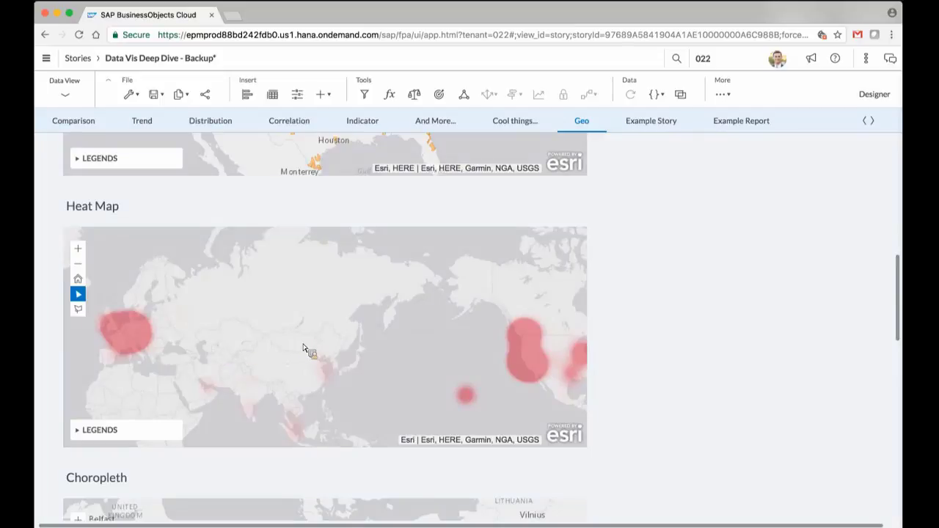
# Drill the Choropleth map up from North-Rhine-Westphalia to the country level, and drill back down into Germany
pyautogui.scroll(-9, 762, 391)
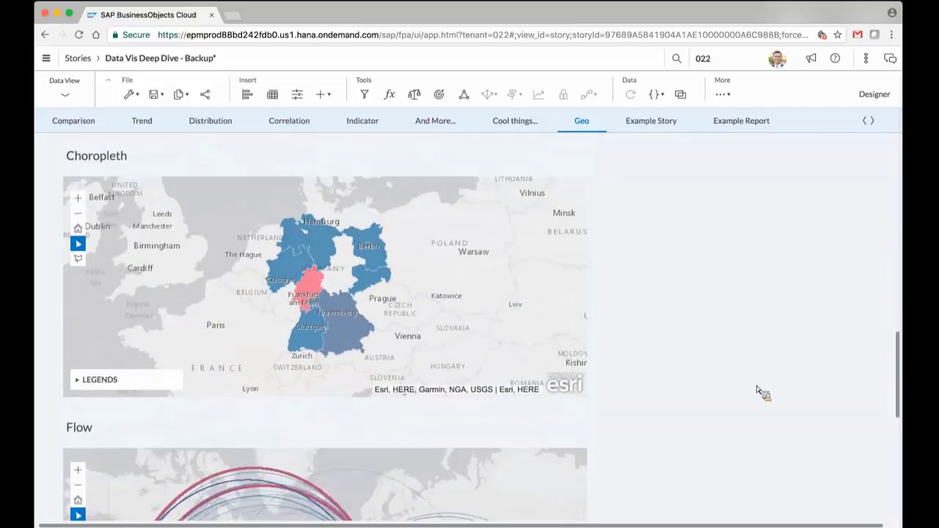
pyautogui.moveTo(299, 282)
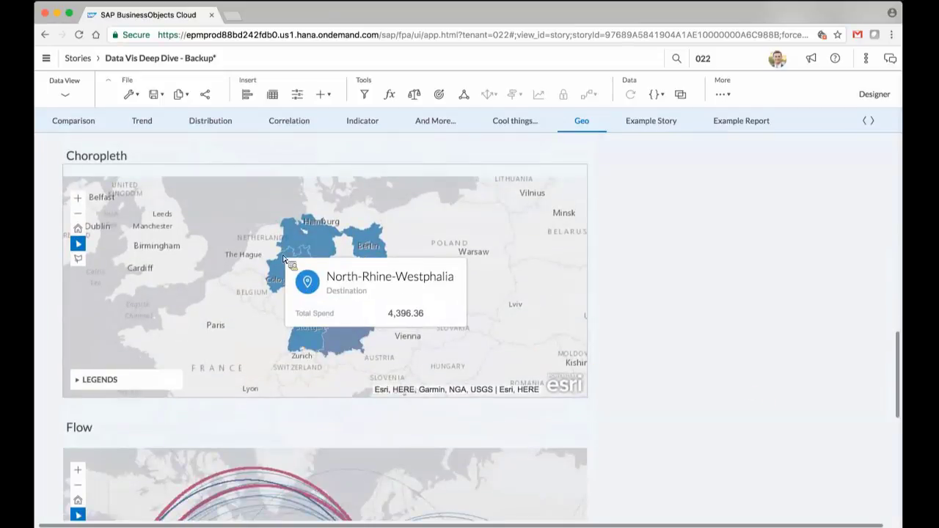
pyautogui.moveTo(309, 247)
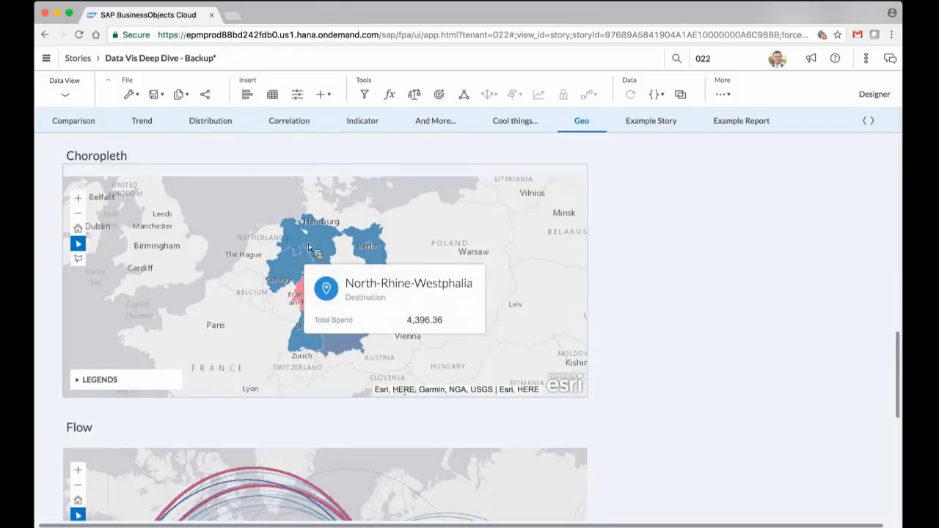
pyautogui.click(302, 266)
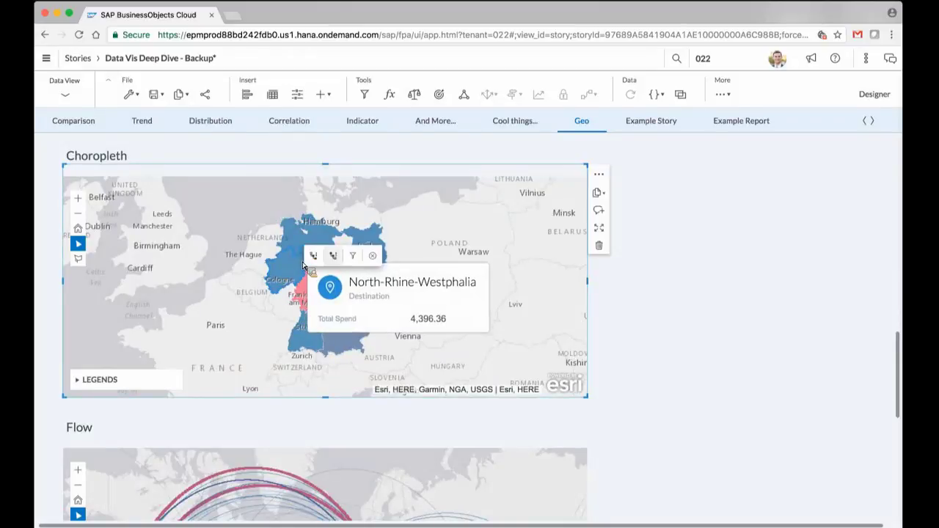
pyautogui.click(333, 258)
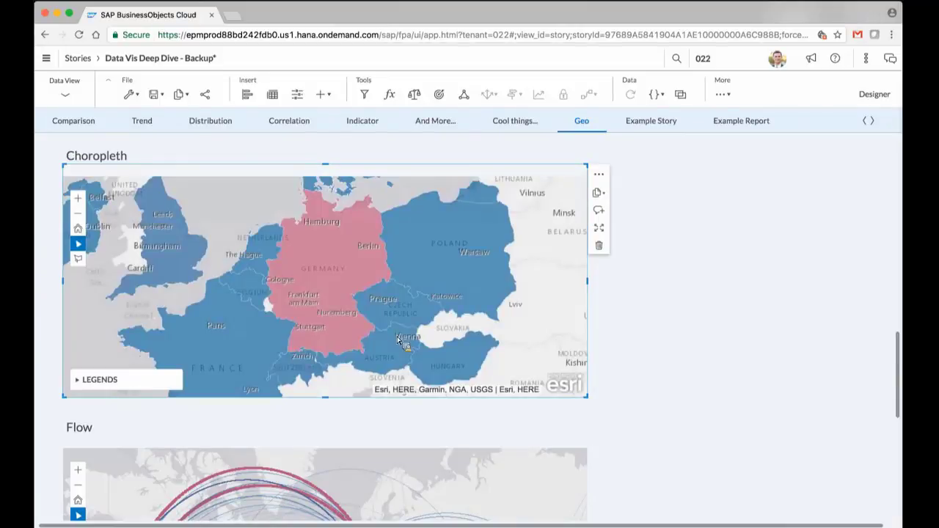
pyautogui.moveTo(398, 341)
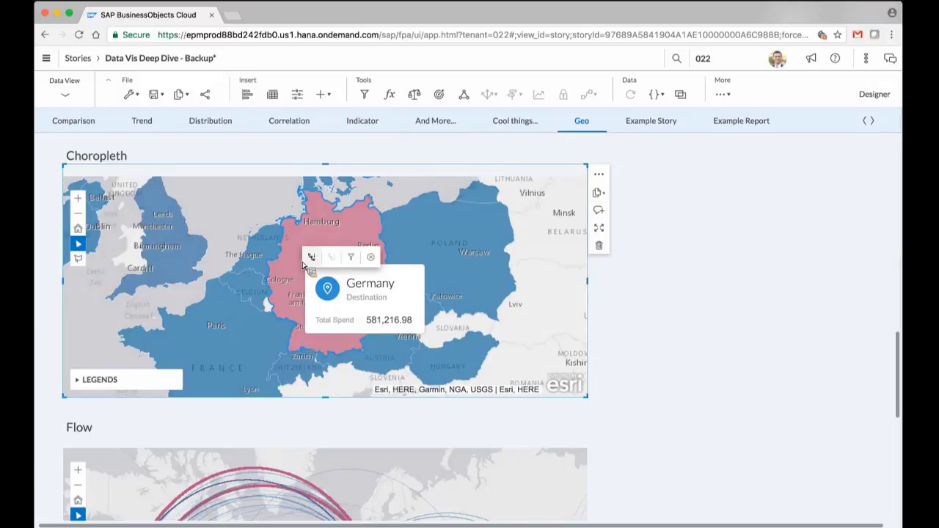
pyautogui.click(311, 257)
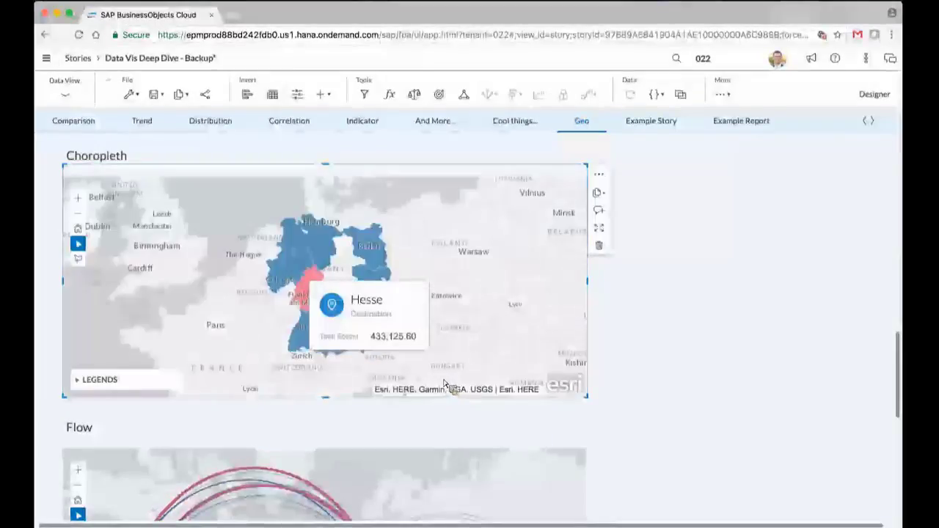
# Drill down from Hesse to Frankfurt am Main on the Choropleth map, and drill back up to the state level
pyautogui.click(297, 269)
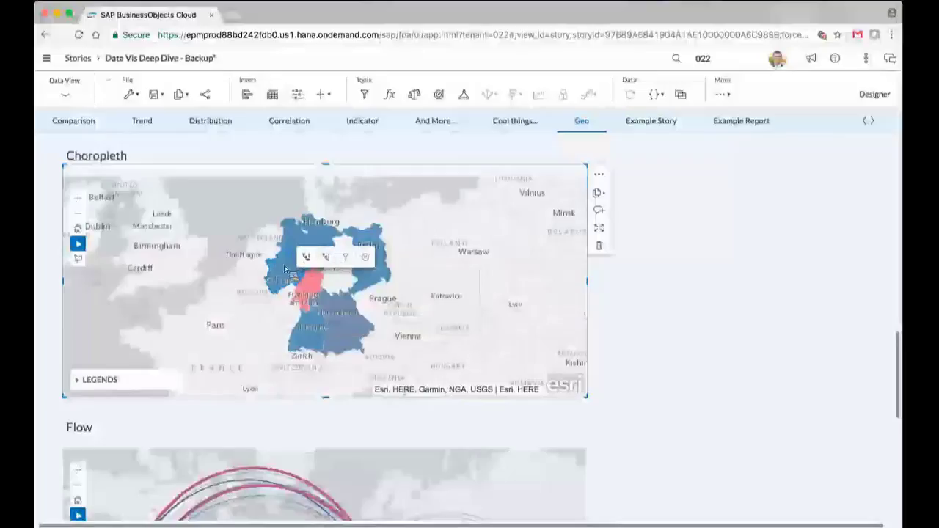
pyautogui.click(317, 286)
pyautogui.click(327, 277)
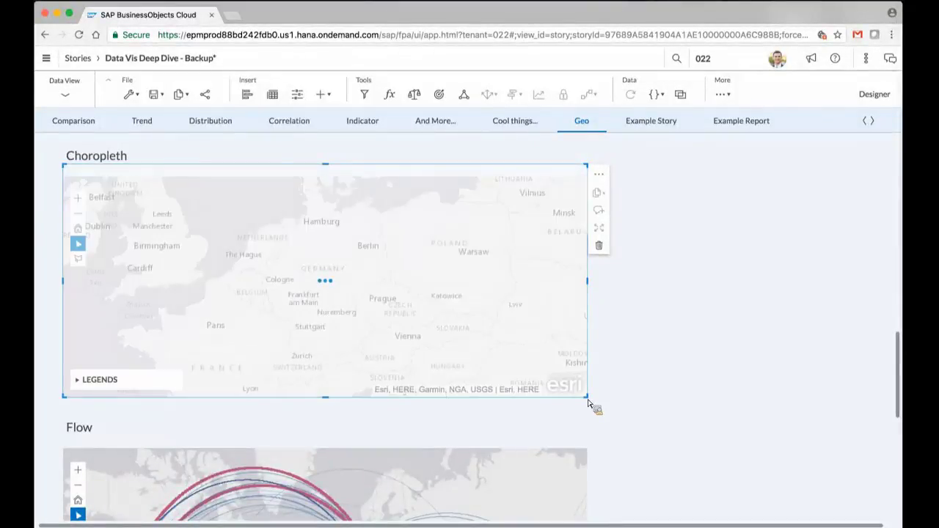
pyautogui.moveTo(307, 302)
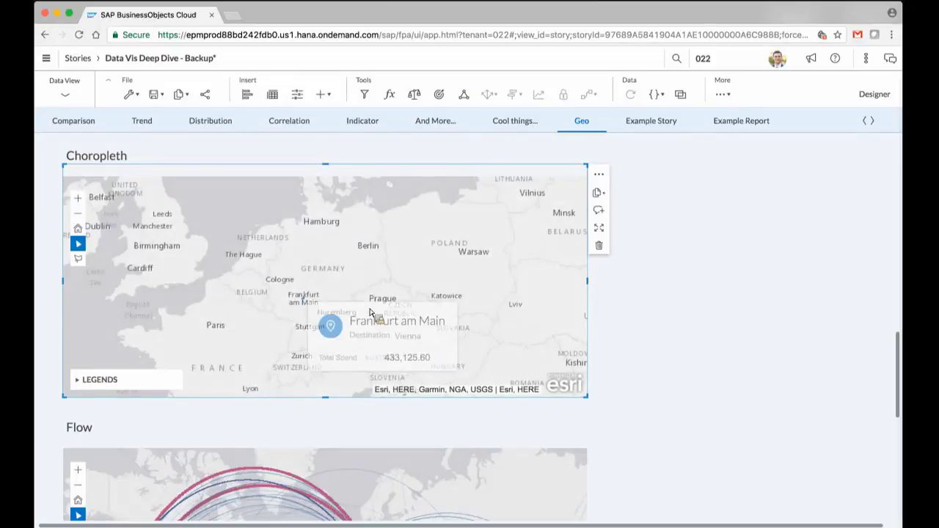
pyautogui.click(306, 302)
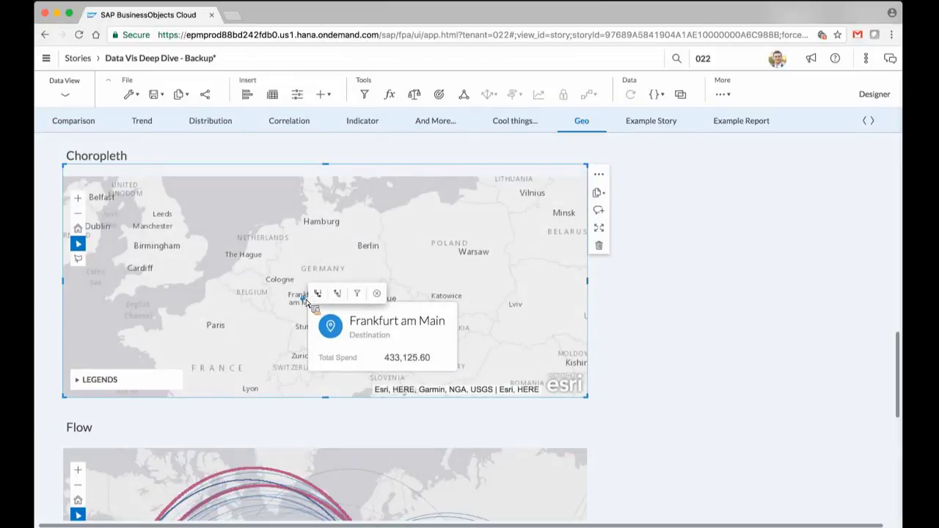
pyautogui.click(338, 296)
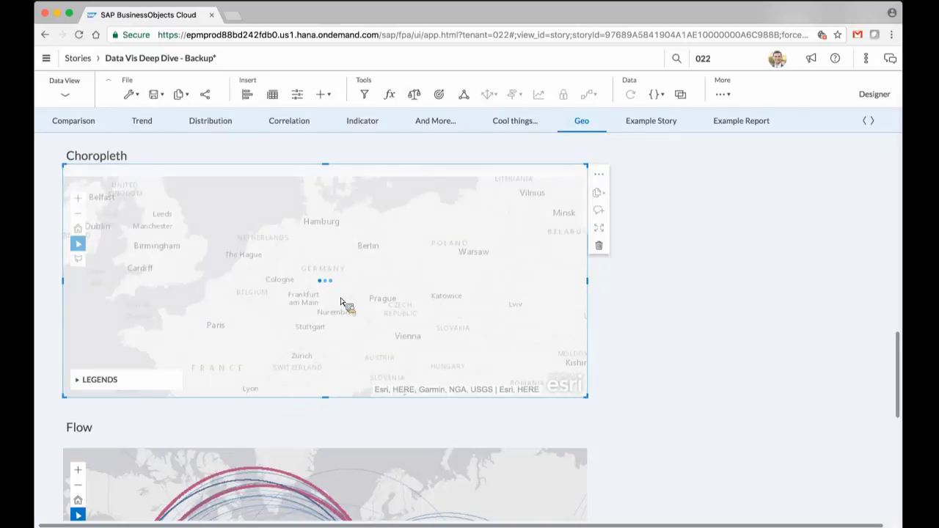
pyautogui.scroll(-5, 723, 363)
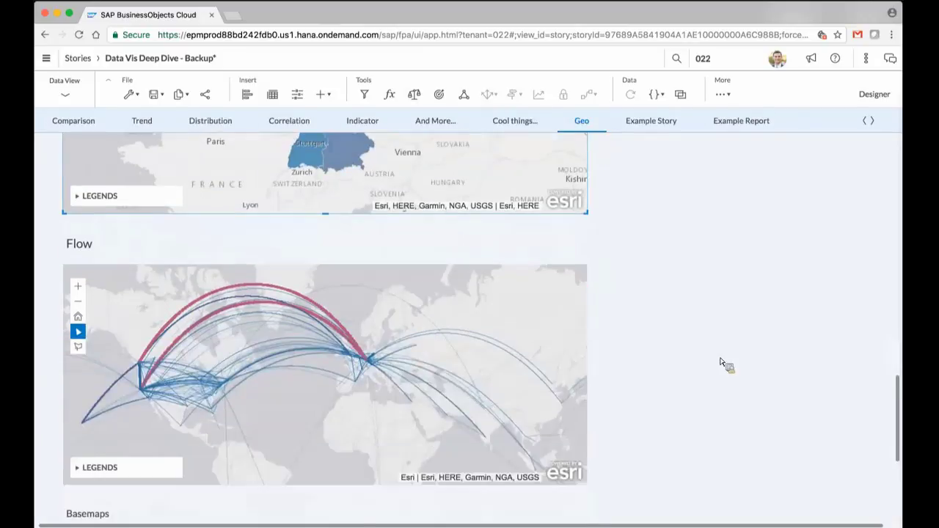
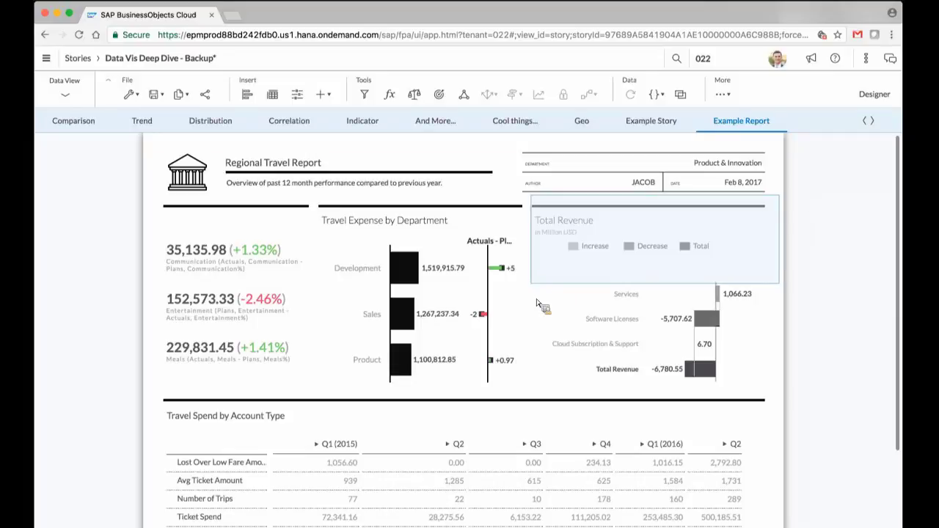
# Select the key figures, both charts and their divider lines in the Regional Travel Report, copy them and clear the selection
pyautogui.moveTo(588, 272); pyautogui.dragTo(135, 449)
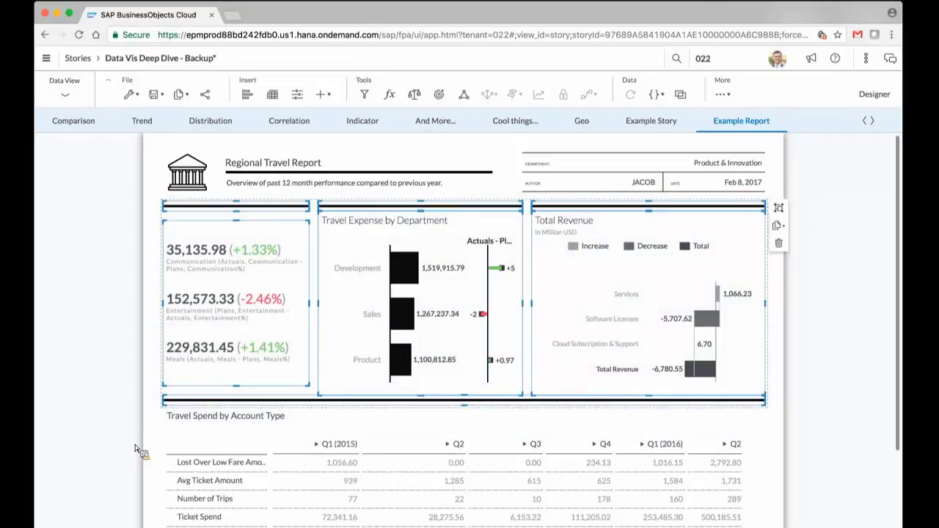
pyautogui.press('super+c')
pyautogui.click(86, 373)
# Switch from the browser to another application
pyautogui.moveTo(225, 512)
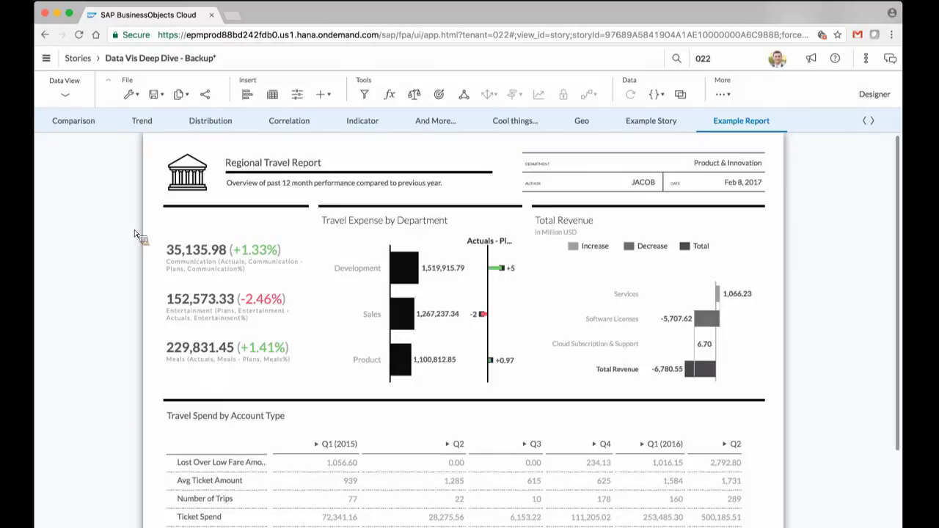
pyautogui.moveTo(378, 511)
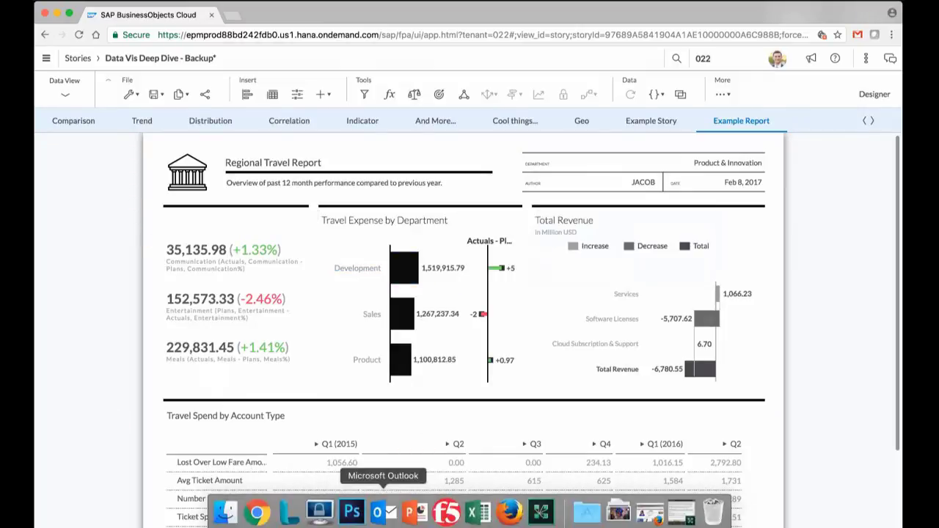
pyautogui.click(543, 513)
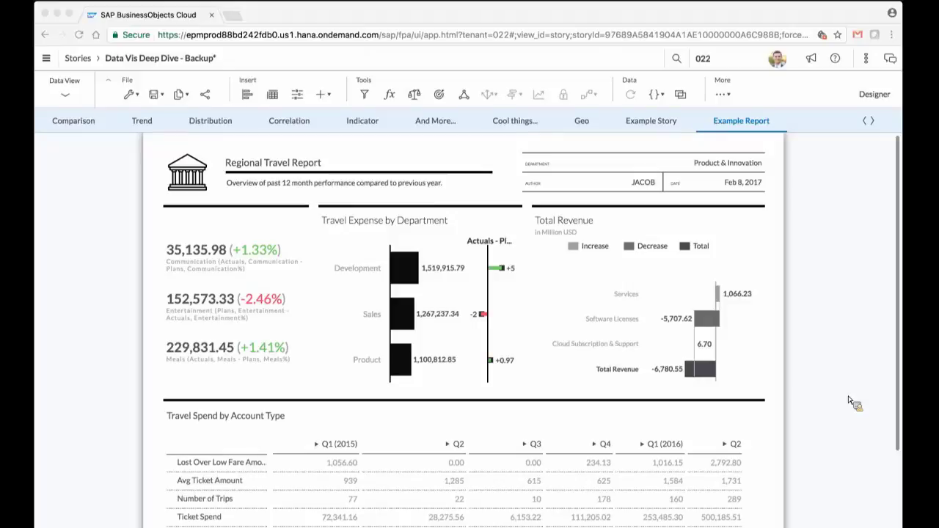
# Select the Travel Spend by Account Type table in the Regional Travel Report and open its styling settings
pyautogui.click(811, 265)
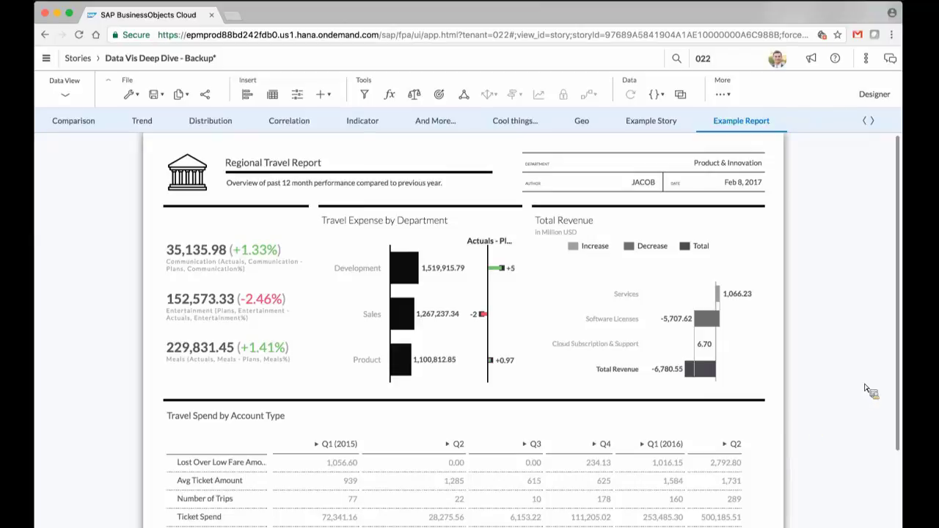
pyautogui.click(871, 332)
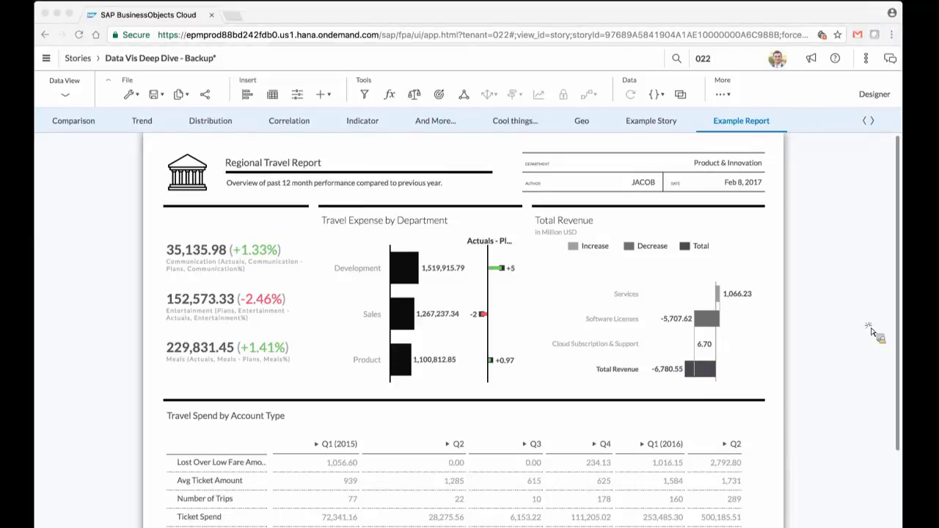
pyautogui.scroll(-3, 858, 341)
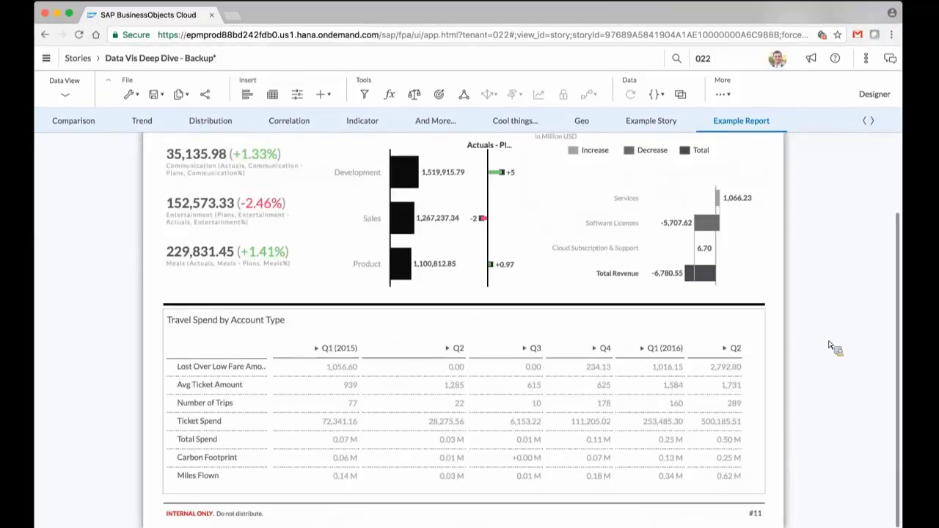
pyautogui.click(718, 332)
pyautogui.click(877, 95)
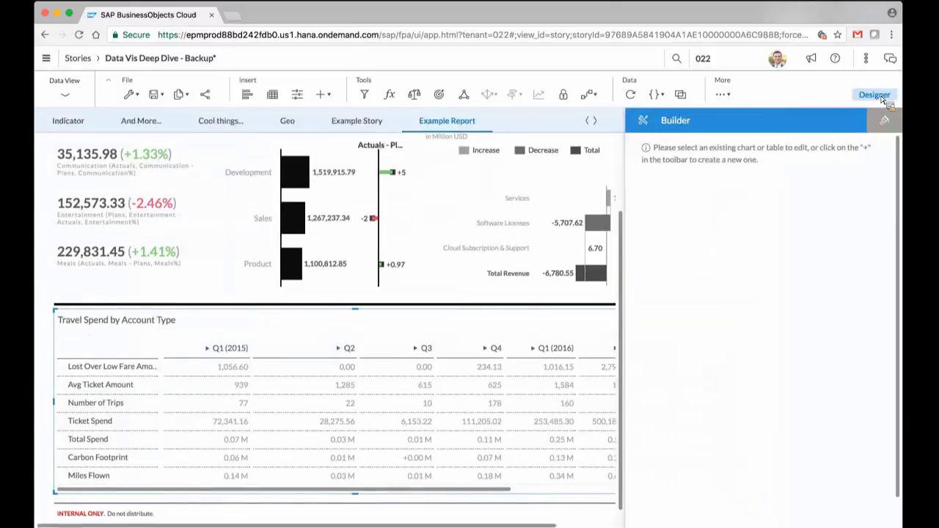
pyautogui.click(885, 119)
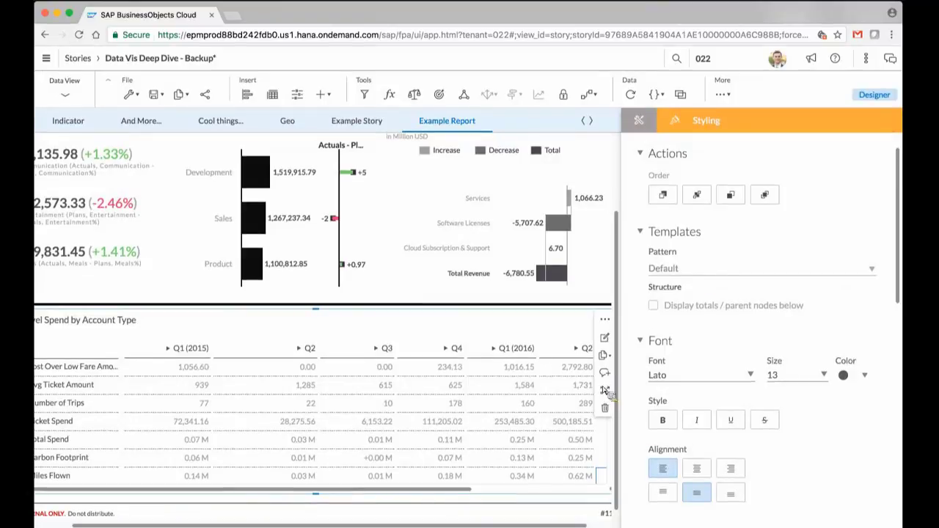
# Examine the styling options for the Travel Spend by Account Type table's cells, including adding a new style, and close the Designer
pyautogui.click(547, 411)
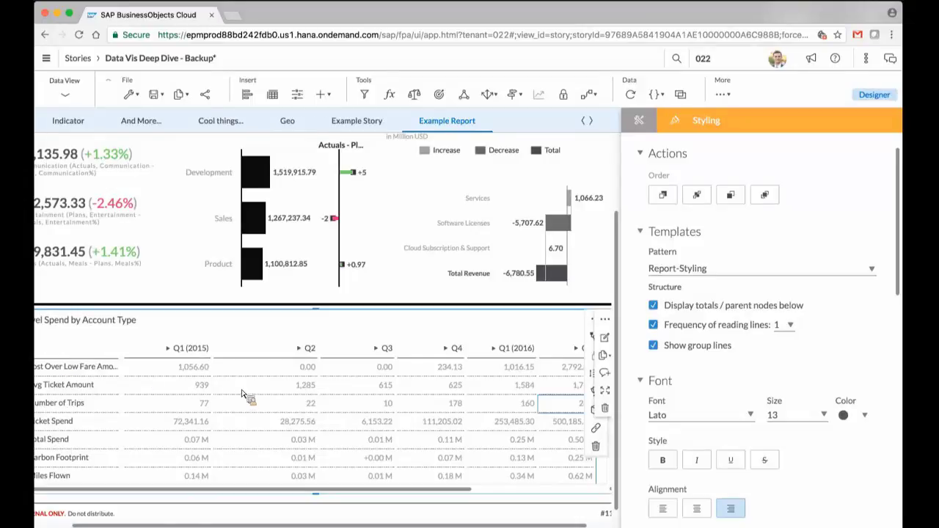
pyautogui.moveTo(431, 354); pyautogui.dragTo(325, 496)
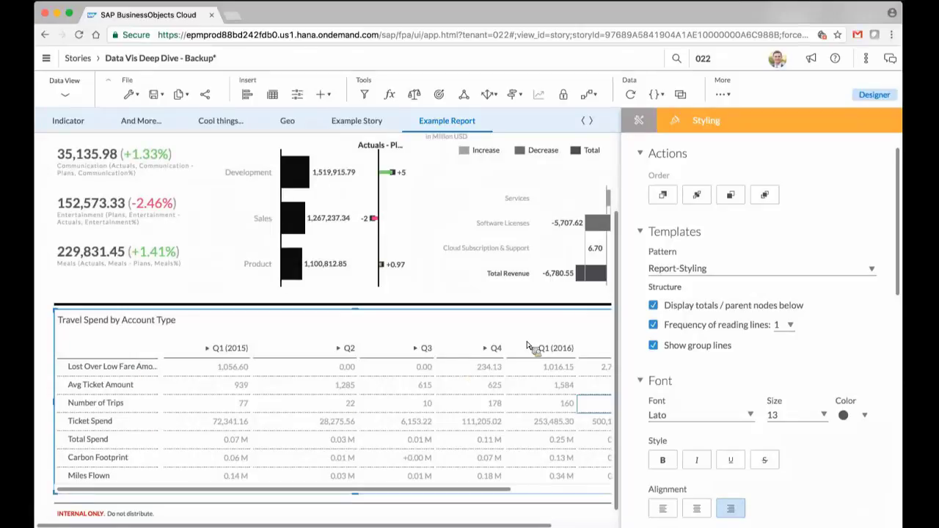
pyautogui.scroll(-7, 761, 330)
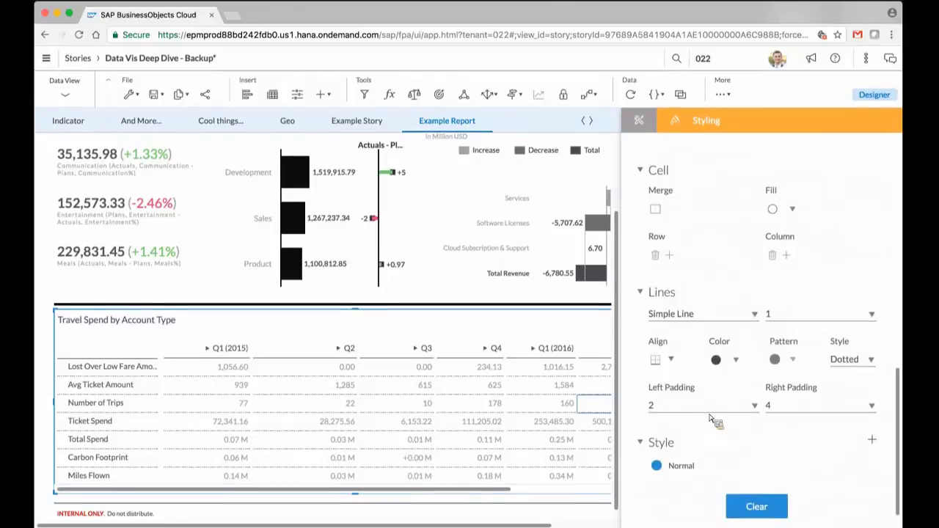
pyautogui.click(873, 441)
pyautogui.click(528, 458)
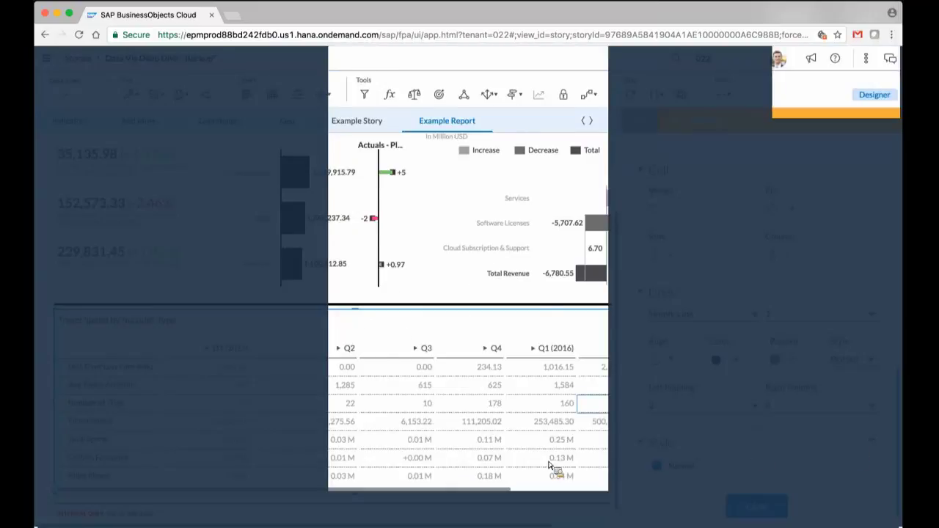
pyautogui.click(873, 94)
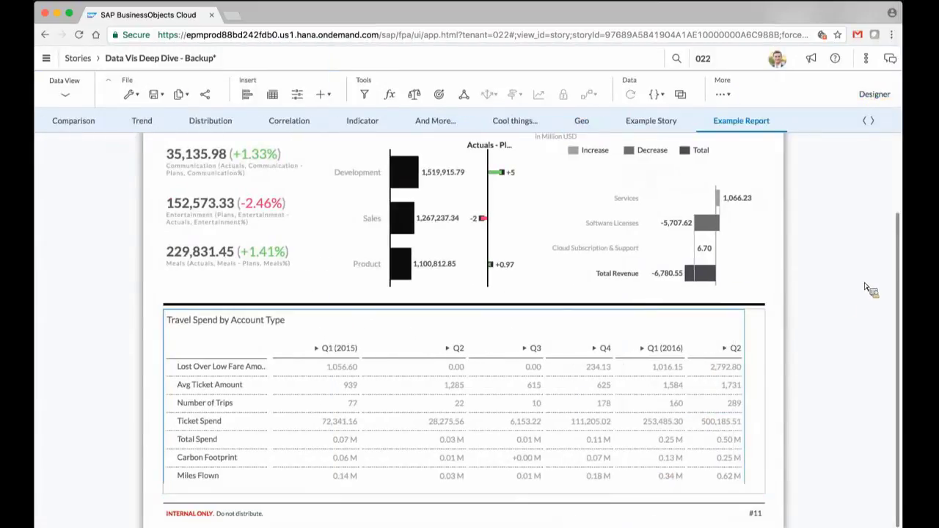
pyautogui.click(752, 354)
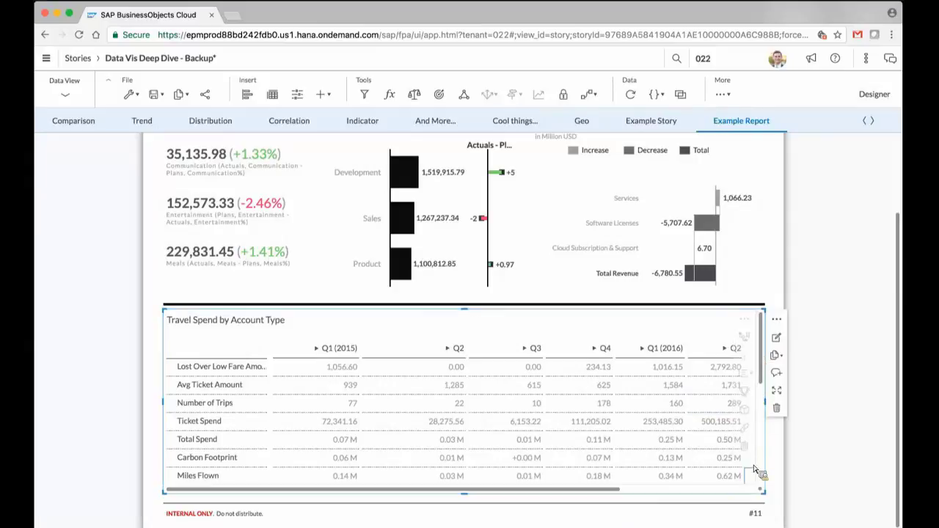
pyautogui.click(822, 472)
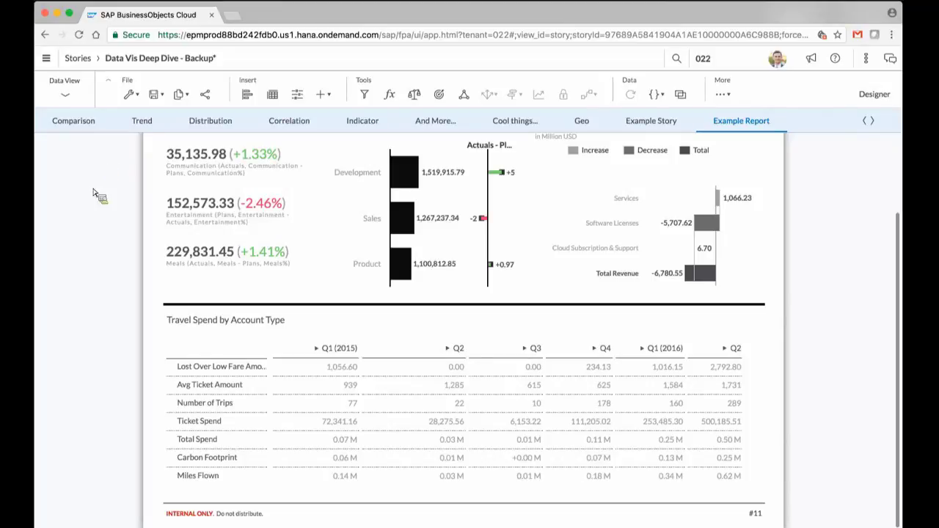
pyautogui.scroll(3, 89, 212)
pyautogui.scroll(-3, 89, 218)
pyautogui.scroll(3, 77, 326)
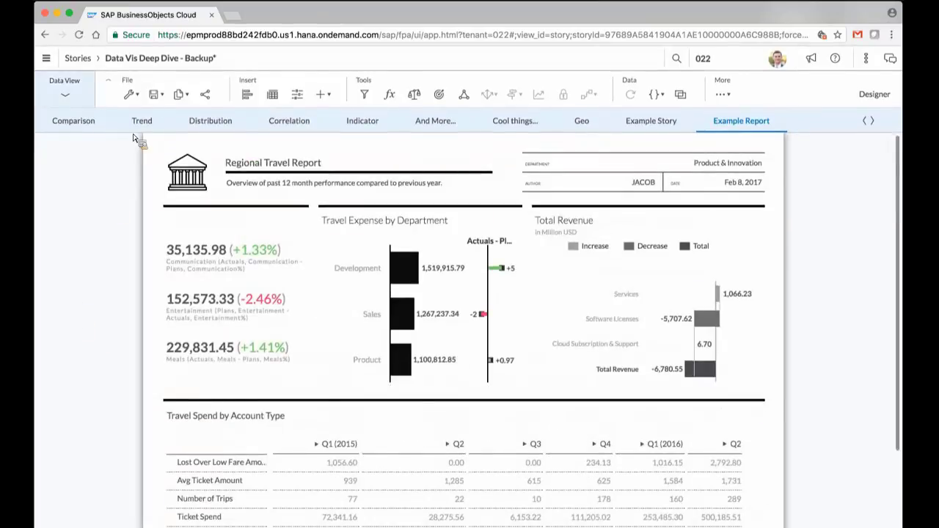
# Leave the story without saving its changes and open the Files browser
pyautogui.click(84, 63)
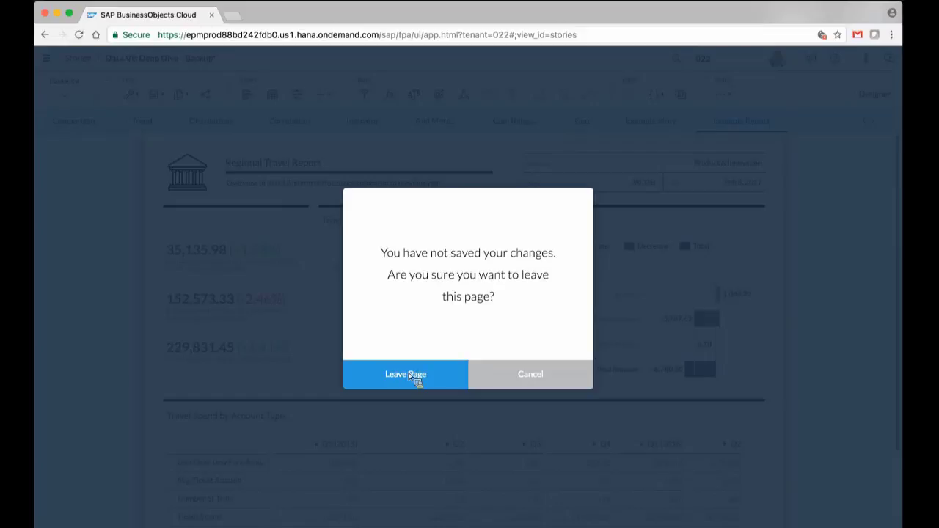
pyautogui.click(410, 376)
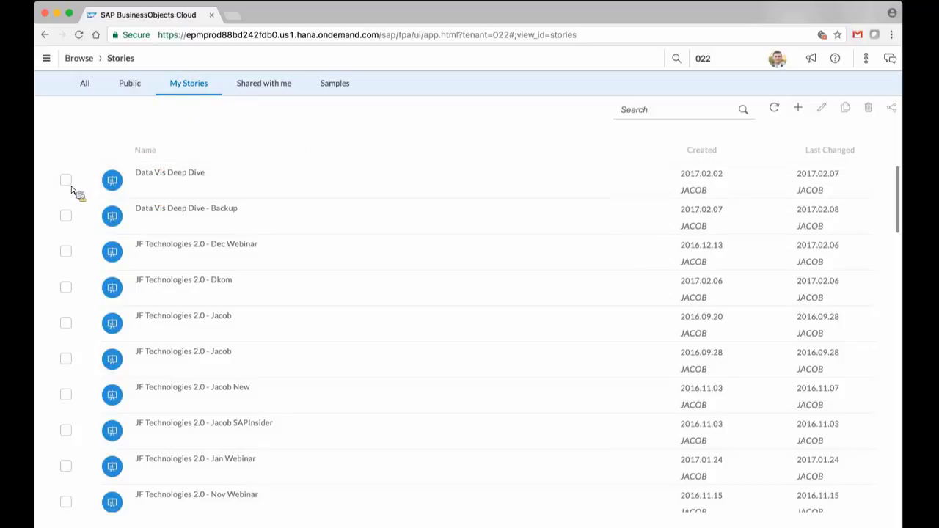
pyautogui.click(46, 58)
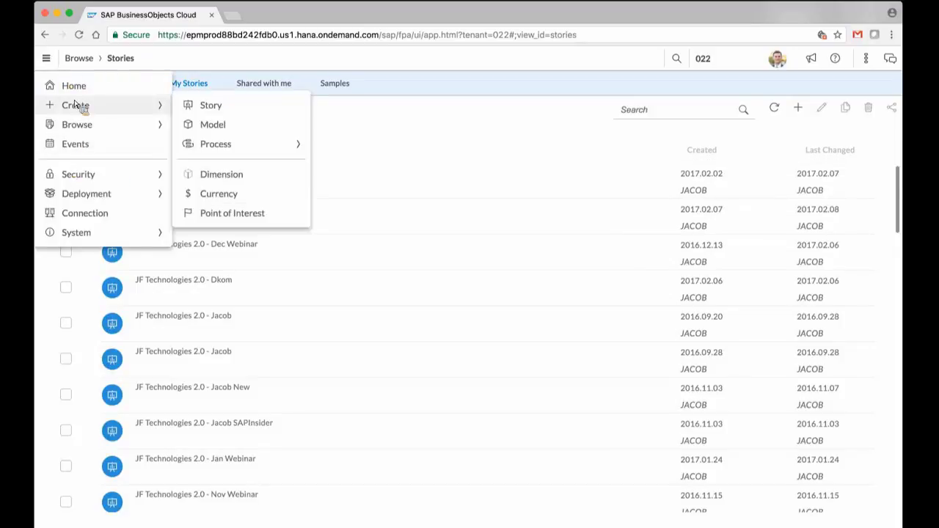
pyautogui.moveTo(78, 125)
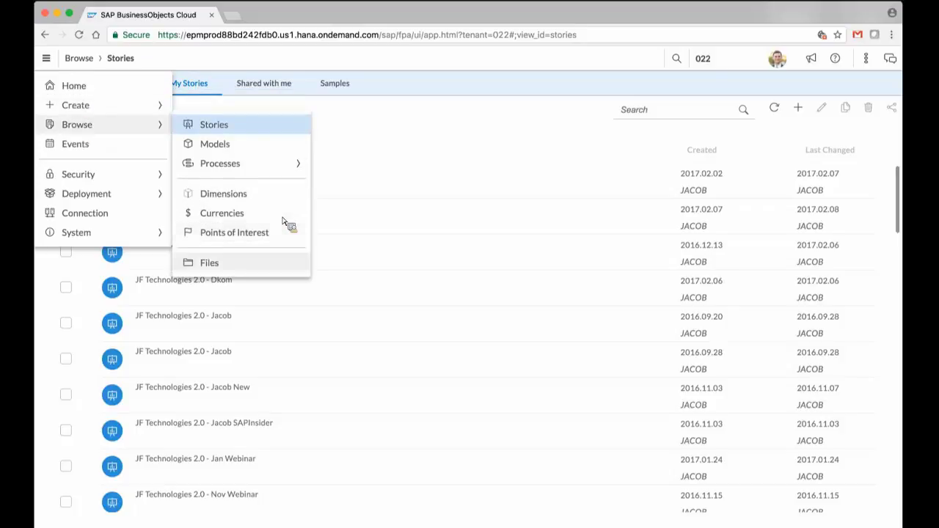
pyautogui.click(209, 263)
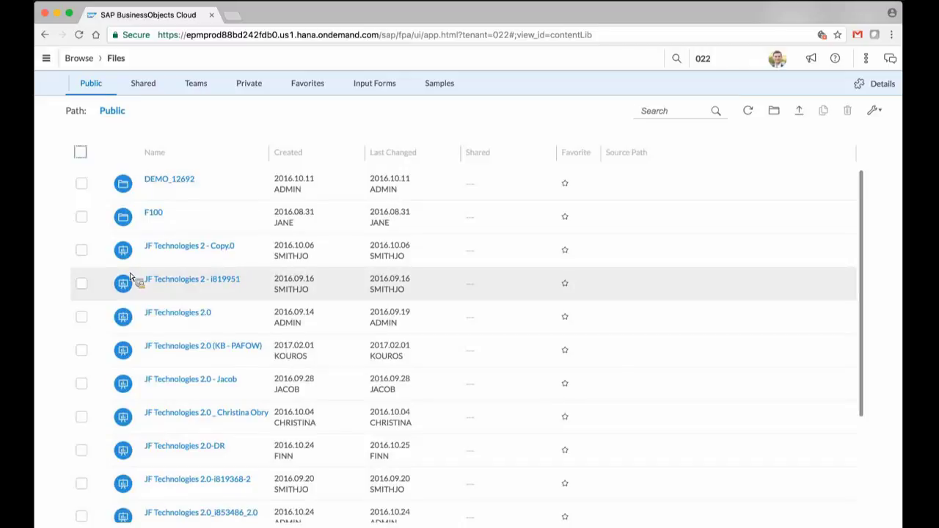
# View the permission assignments of the public JF Technologies 2.0 story created on 2016.09.28, and cancel without assigning
pyautogui.click(82, 383)
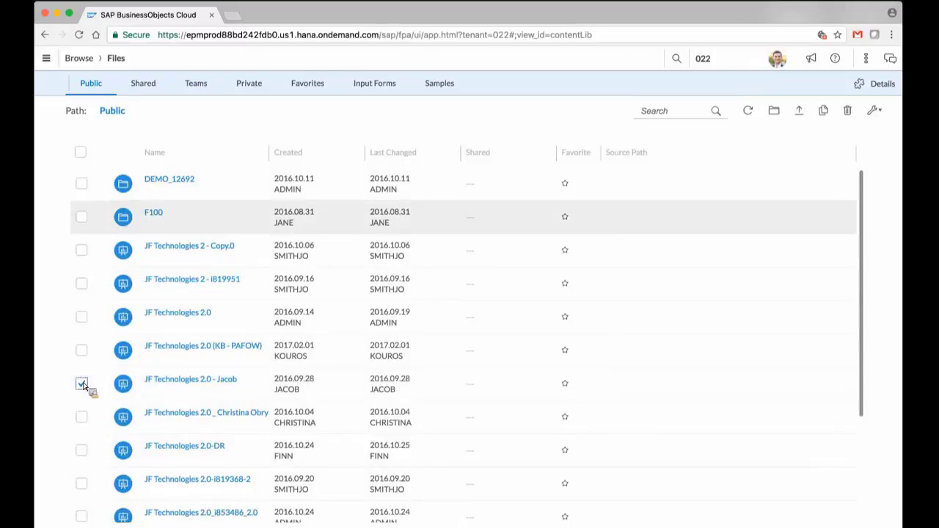
pyautogui.click(874, 111)
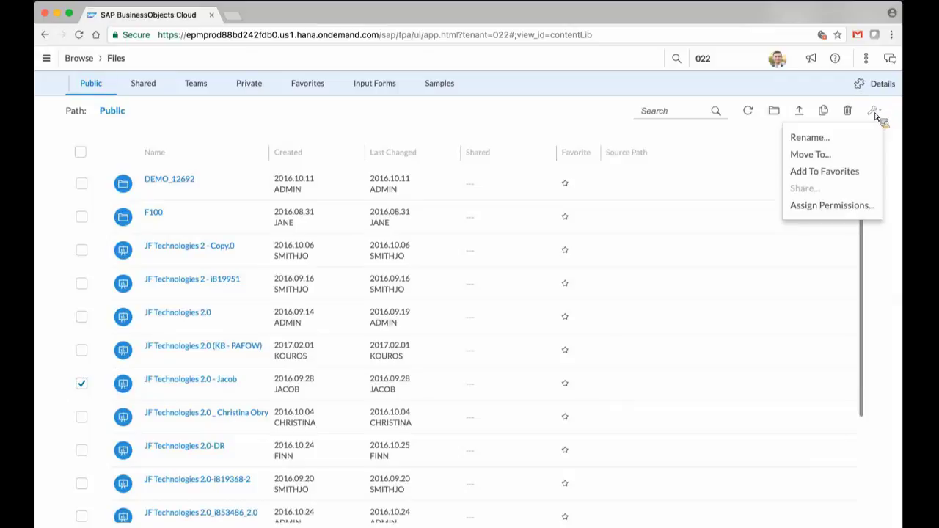
pyautogui.click(833, 209)
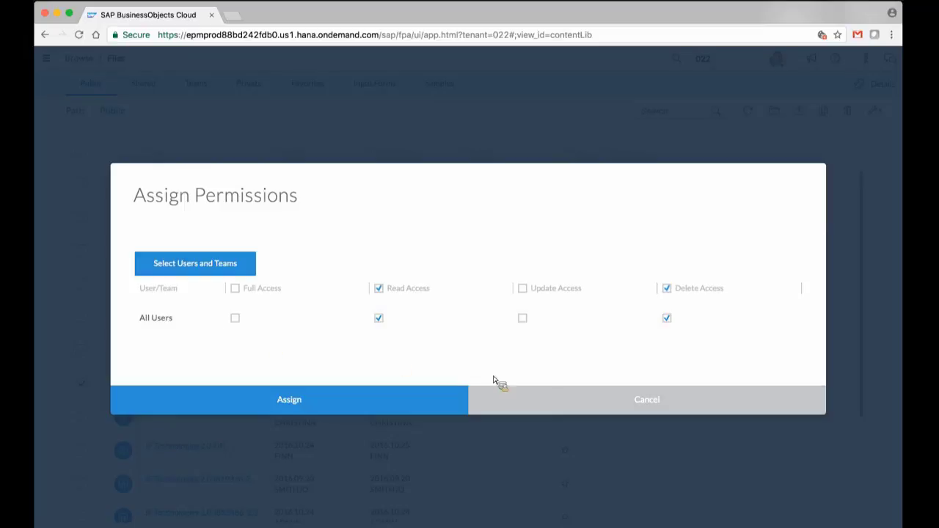
pyautogui.click(552, 392)
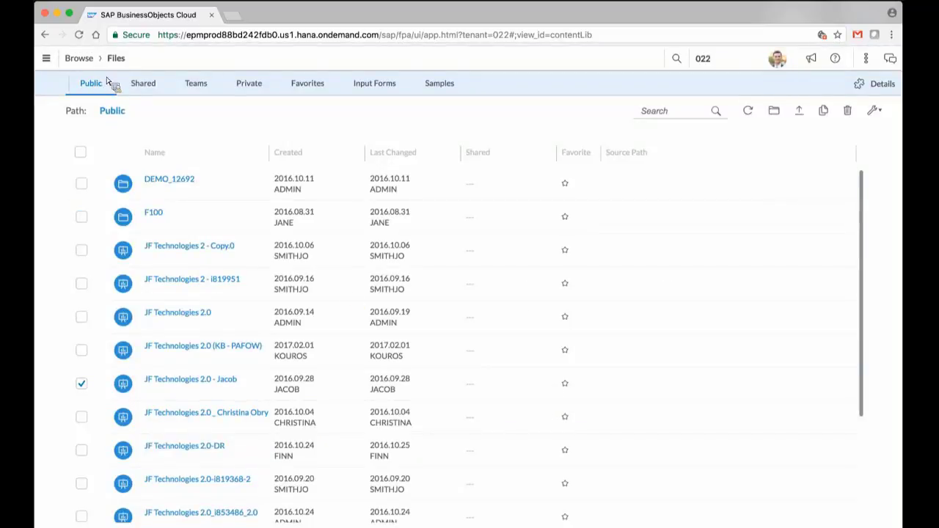
# Return to the list of stories and open Data Vis Deep Dive - Backup
pyautogui.click(47, 61)
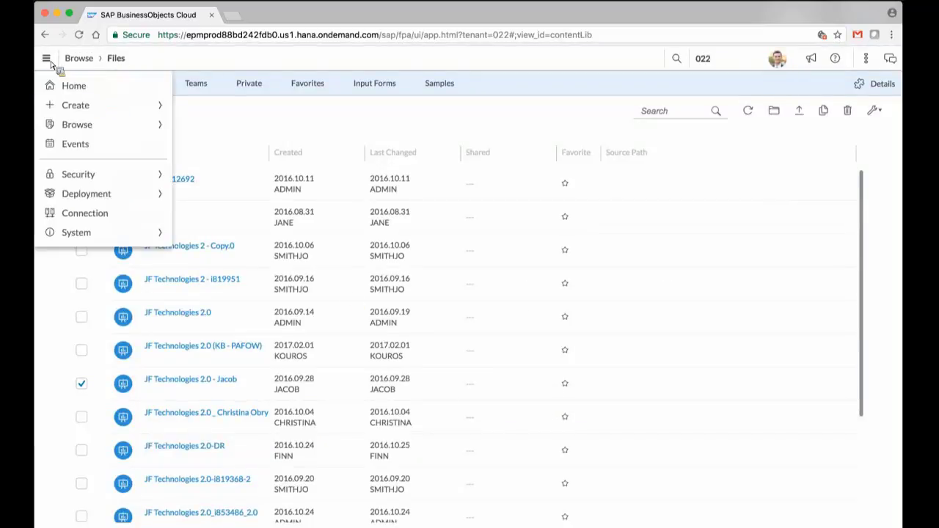
pyautogui.moveTo(77, 129)
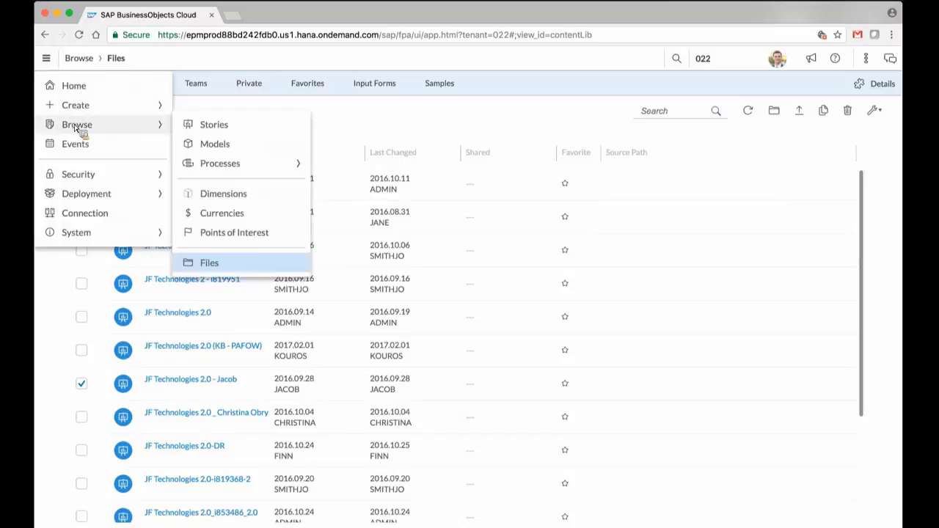
pyautogui.click(227, 130)
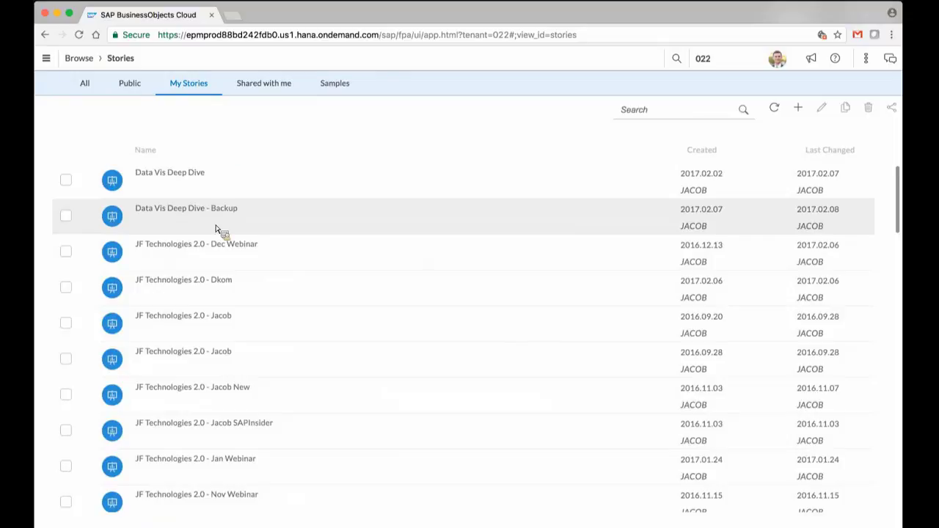
pyautogui.click(207, 215)
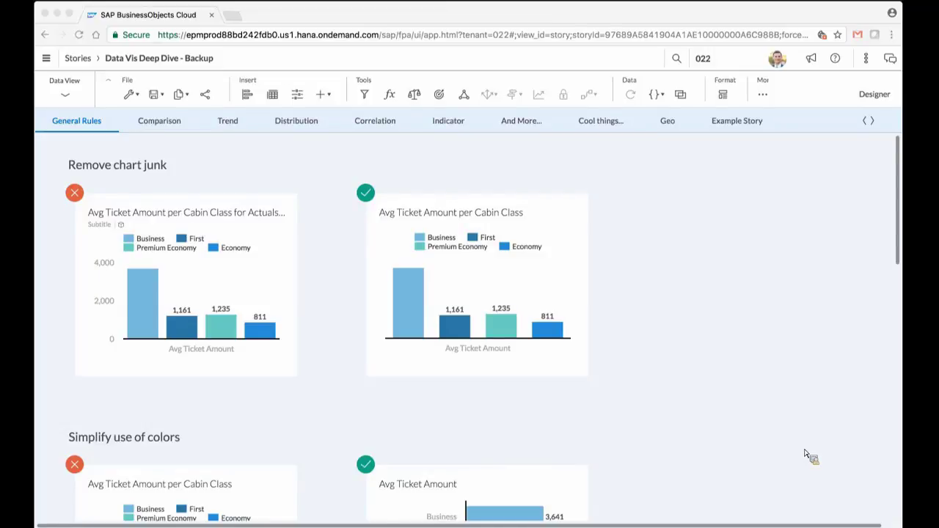
# Open the choice of page types for adding a new page to the story
pyautogui.click(637, 238)
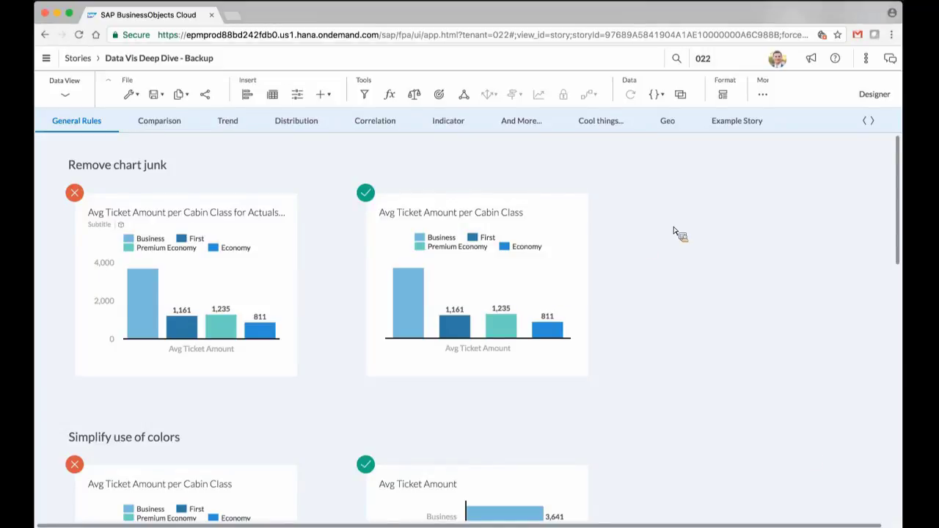
pyautogui.click(796, 121)
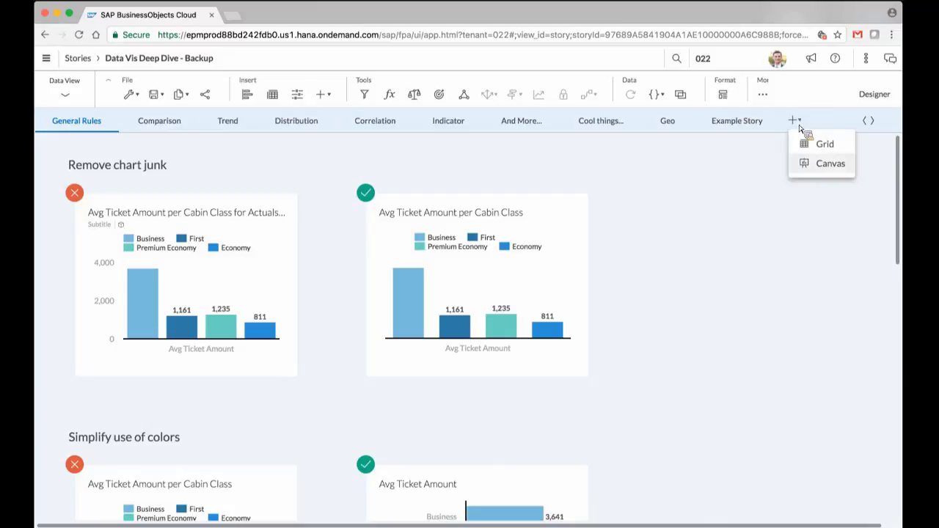